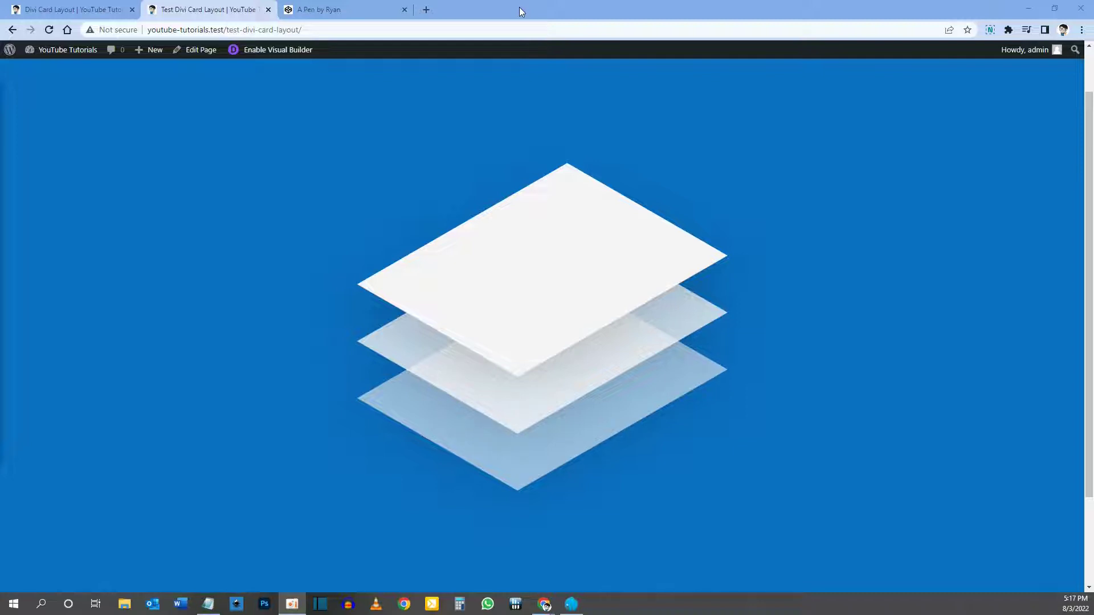
# Review the CodePen stylesheet, then return to the finished card layout page
pyautogui.moveTo(515, 276)
pyautogui.click(336, 10)
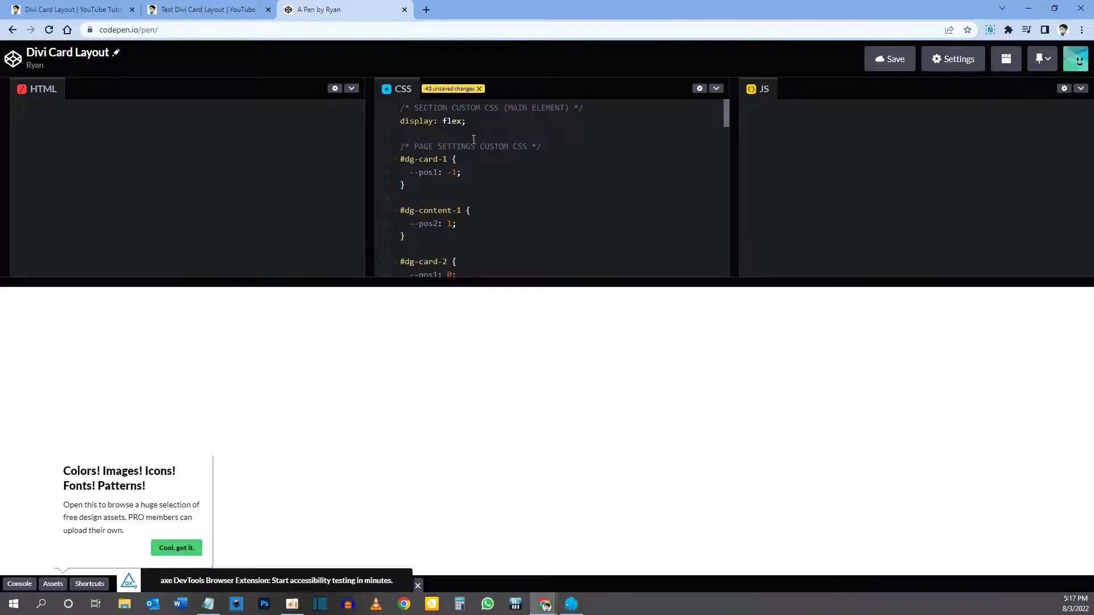
pyautogui.scroll(-10, 449, 172)
pyautogui.scroll(9, 448, 173)
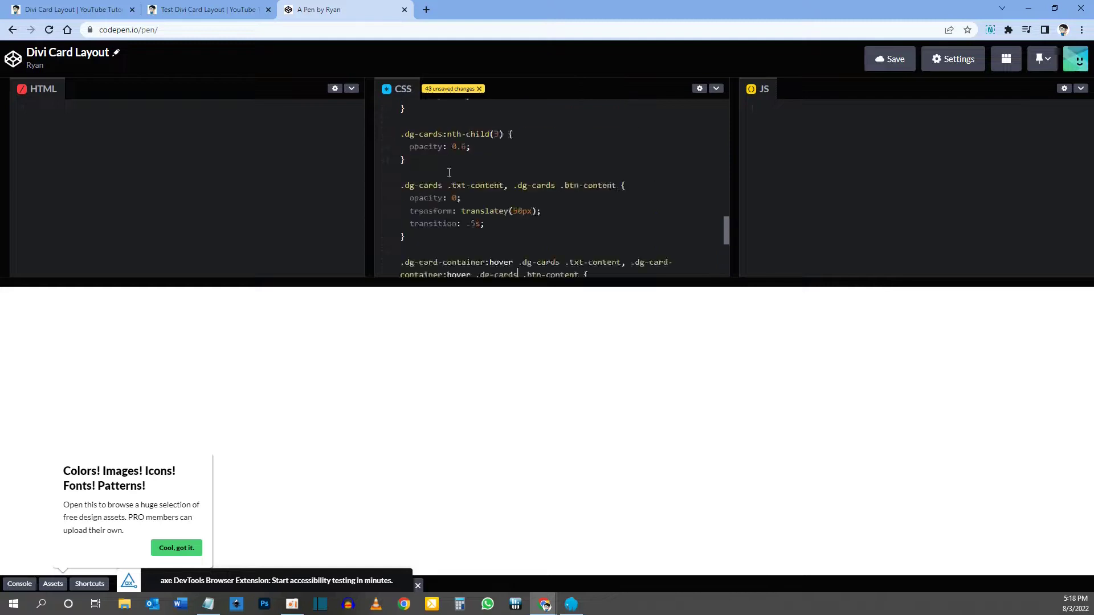
pyautogui.scroll(5, 449, 172)
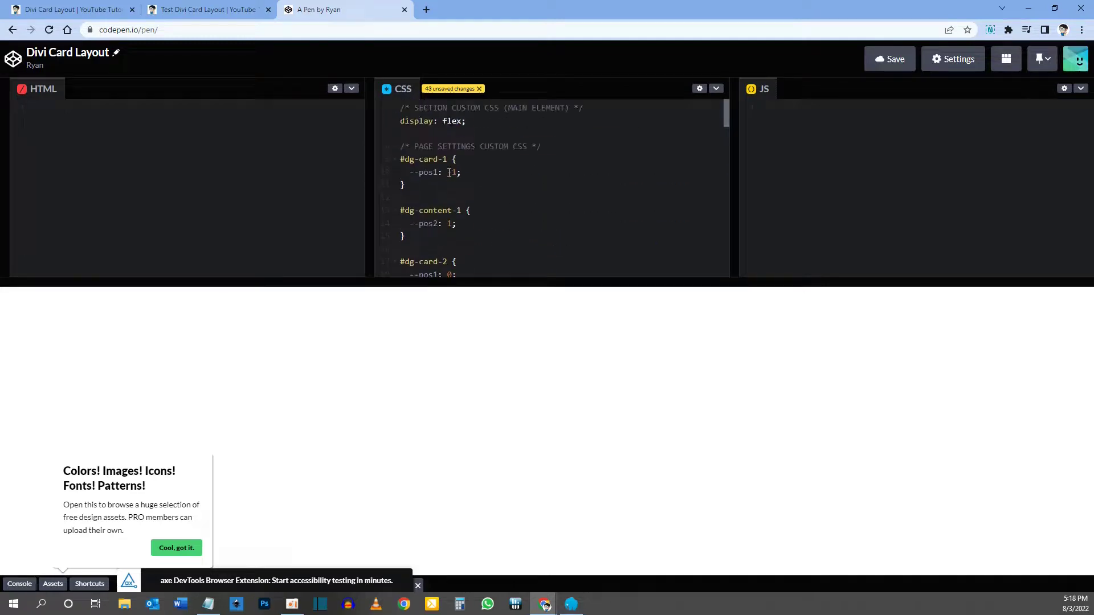
pyautogui.click(213, 7)
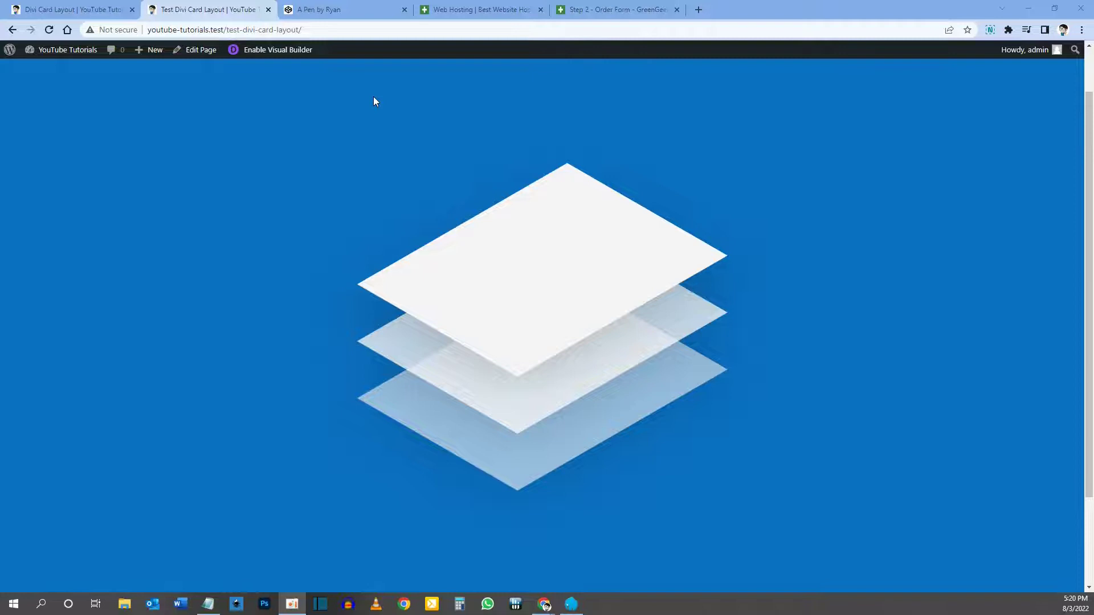
# Highlight the Lite plan's $2.95 price, the $45.35 order total and the $131.40 annual package price
pyautogui.click(466, 15)
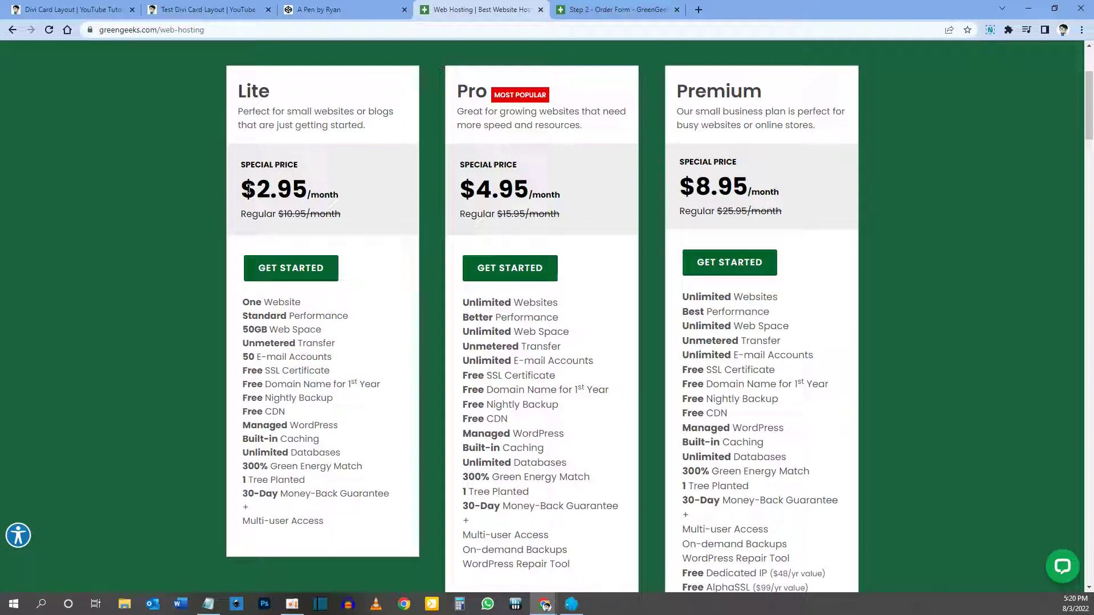
pyautogui.moveTo(247, 190); pyautogui.dragTo(308, 183)
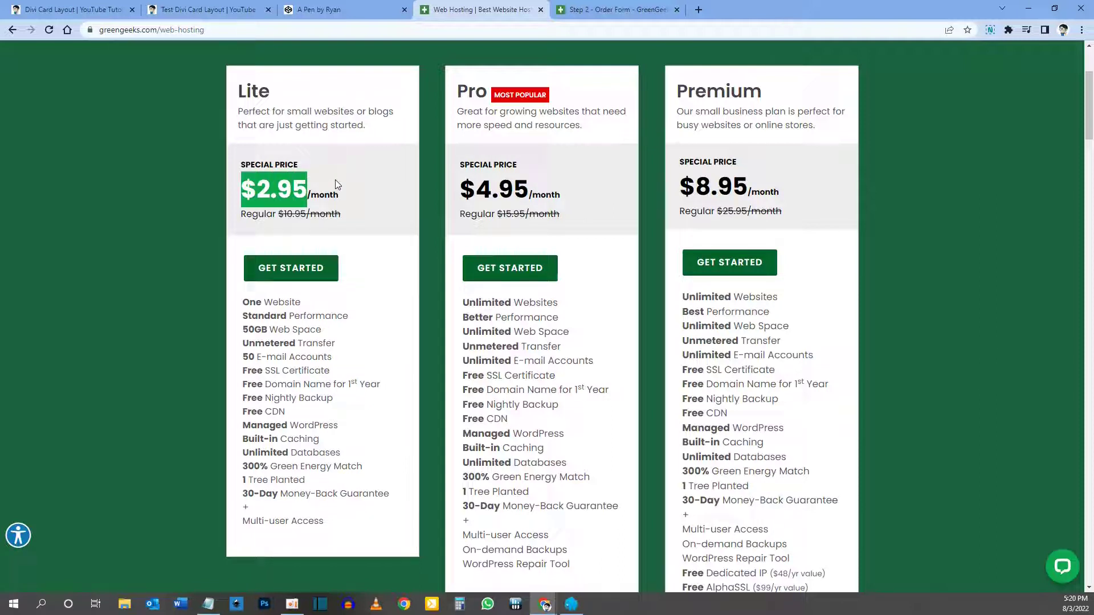
pyautogui.click(612, 10)
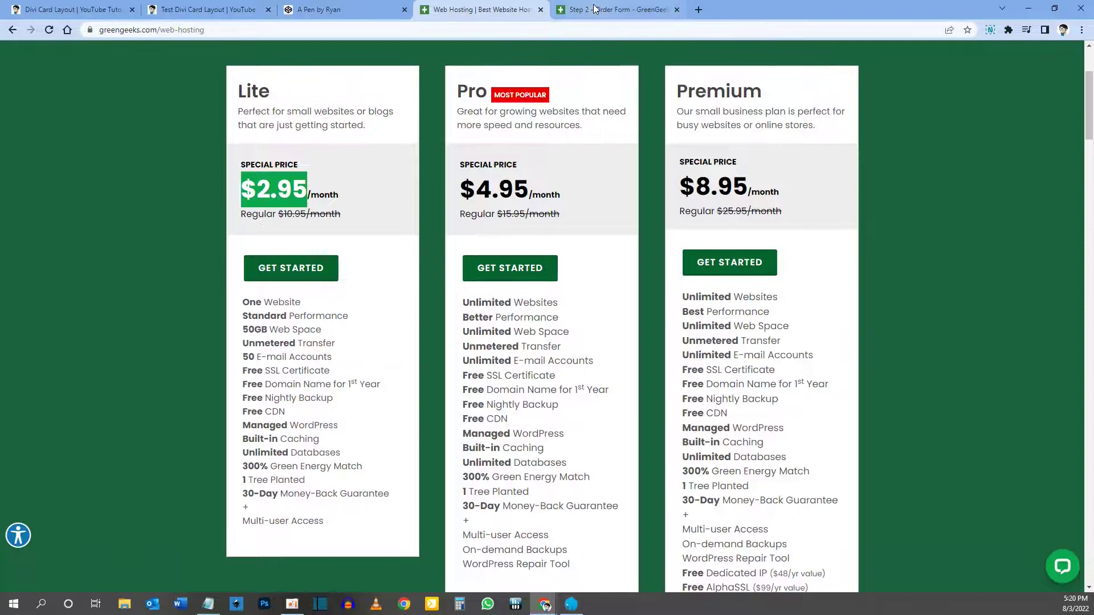
pyautogui.moveTo(815, 246); pyautogui.dragTo(854, 246)
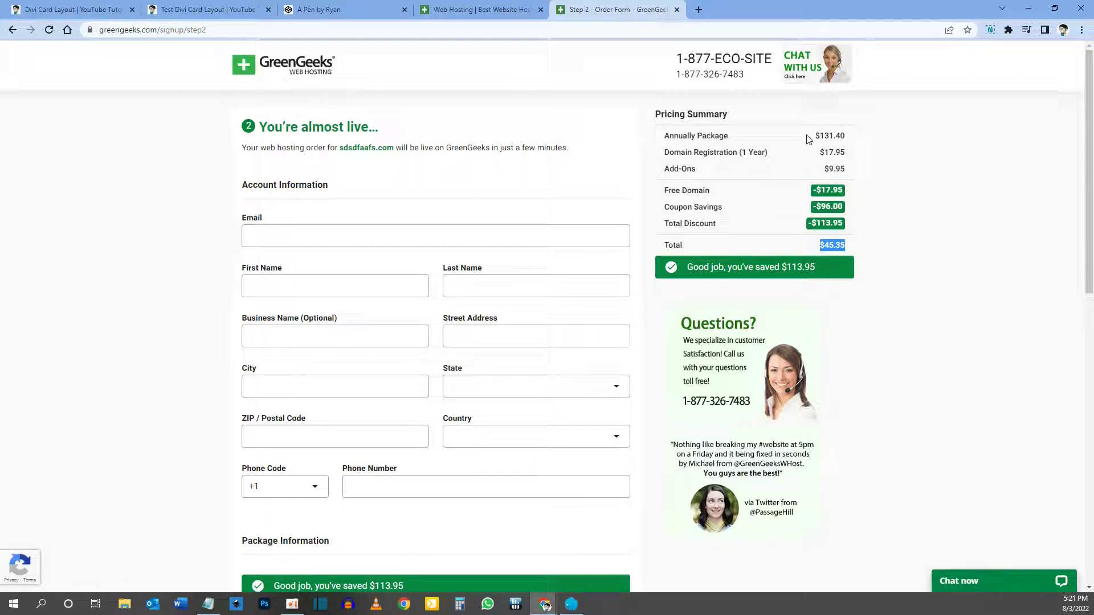
pyautogui.moveTo(808, 140); pyautogui.dragTo(858, 141)
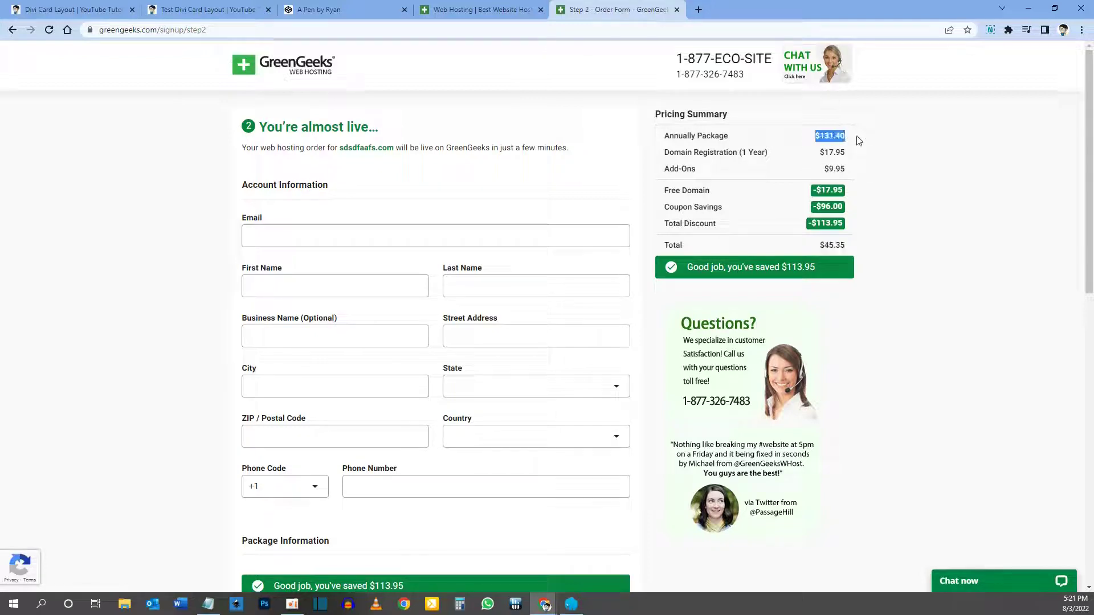
# Re-highlight the $45.35 total and $131.40 price, then close the order form and pricing pages
pyautogui.click(858, 249)
pyautogui.moveTo(819, 246); pyautogui.dragTo(848, 249)
pyautogui.click(852, 251)
pyautogui.moveTo(814, 137); pyautogui.dragTo(848, 142)
pyautogui.click(892, 335)
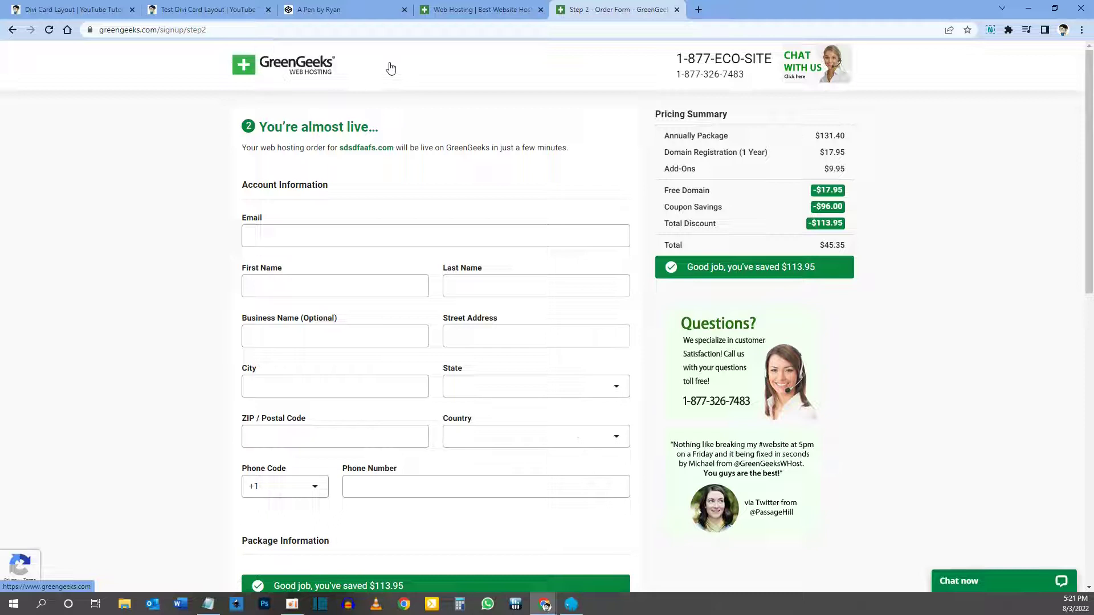
pyautogui.click(676, 10)
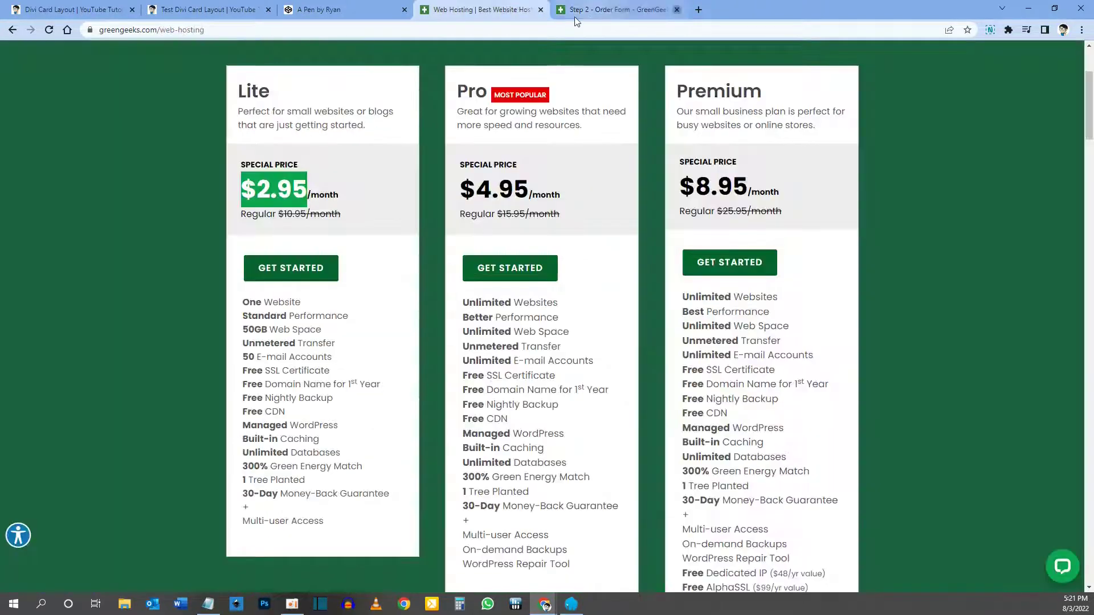
pyautogui.click(540, 9)
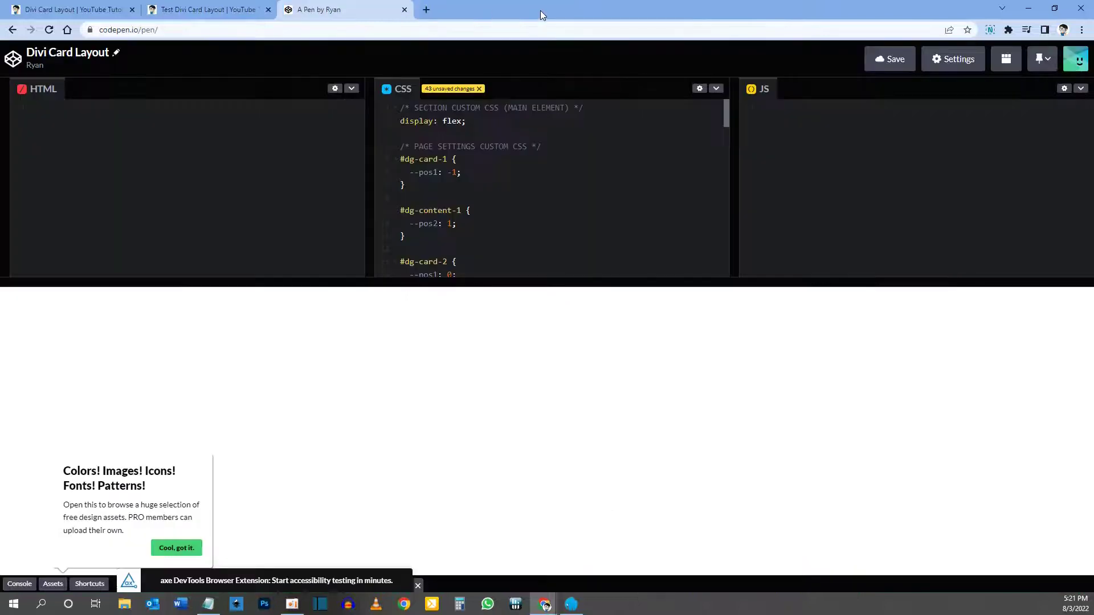
# Bring up the finished card layout page and reload it with F5 to replay the card animation
pyautogui.click(238, 10)
pyautogui.moveTo(439, 312)
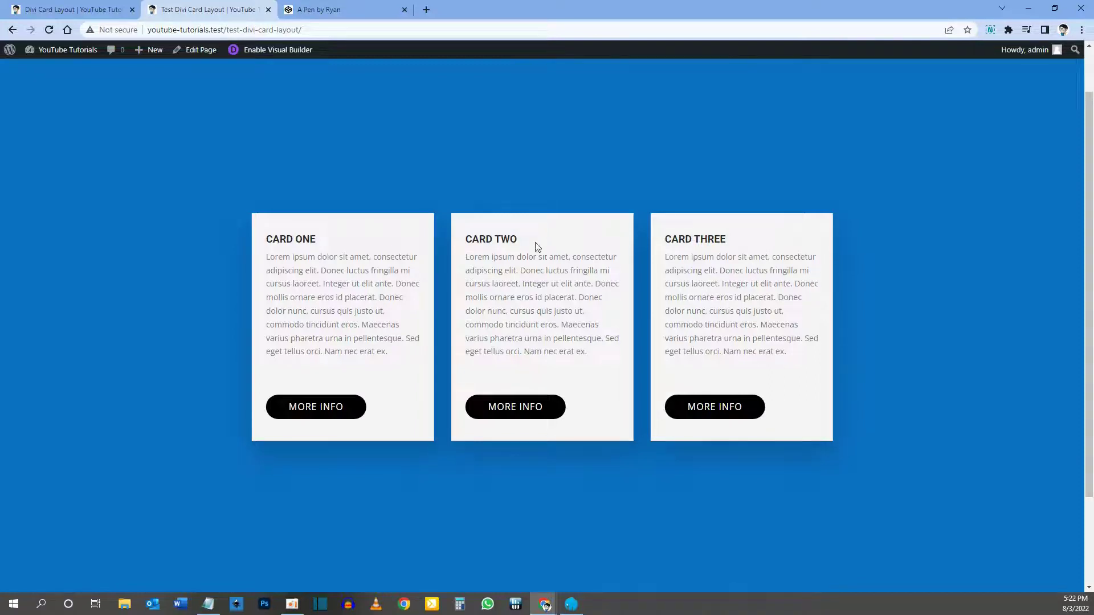
pyautogui.press('F5')
pyautogui.press('F5')
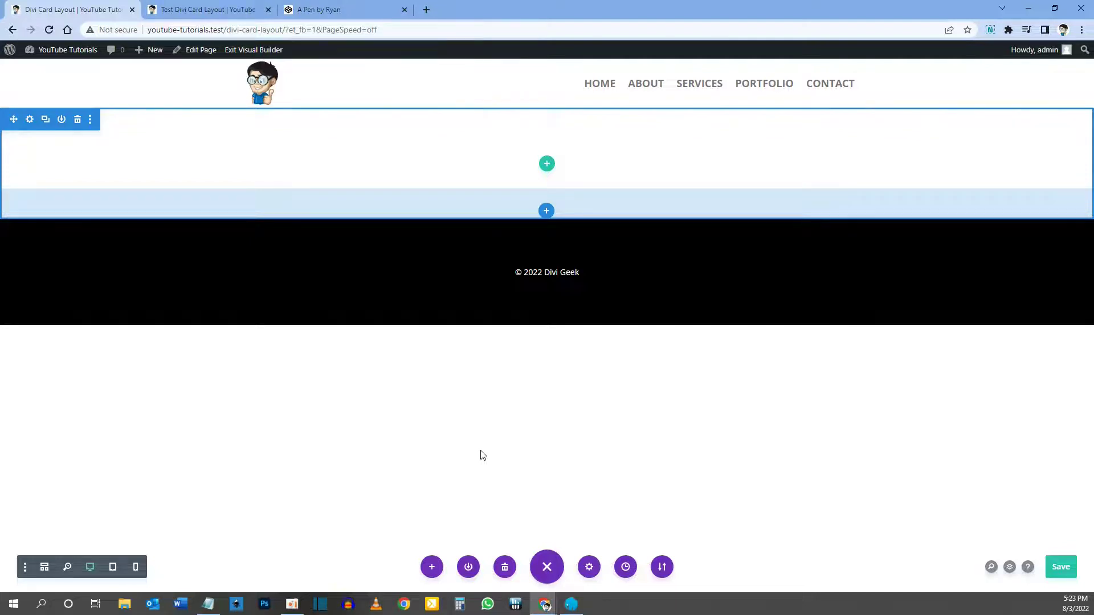
# Give the empty section a blue background, with the settings panel narrowed to widen the preview
pyautogui.click(29, 121)
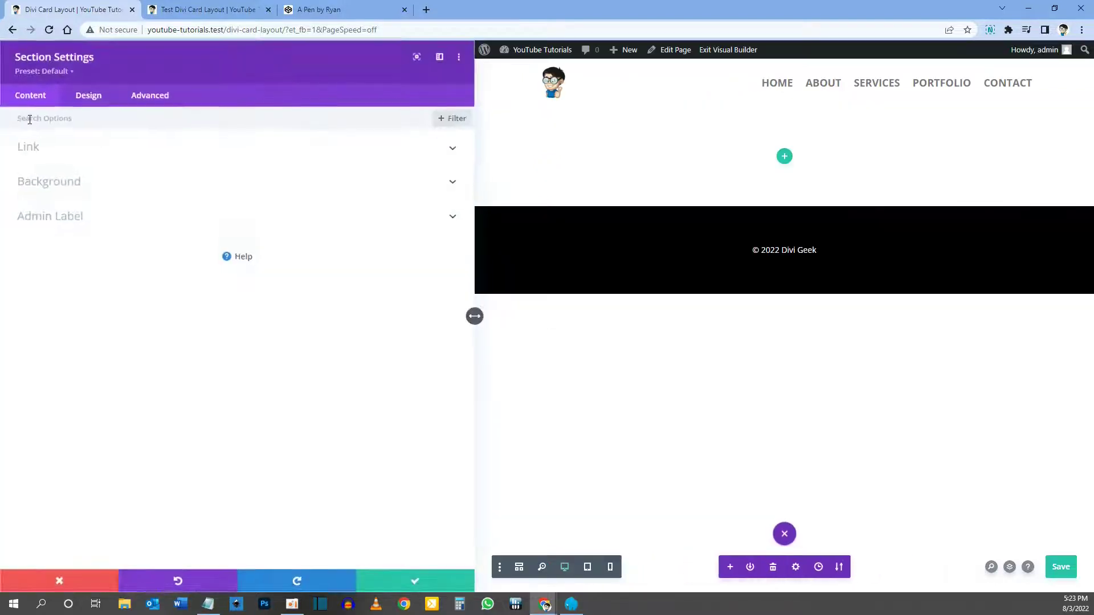
pyautogui.moveTo(474, 316); pyautogui.dragTo(228, 330)
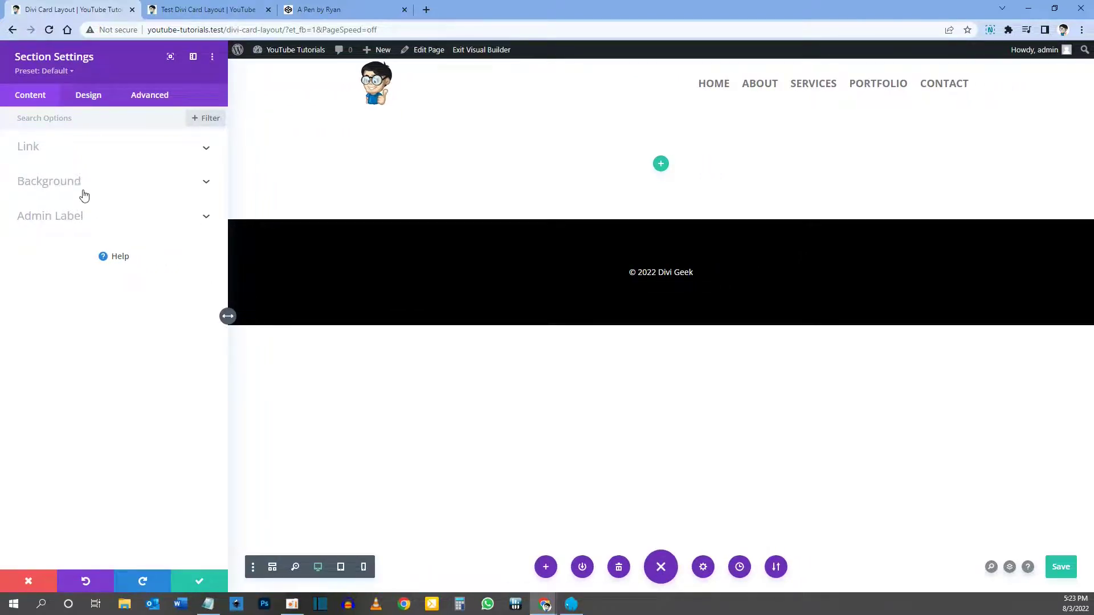
pyautogui.click(43, 182)
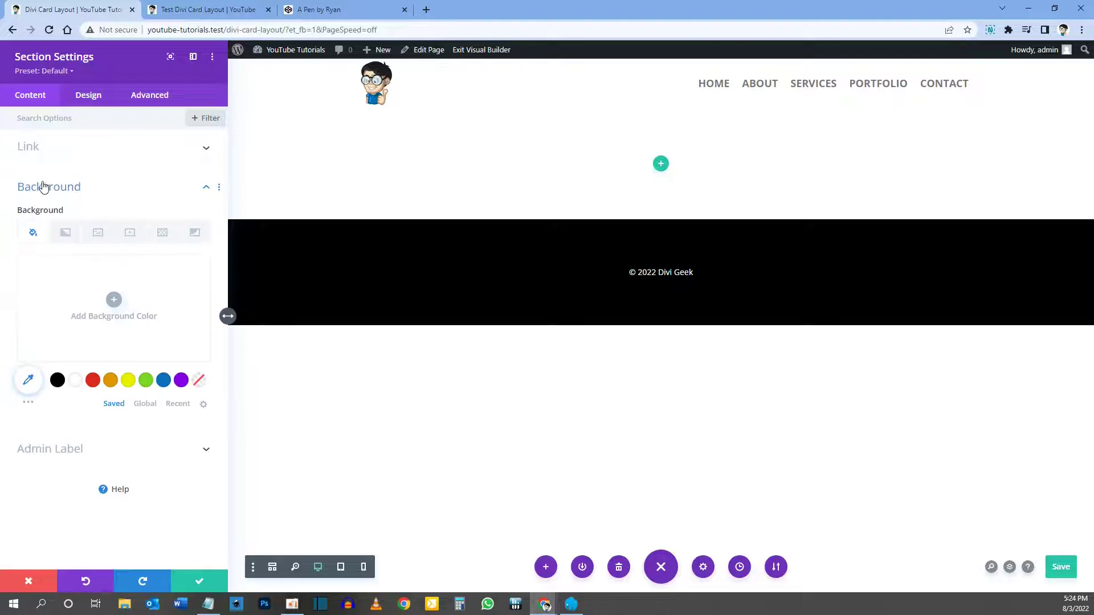
pyautogui.click(164, 381)
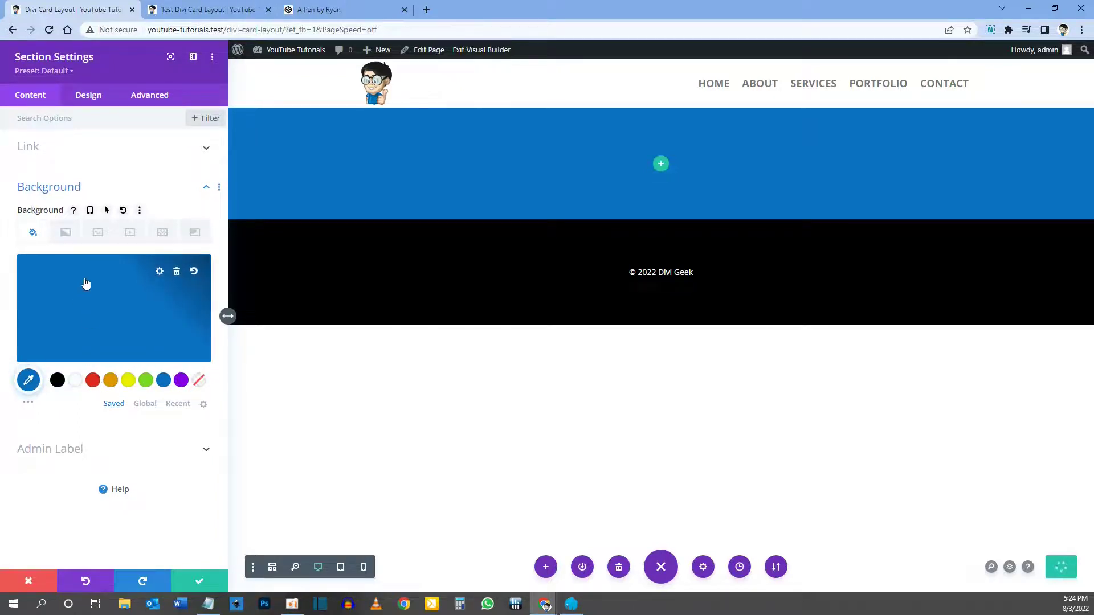
# Set the section's minimum height to 90vh and save the page with Ctrl+S
pyautogui.click(92, 96)
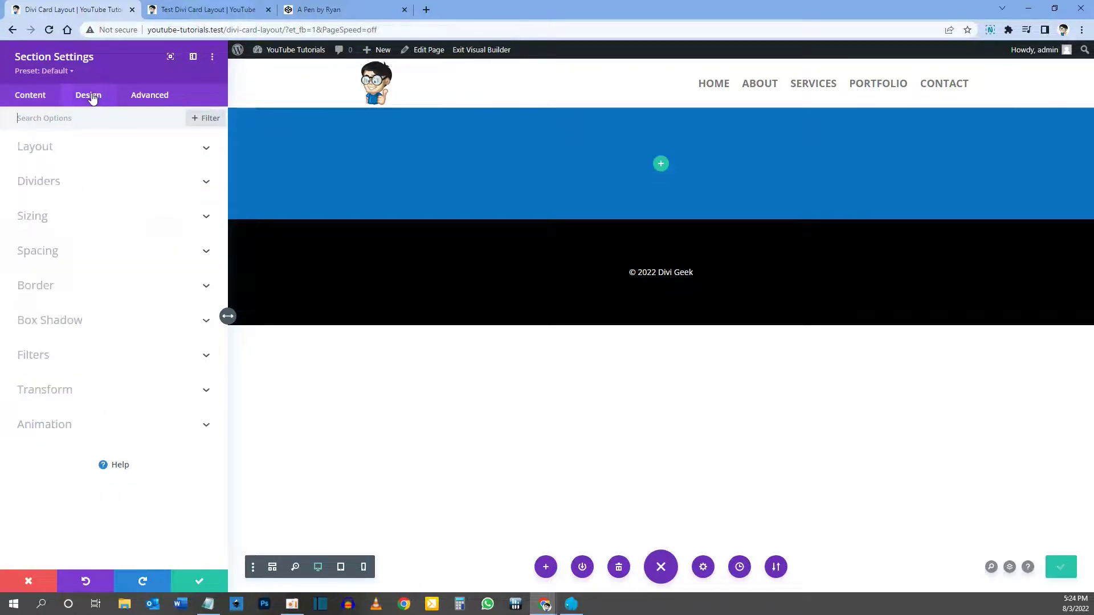
pyautogui.click(45, 221)
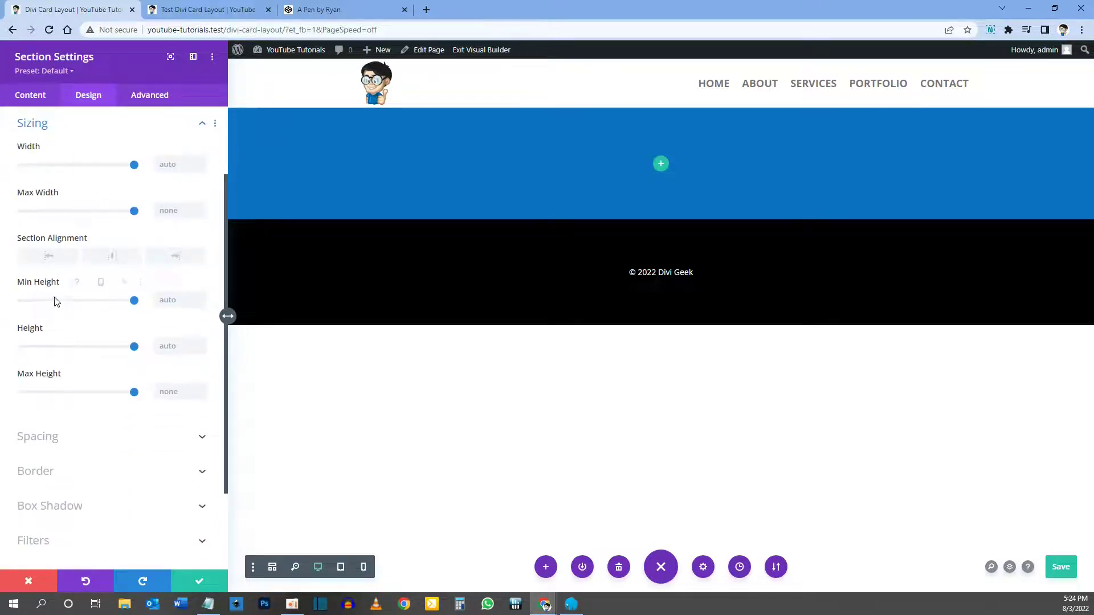
pyautogui.click(176, 301)
pyautogui.write('90vh')
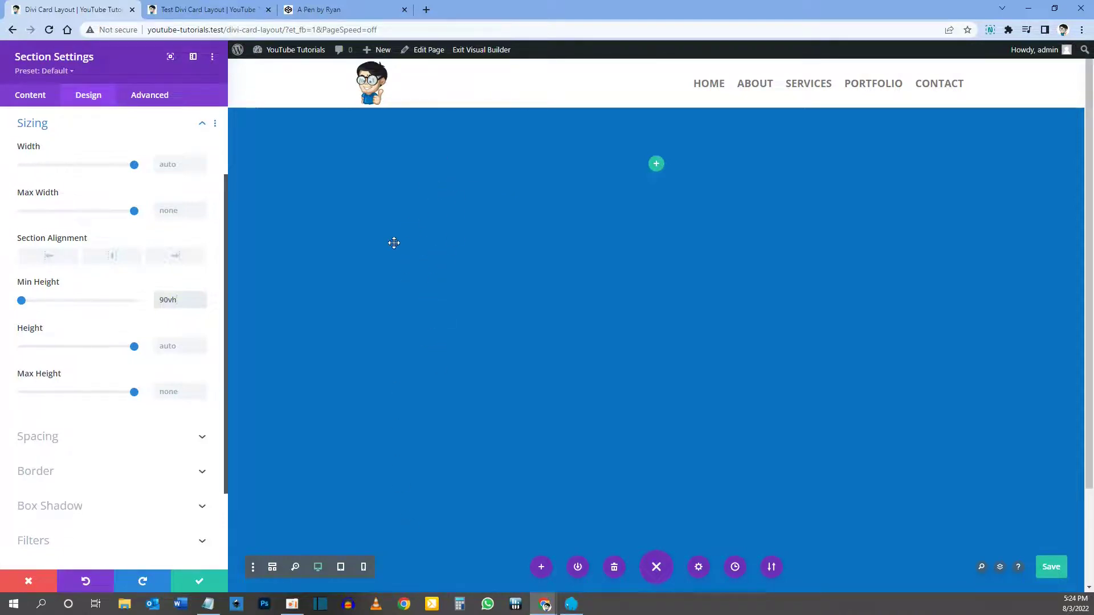
pyautogui.hotkey('ctrl', 's')
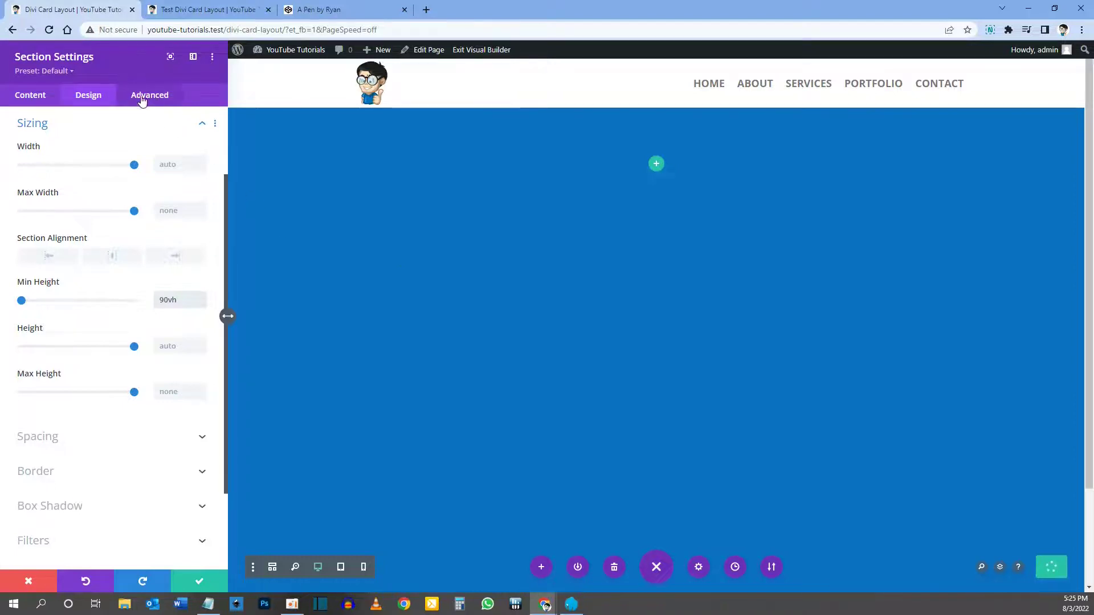
# Expand the section's Advanced > Custom CSS fields, then switch to the CodePen stylesheet
pyautogui.click(150, 96)
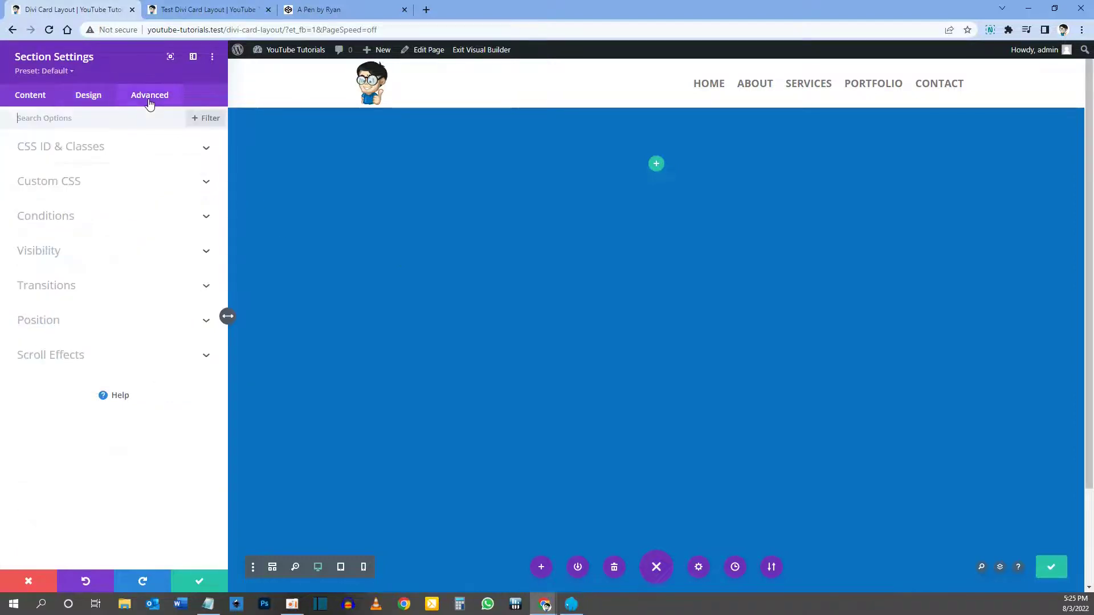
pyautogui.click(55, 182)
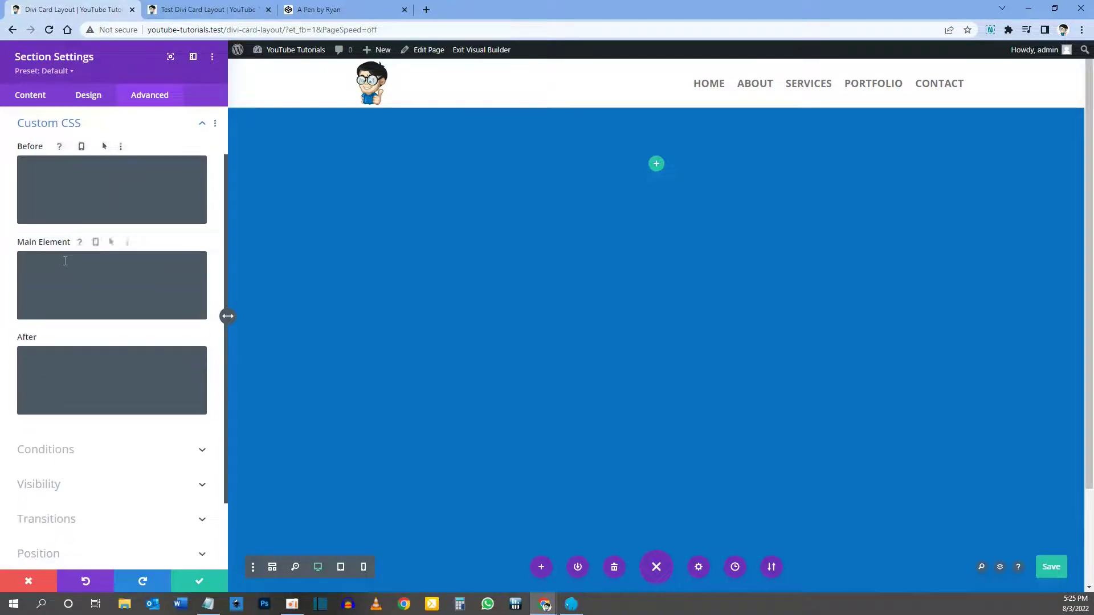
pyautogui.click(323, 9)
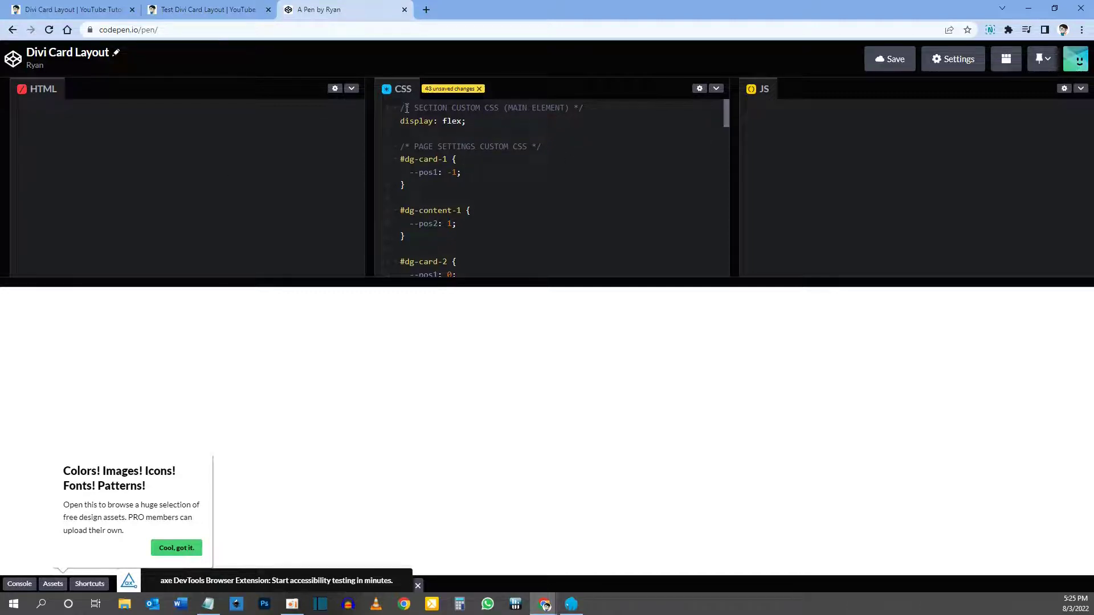
# Undo the accidental move of the comment line and select the display: flex; rule
pyautogui.moveTo(401, 108); pyautogui.dragTo(545, 108)
pyautogui.hotkey('ctrl', 'z')
pyautogui.click(500, 122)
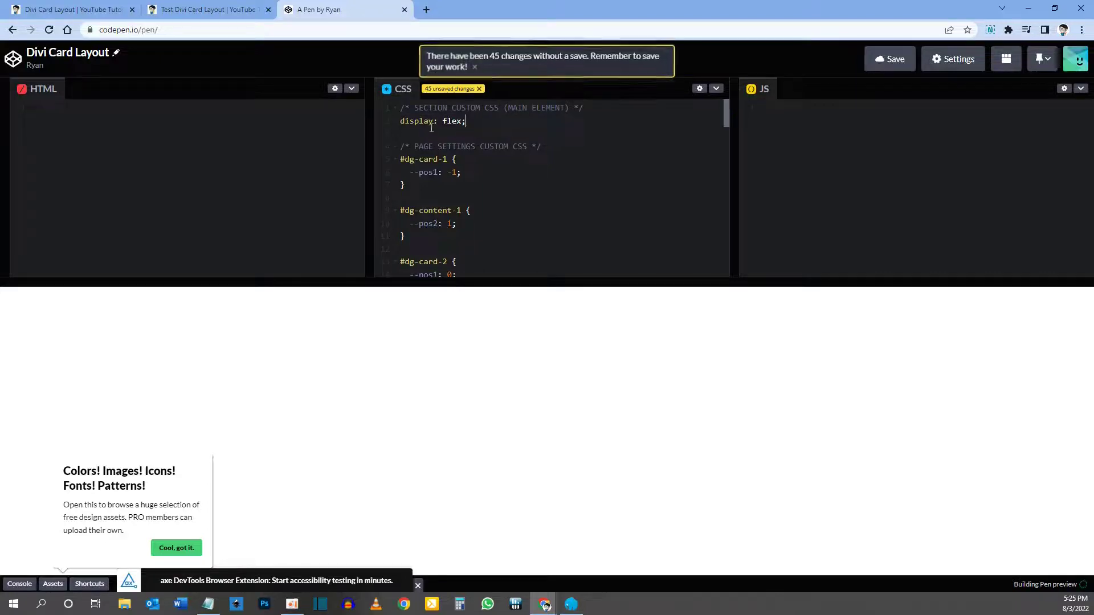
pyautogui.moveTo(402, 105); pyautogui.dragTo(602, 108)
pyautogui.click(403, 130)
pyautogui.moveTo(401, 123); pyautogui.dragTo(468, 121)
pyautogui.hotkey('ctrl', 'c')
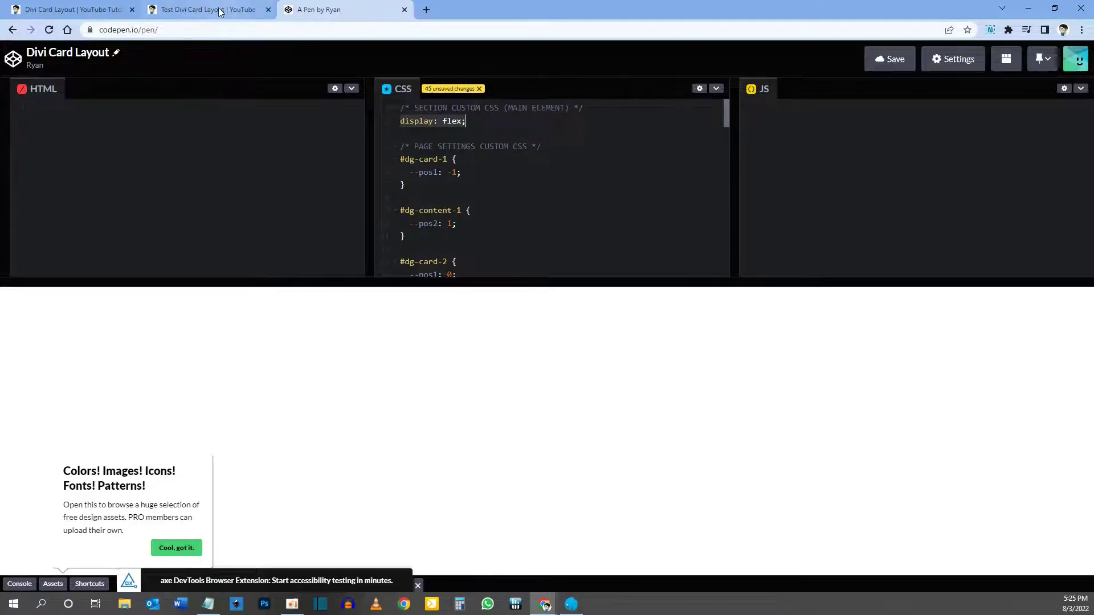
# Paste display: flex; into the section's Main Element CSS box and save the settings
pyautogui.click(108, 10)
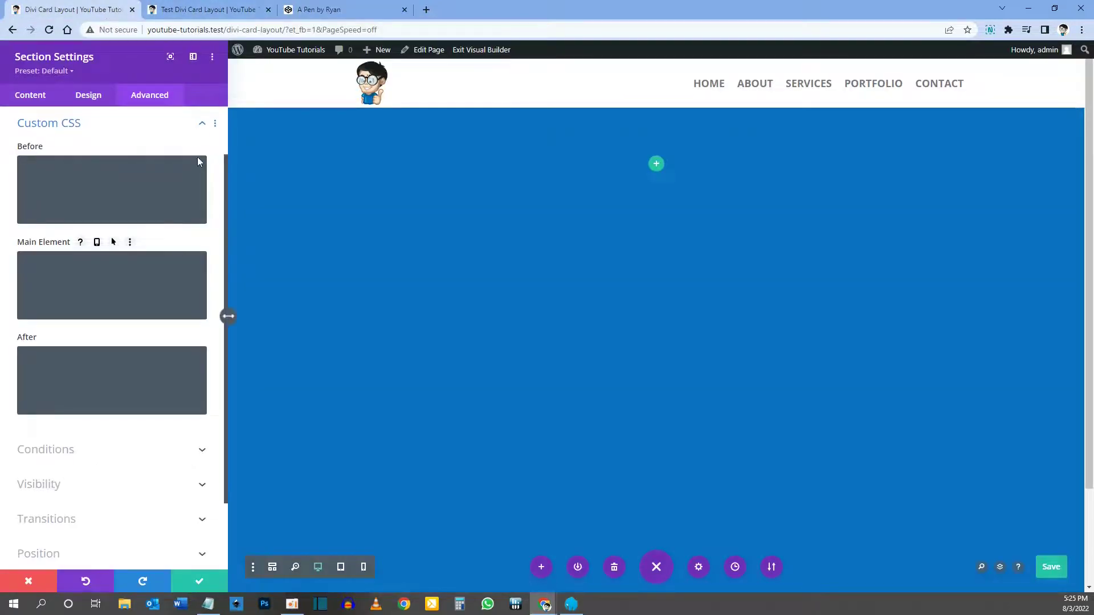
pyautogui.click(97, 283)
pyautogui.hotkey('ctrl', 'v')
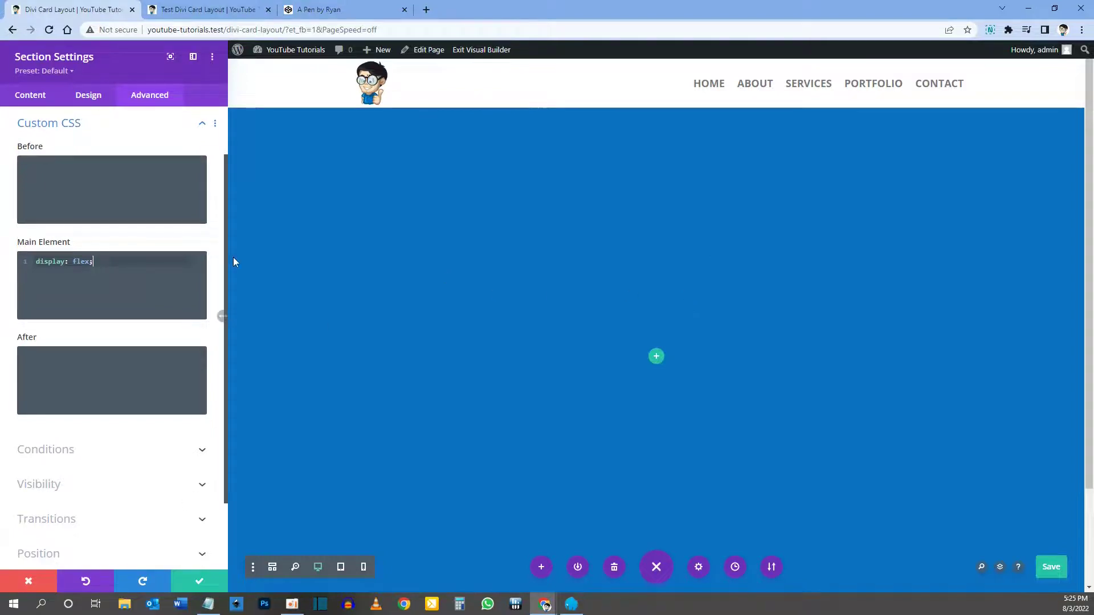
pyautogui.click(197, 582)
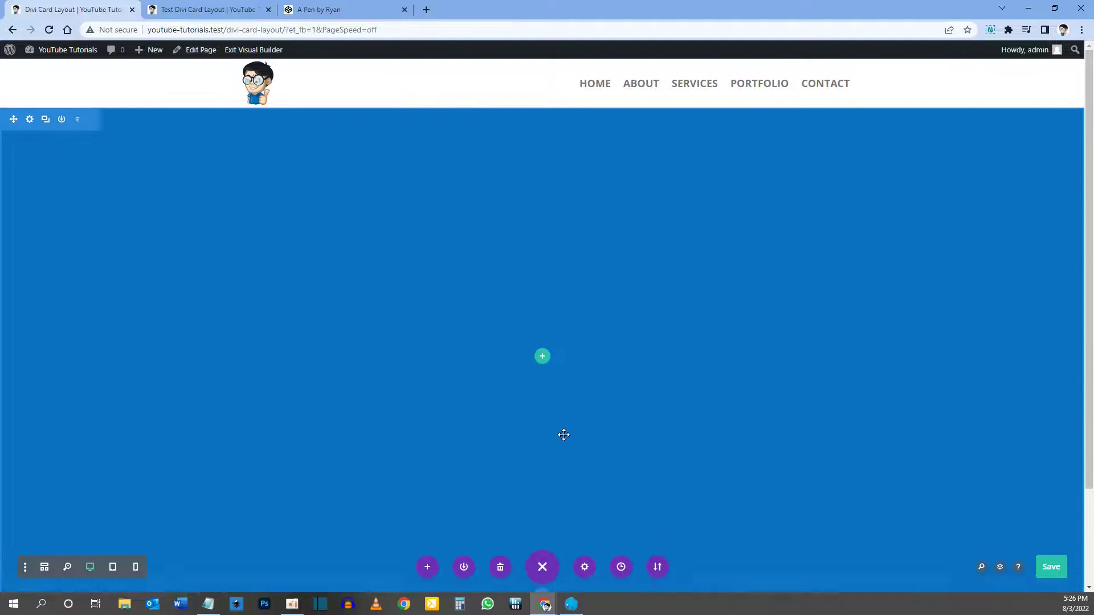
# Add a single-column row to the blue section and insert a Text module
pyautogui.click(542, 358)
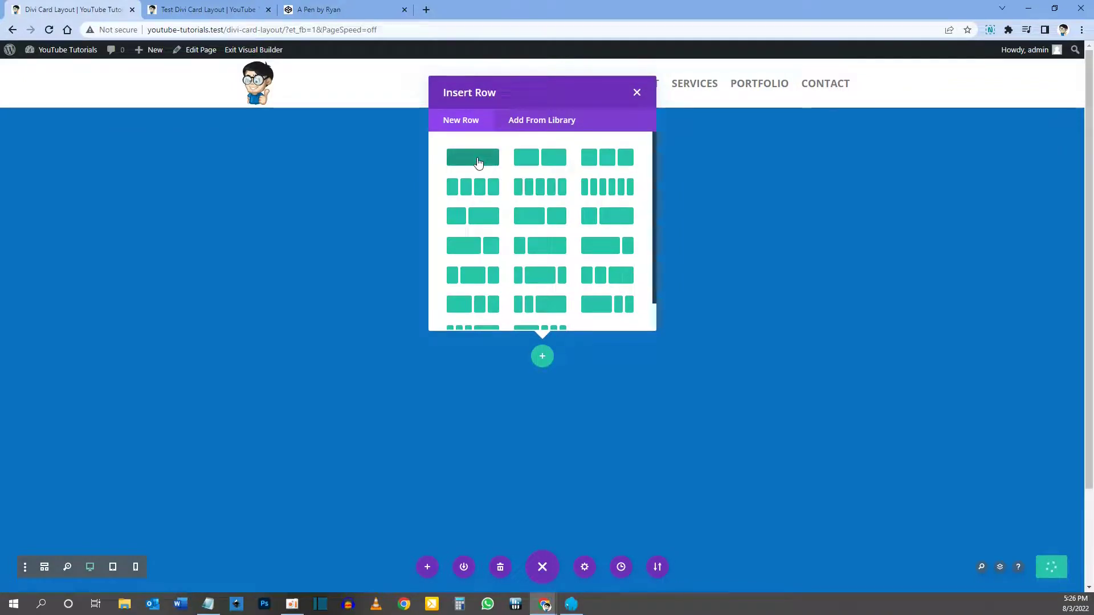
pyautogui.click(477, 162)
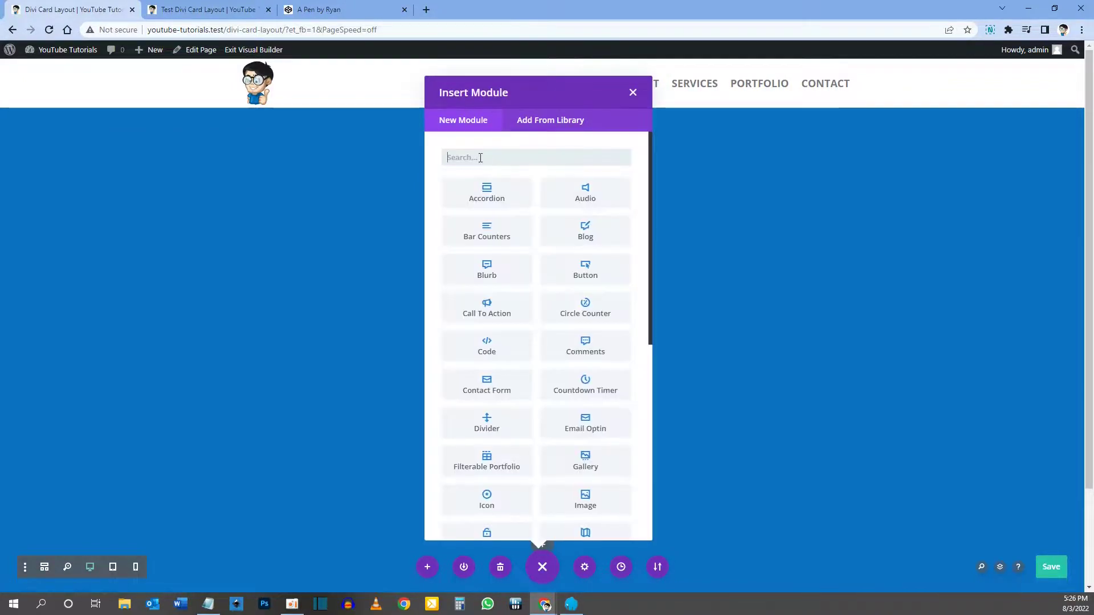
pyautogui.write('text')
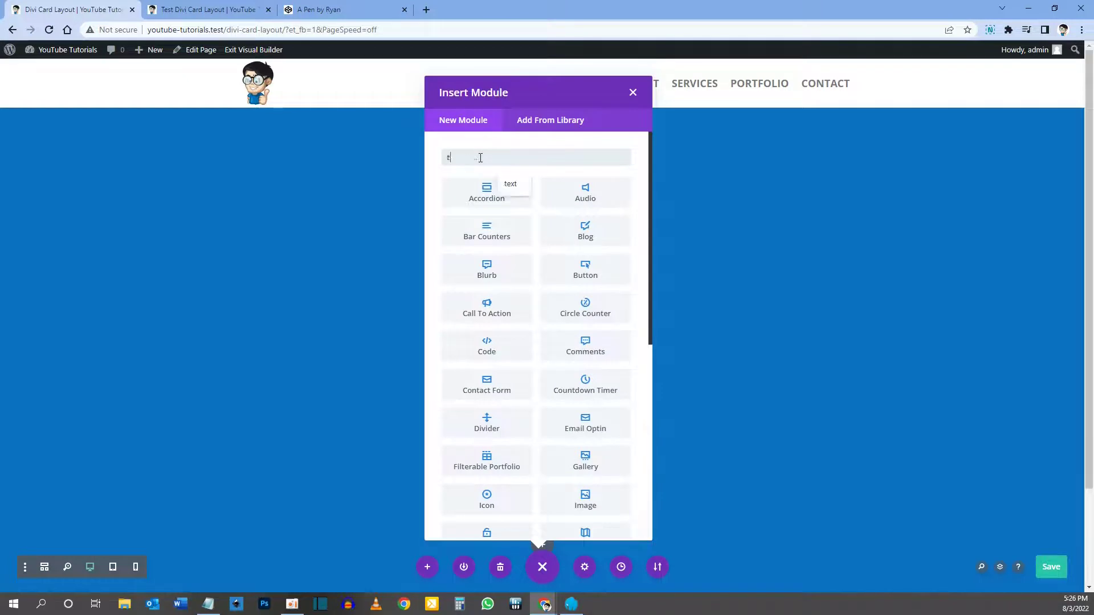
pyautogui.click(490, 194)
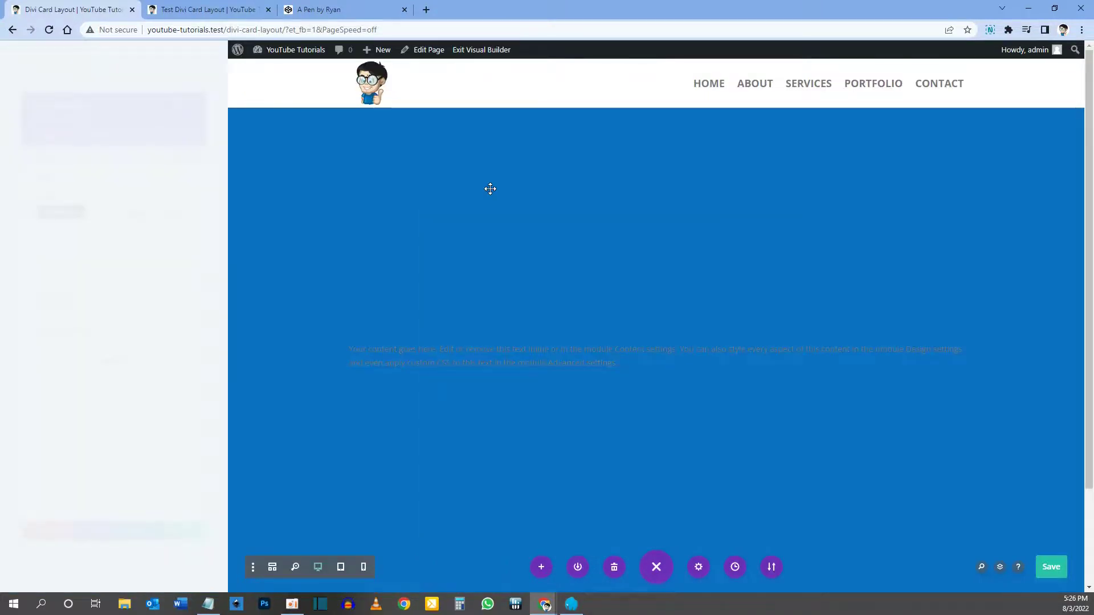
# Replace the placeholder with a 'Card One' Heading 4 above a pasted Lorem ipsum paragraph
pyautogui.moveTo(133, 336); pyautogui.dragTo(12, 266)
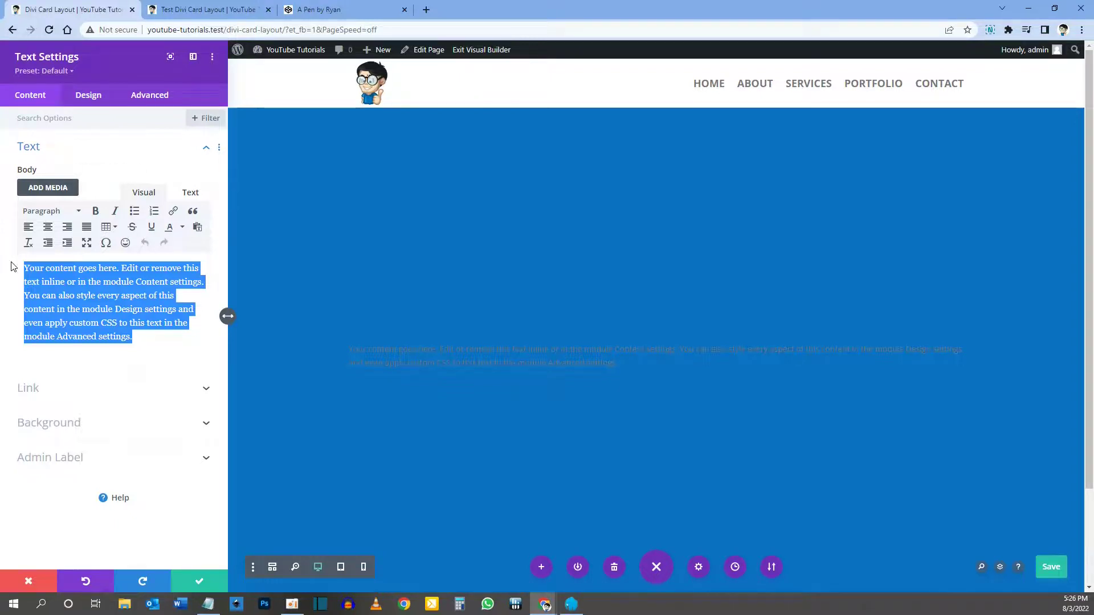
pyautogui.write('c')
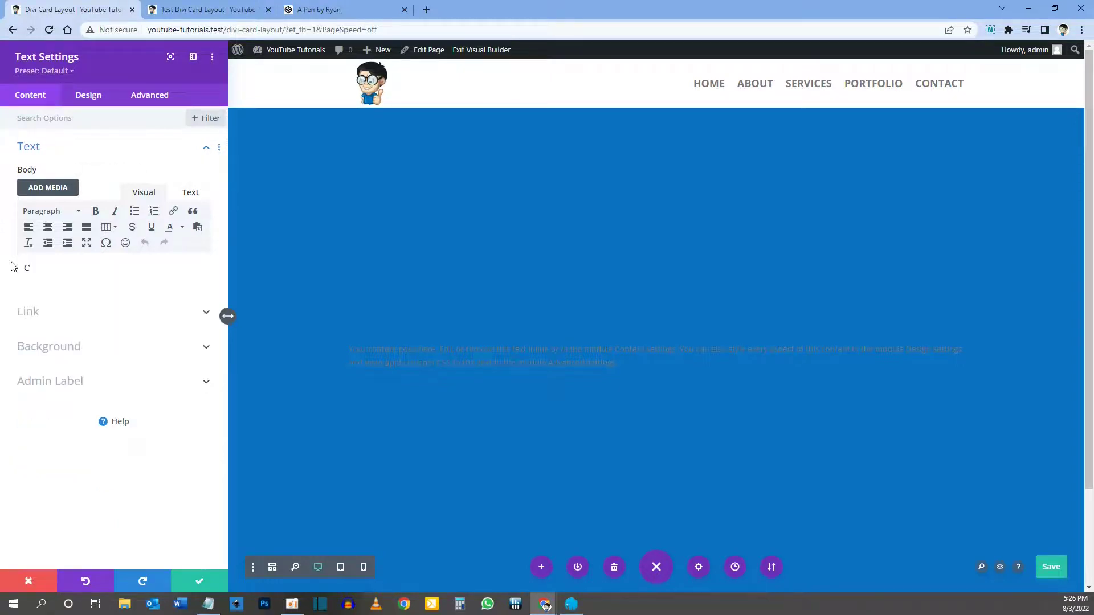
pyautogui.write('ard One')
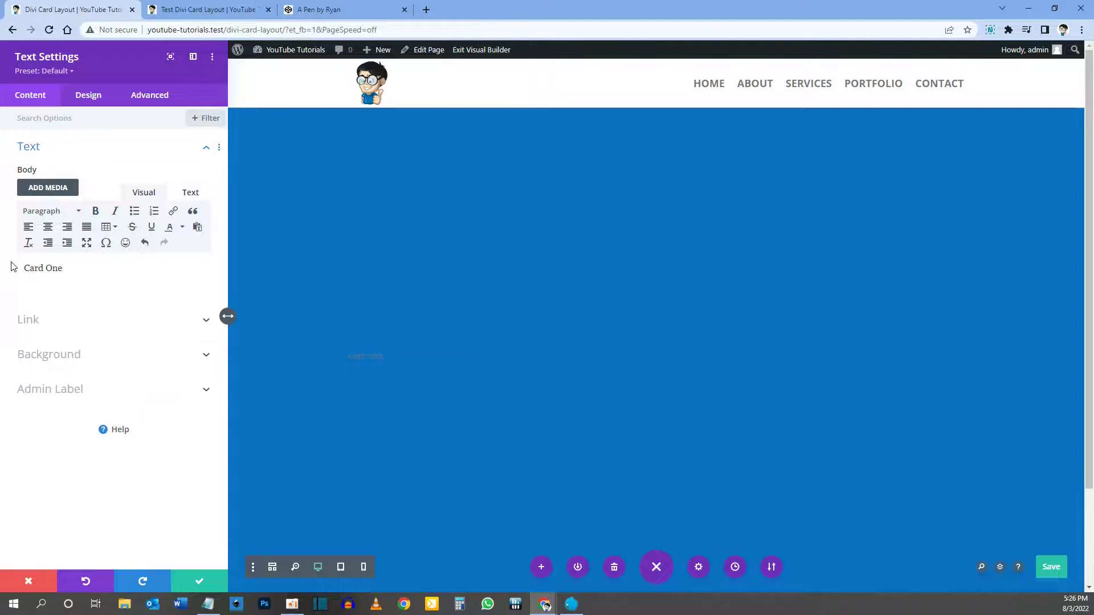
pyautogui.press('Return')
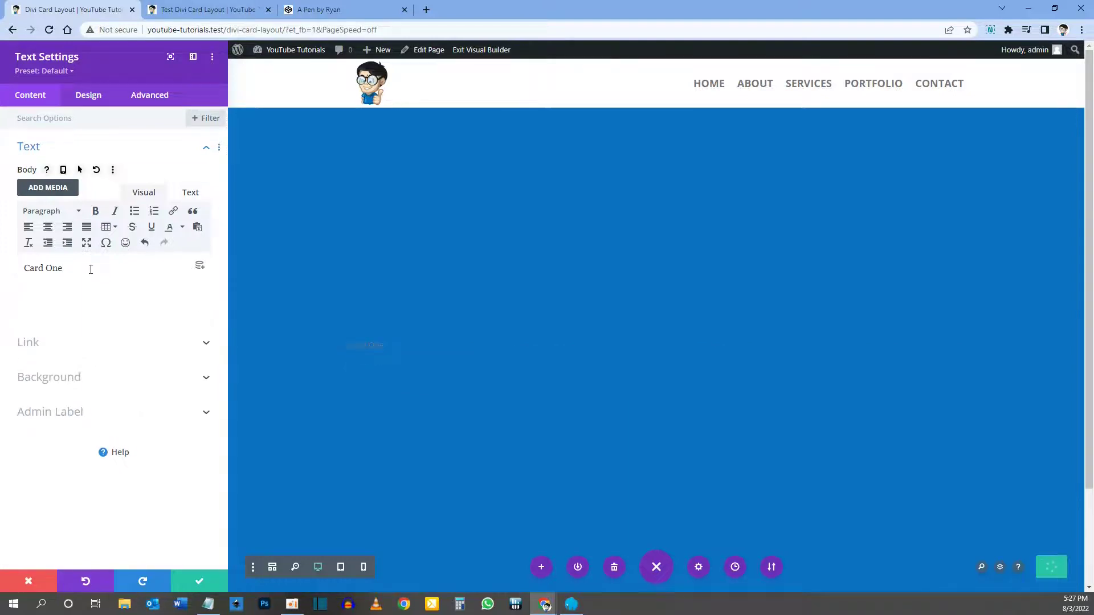
pyautogui.write('Lorem ipsum dolor sit amet, consectetur adipiscing elit. Donec luctus fringilla mi cursus laoreet. Integer ut elit ante. Donec mollis ornare eros id placerat. Donec dolor nunc, cursus quis justo ut, commodo tincidunt eros. Maecenas varius pharetra urna in pellentesque. Sed eget tellus orci. Nam nec erat ex.')
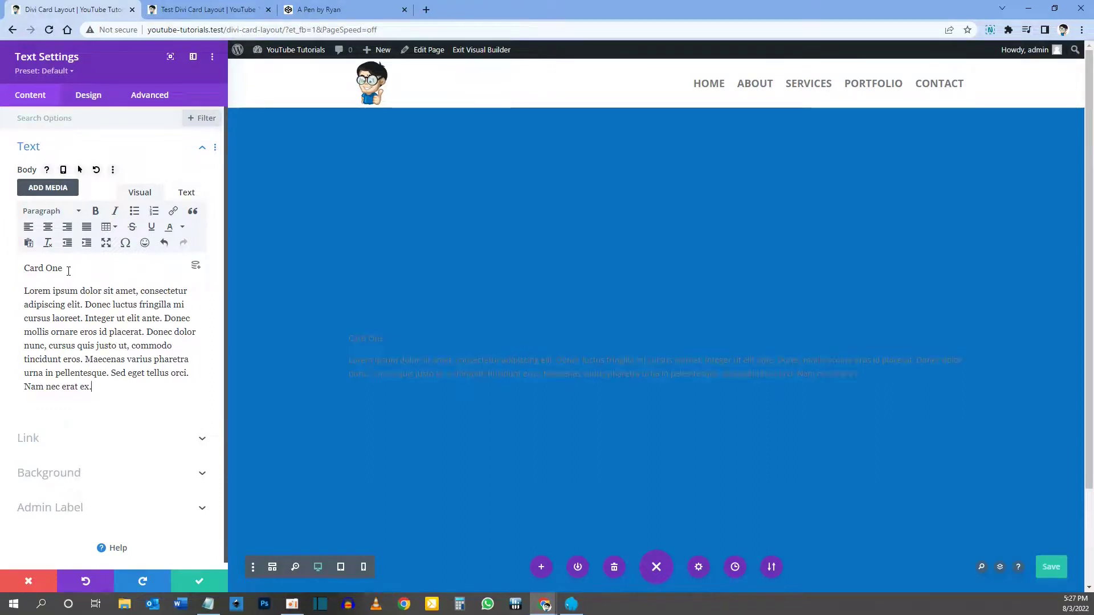
pyautogui.moveTo(66, 268); pyautogui.dragTo(21, 268)
pyautogui.click(38, 216)
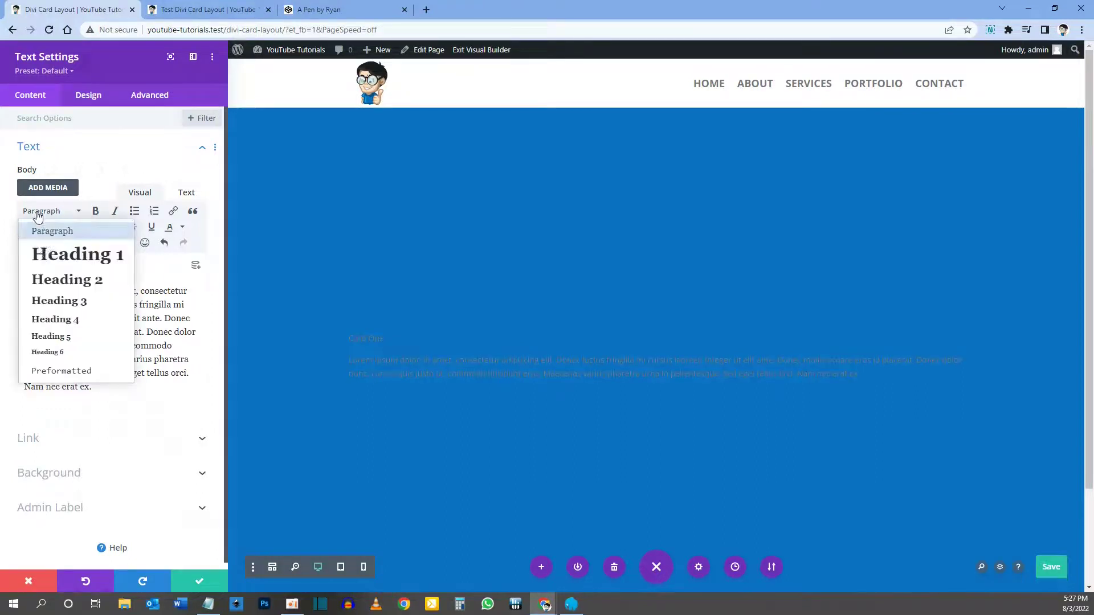
pyautogui.click(56, 319)
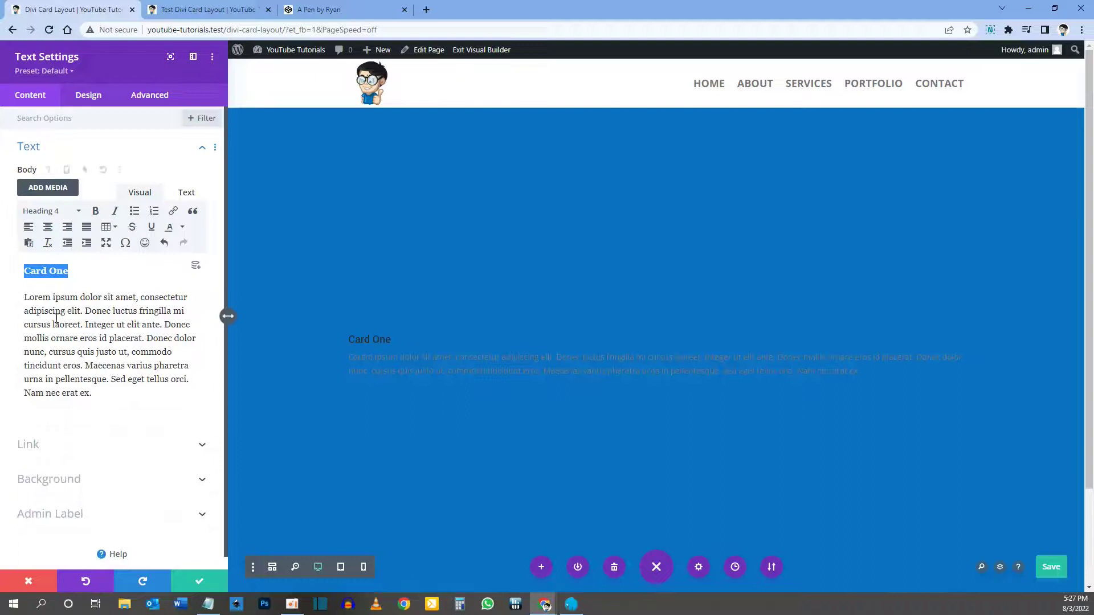
# Make the Card One Heading 4 text uppercase with Bold font weight
pyautogui.click(349, 336)
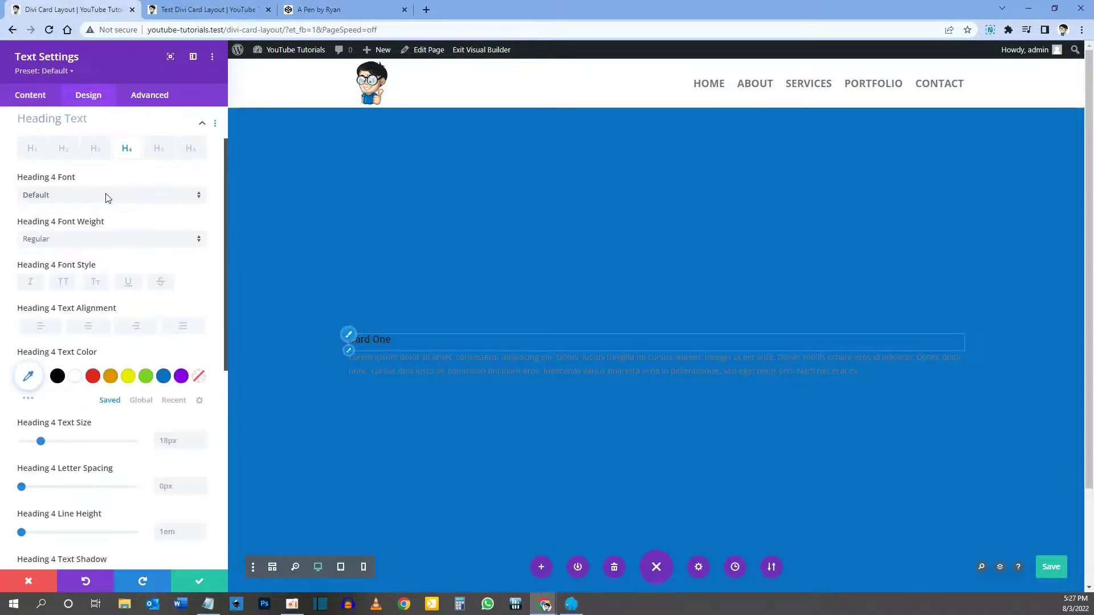
pyautogui.click(63, 288)
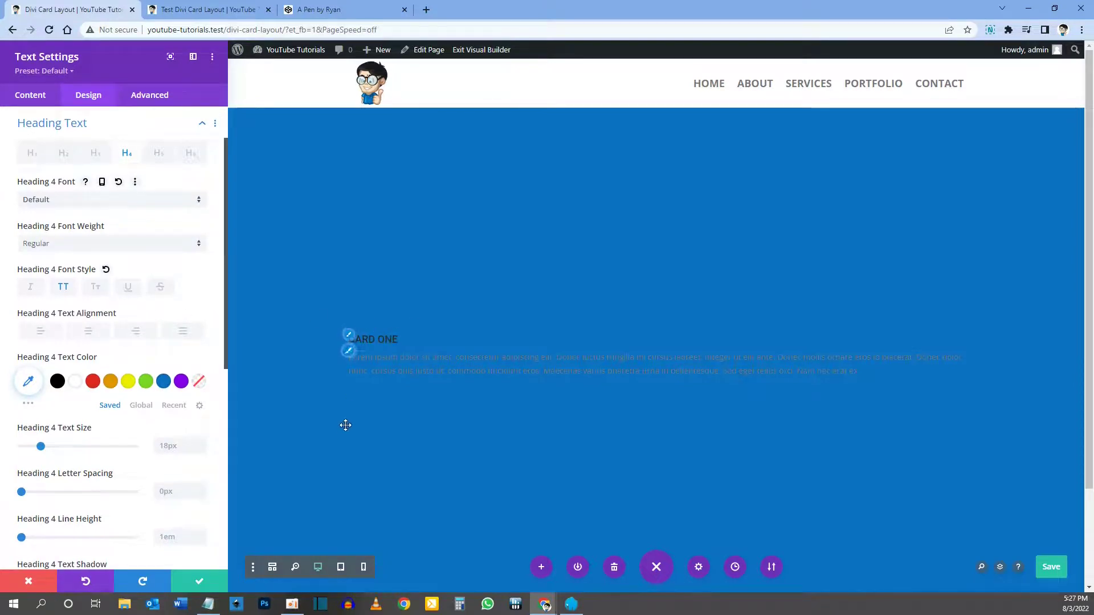
pyautogui.click(68, 249)
pyautogui.click(69, 311)
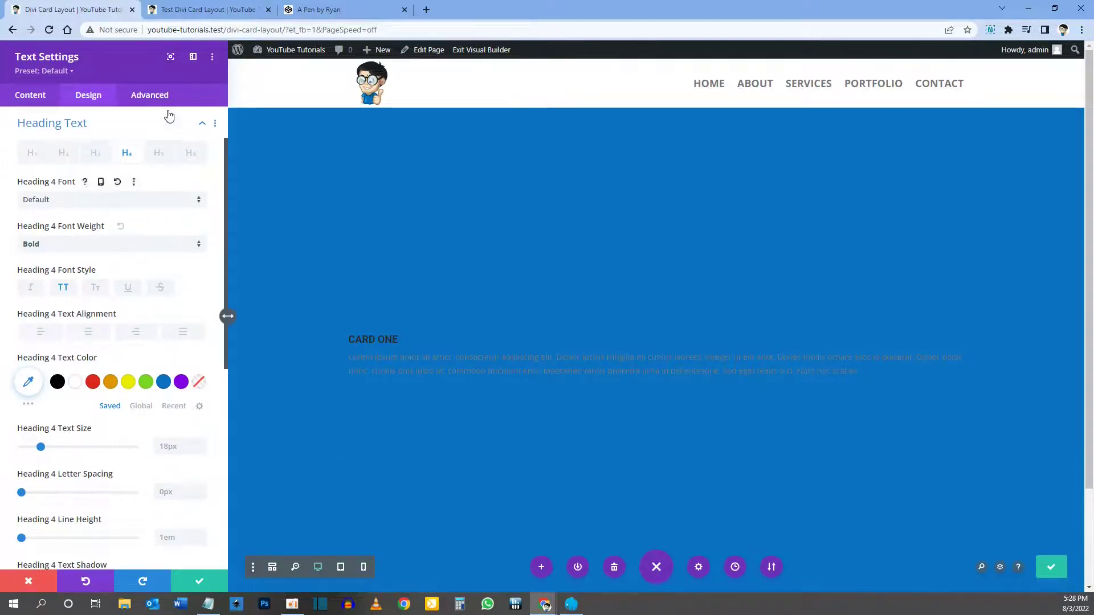
# Give the text module CSS ID dg-content-1 and CSS class txt-content, then close its settings
pyautogui.click(150, 98)
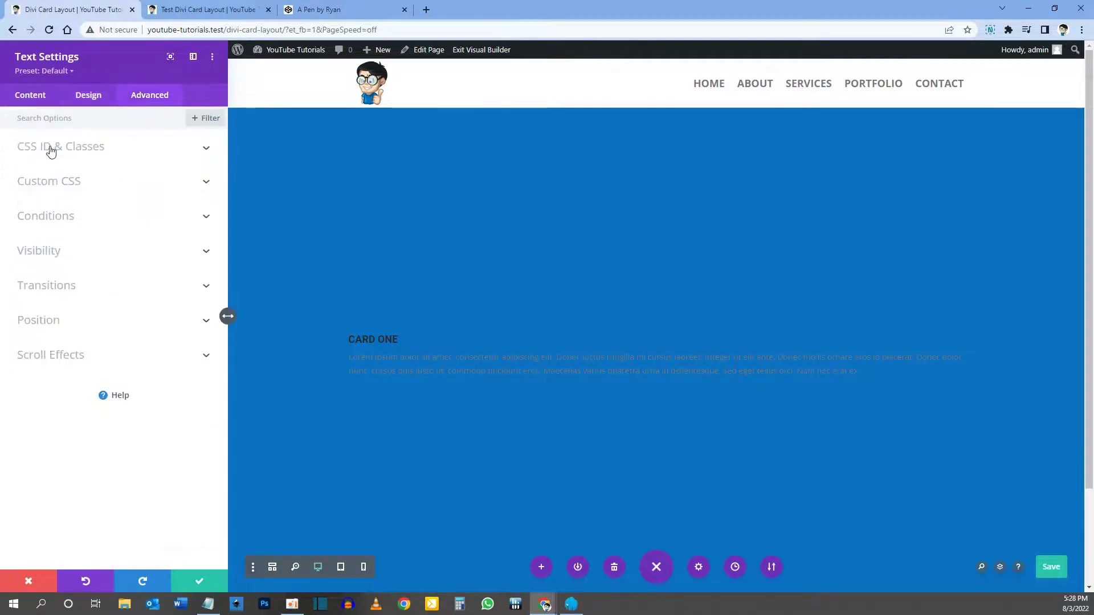
pyautogui.click(69, 150)
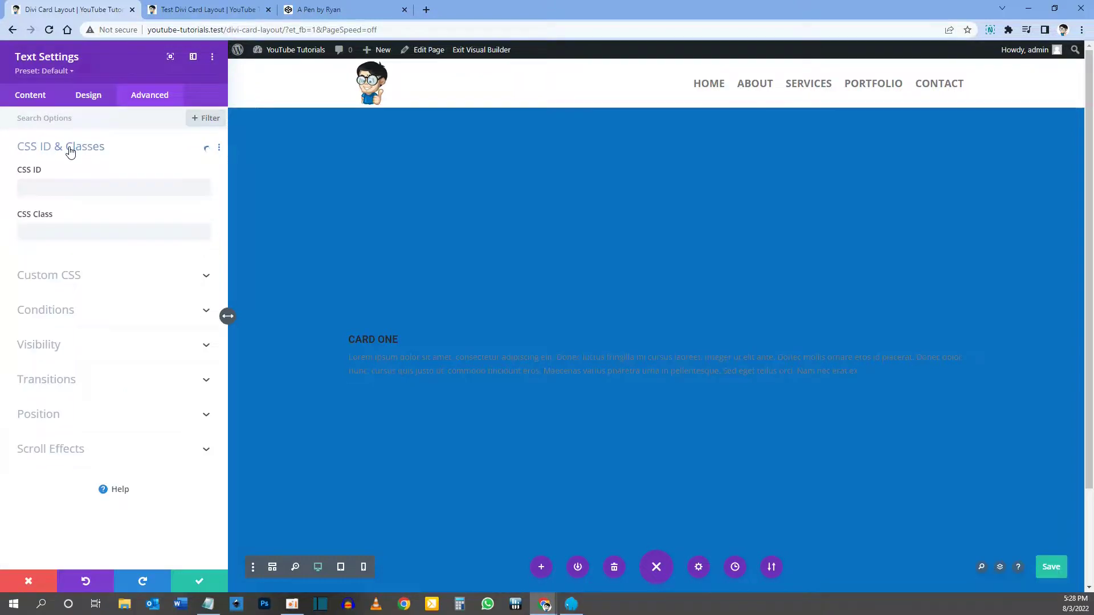
pyautogui.click(44, 189)
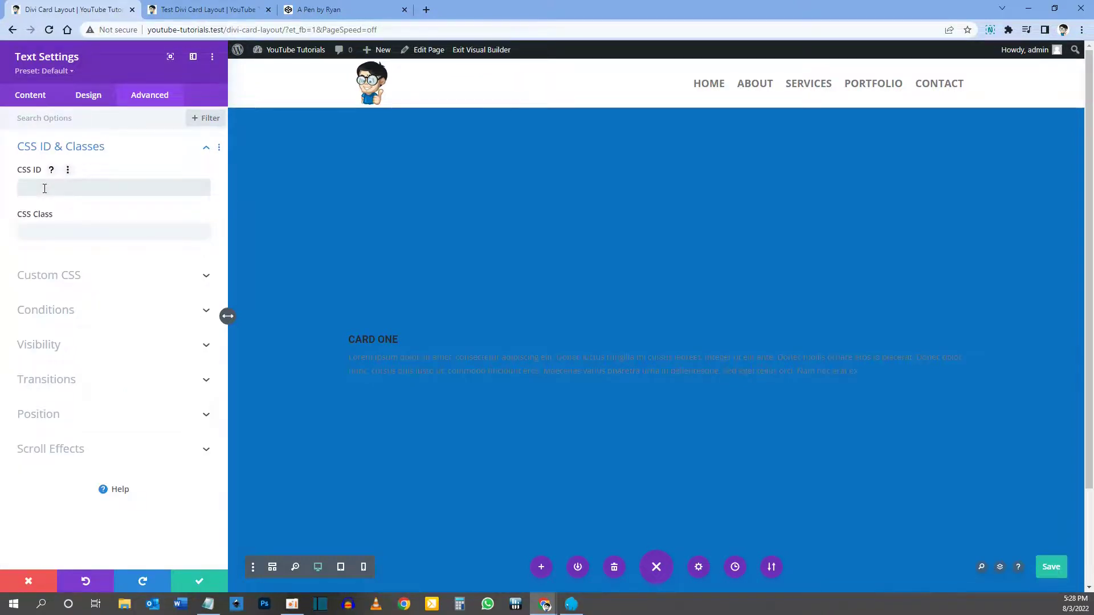
pyautogui.write('dg-content-1')
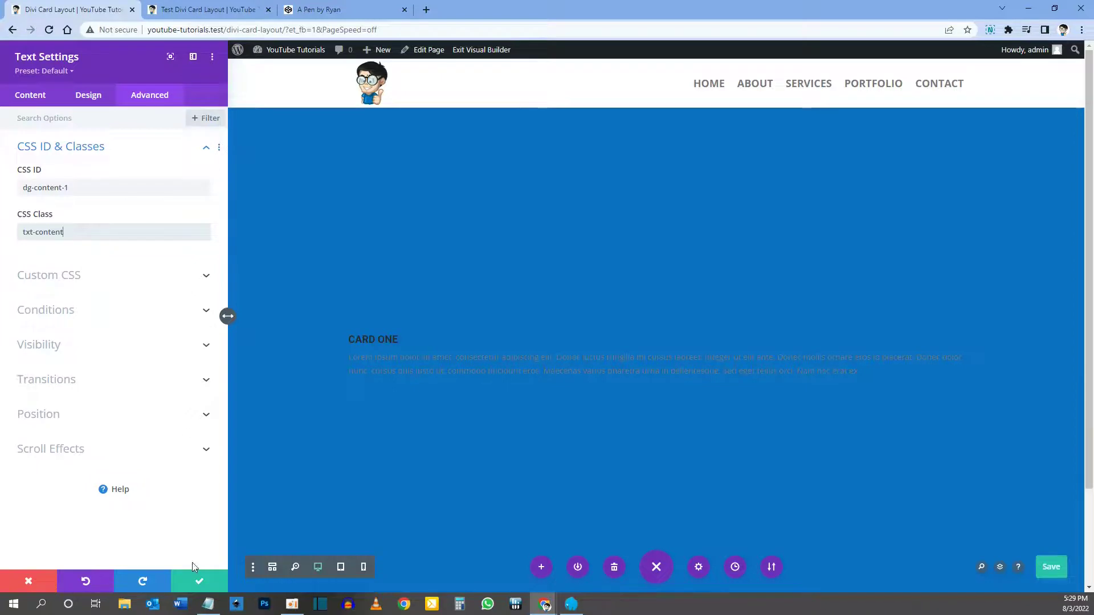
pyautogui.click(198, 580)
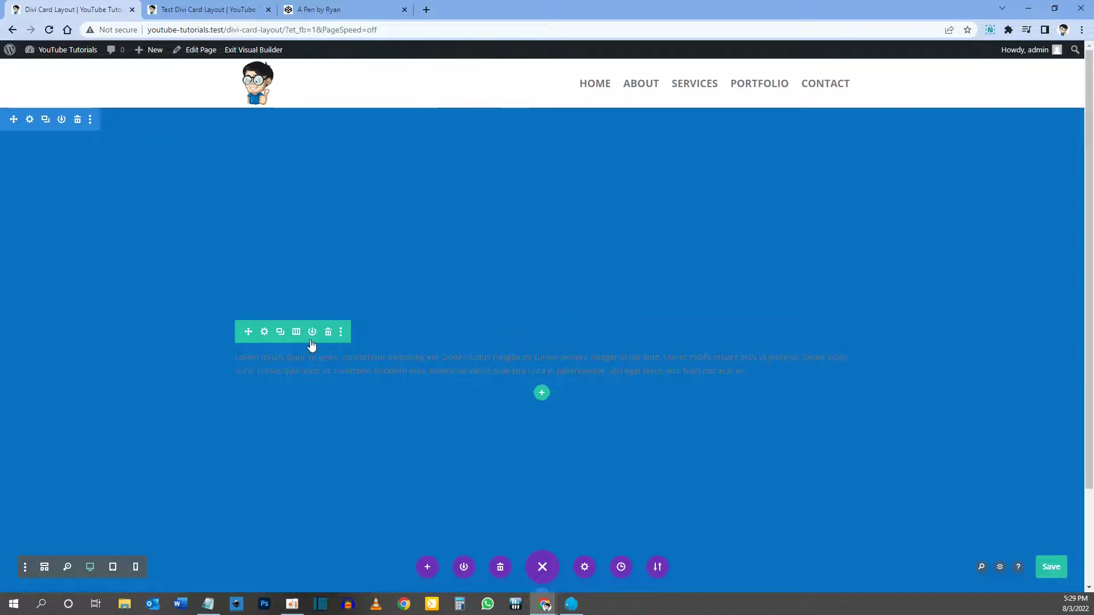
# Set the card row's Design > Sizing height to 400px
pyautogui.click(264, 334)
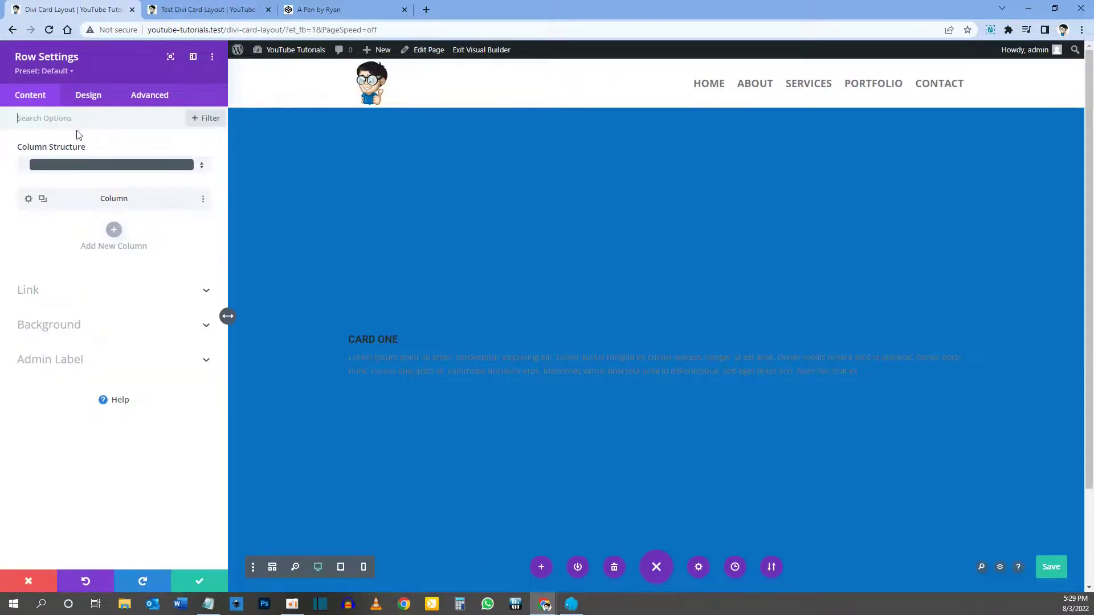
pyautogui.click(88, 97)
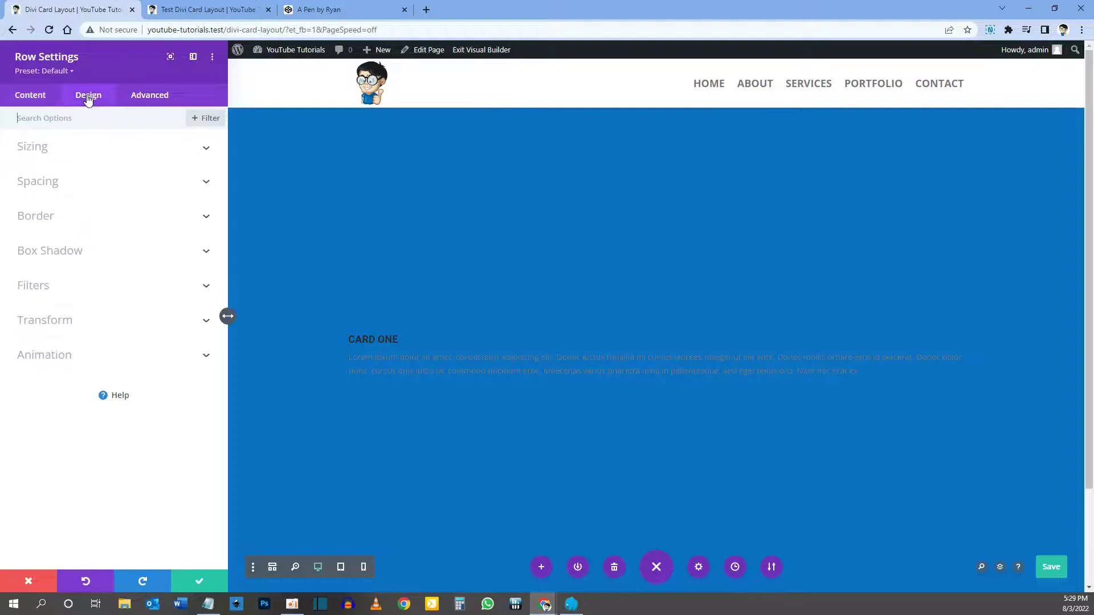
pyautogui.click(40, 149)
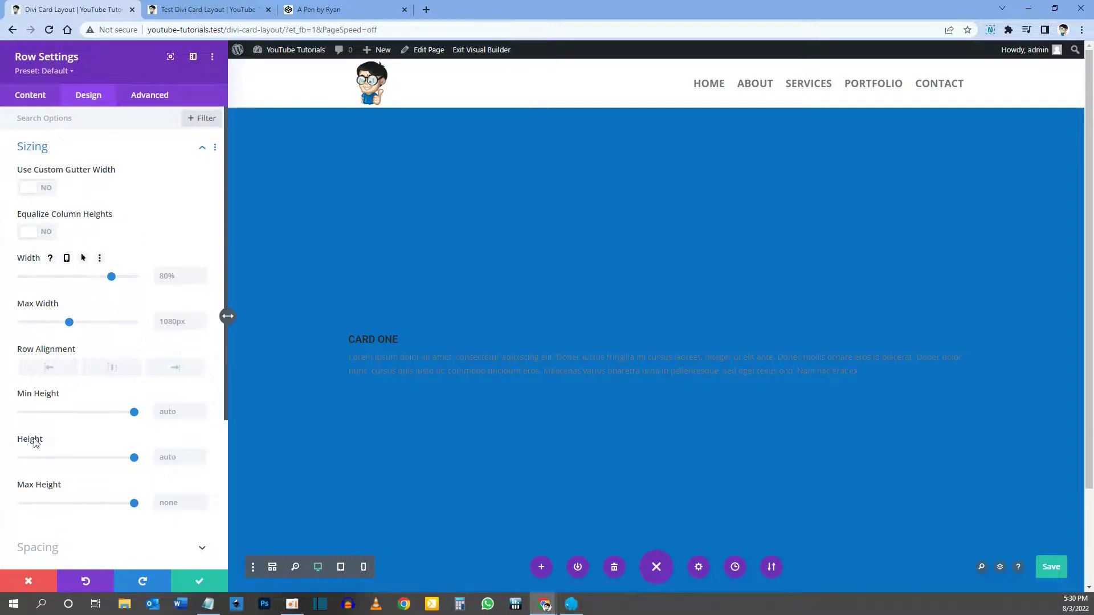
pyautogui.click(166, 453)
pyautogui.write('400')
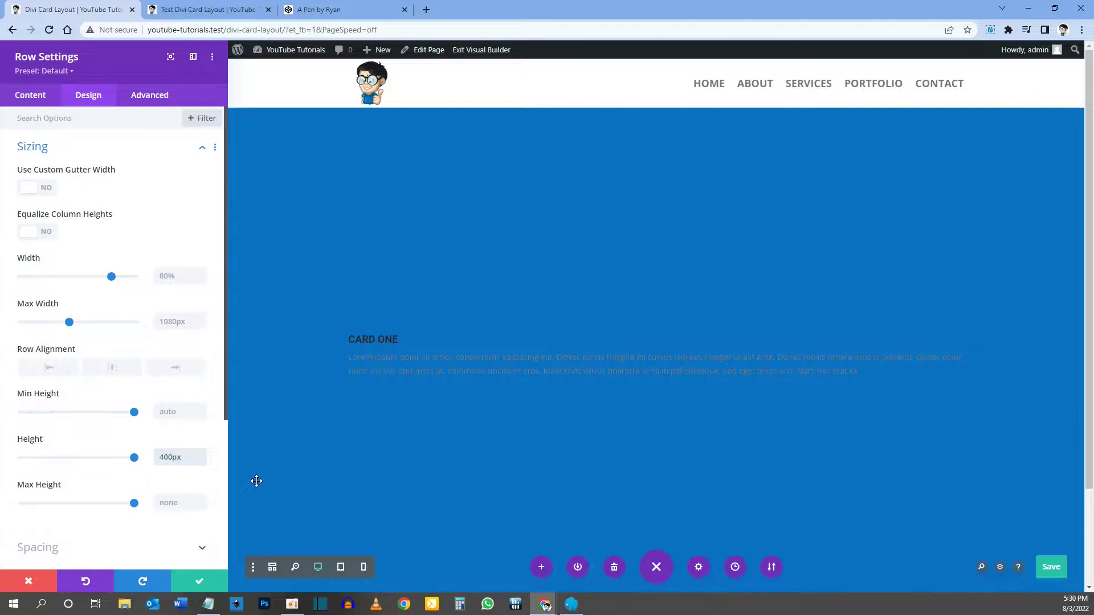
# Enter dg-card-container as the row's CSS class and save the page
pyautogui.click(151, 102)
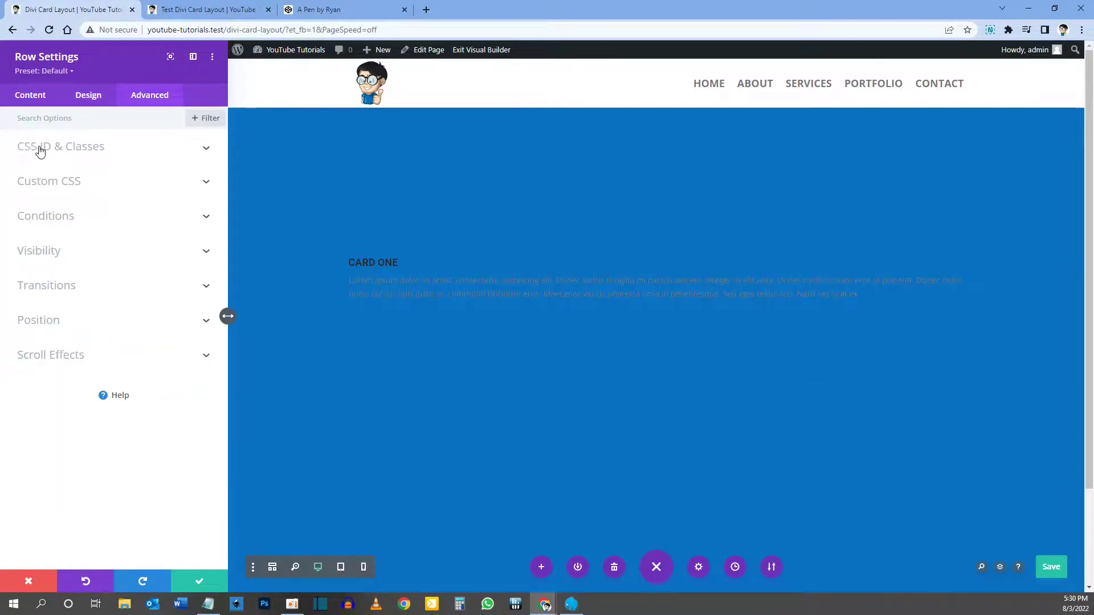
pyautogui.click(57, 148)
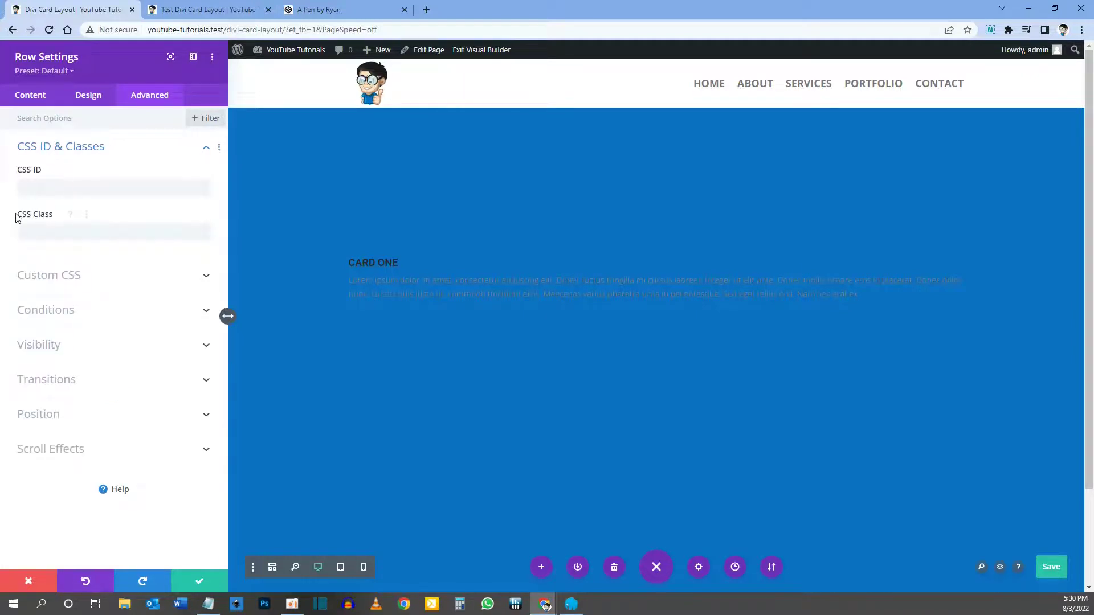
pyautogui.click(36, 232)
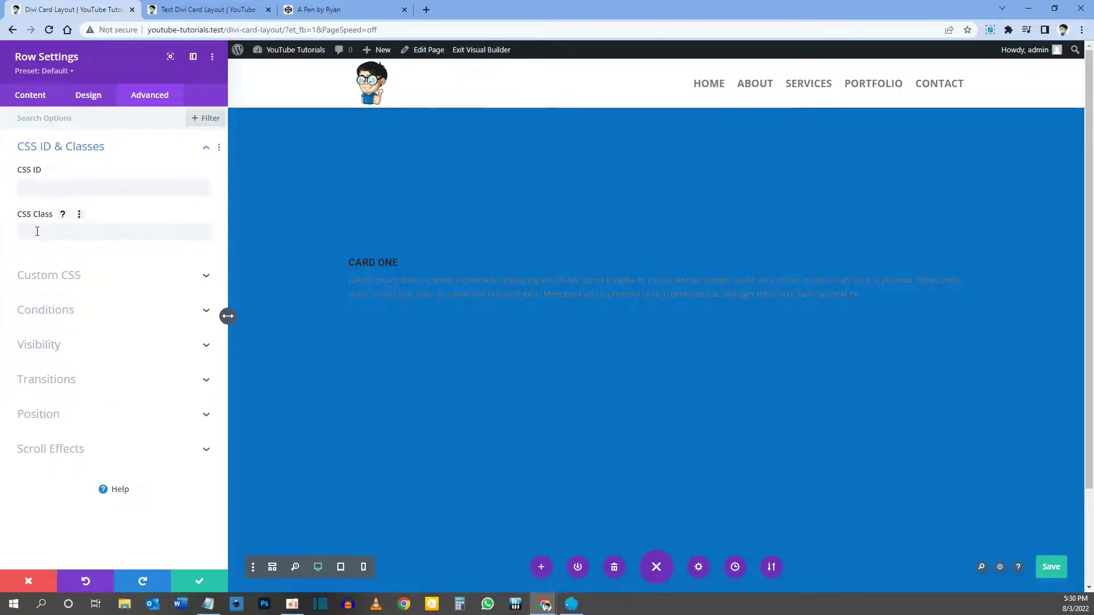
pyautogui.write('dg-card')
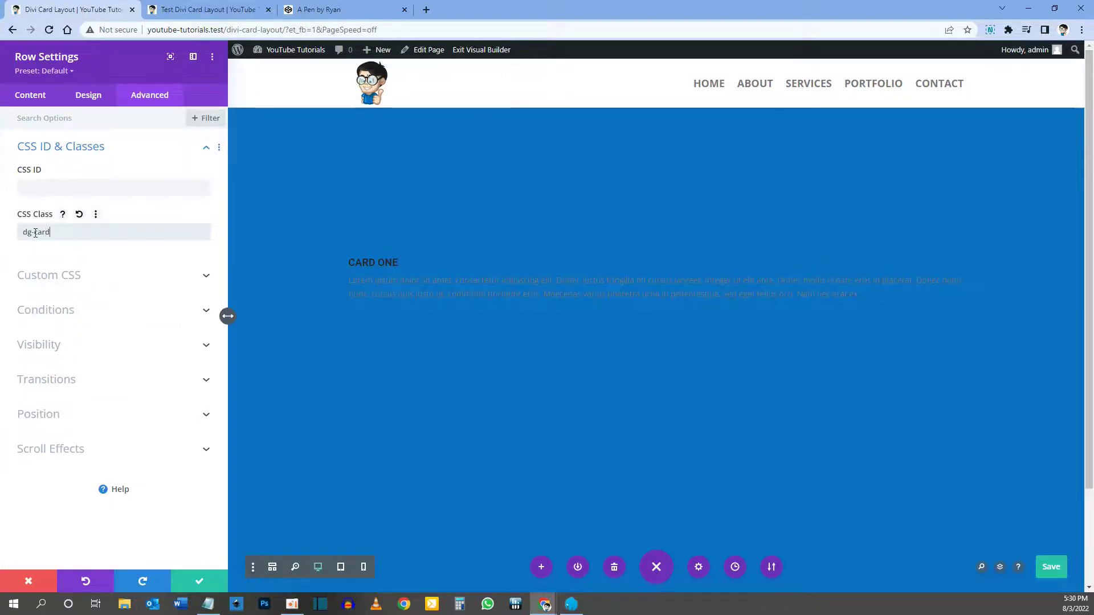
pyautogui.write('-container')
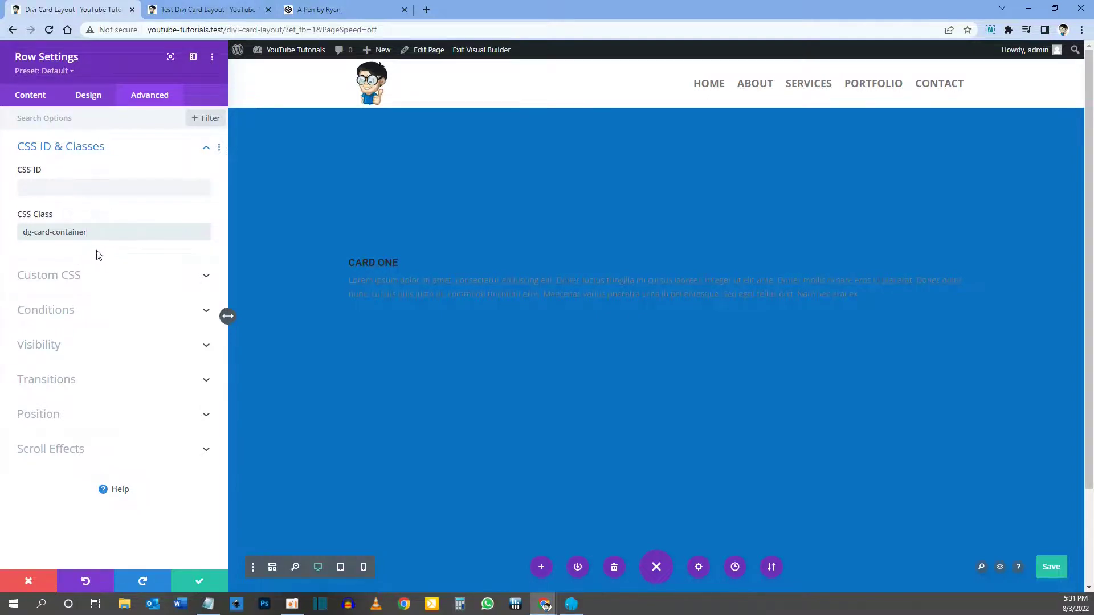
pyautogui.hotkey('ctrl', 's')
pyautogui.click(32, 101)
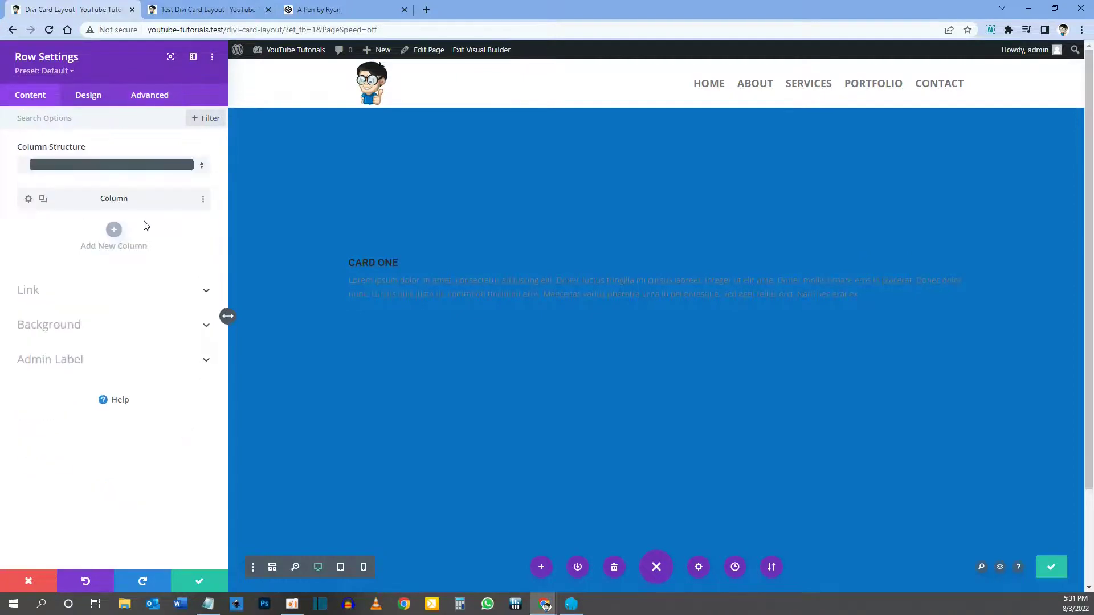
# Set the Card One column's background colour to light grey #f5f5f5
pyautogui.click(28, 199)
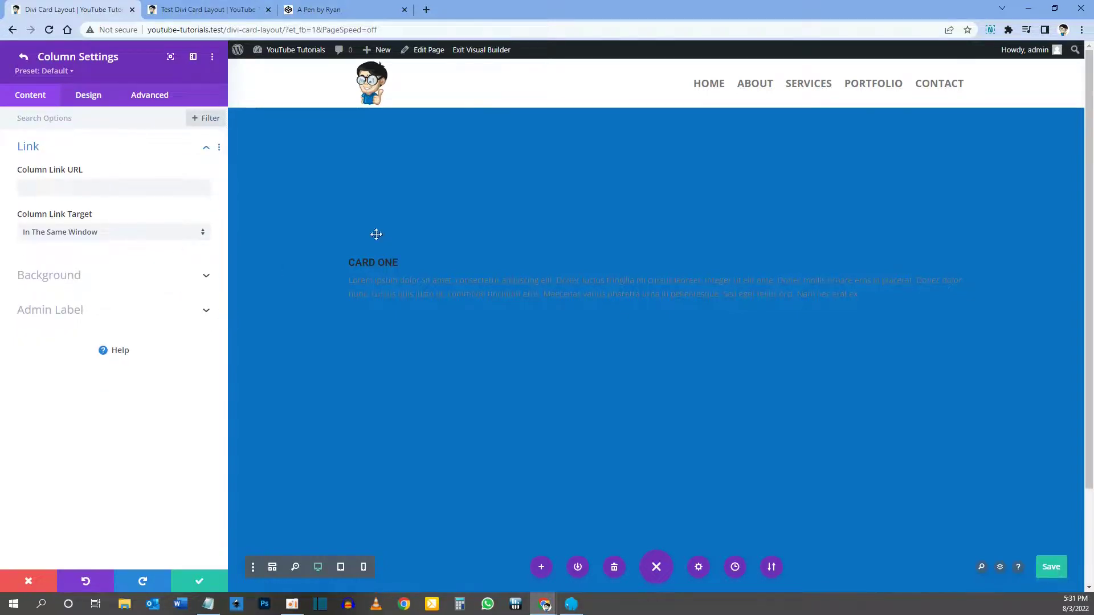
pyautogui.click(56, 276)
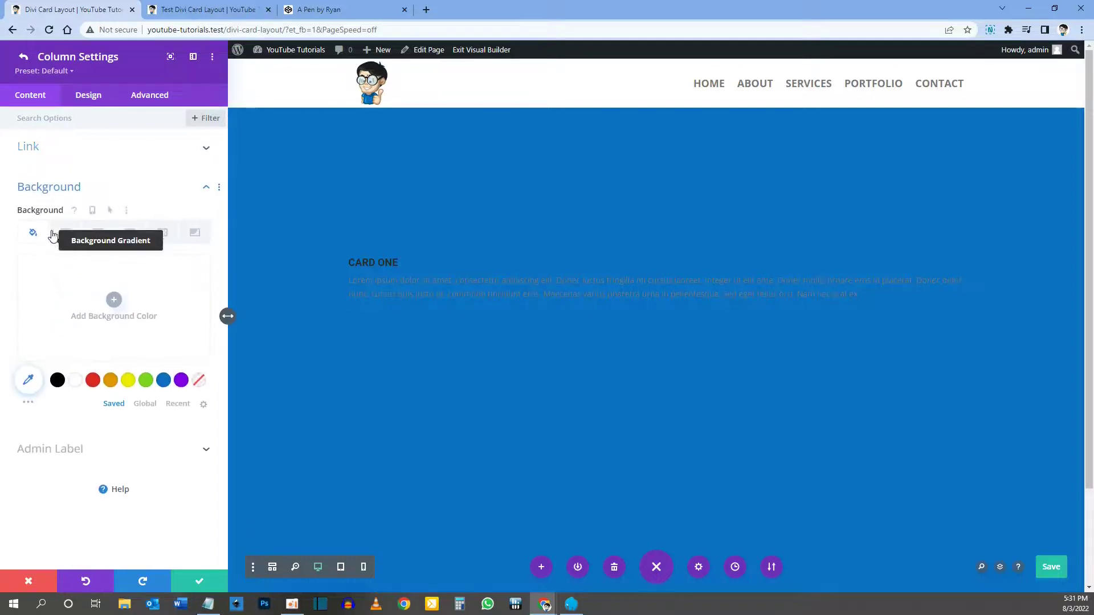
pyautogui.click(114, 301)
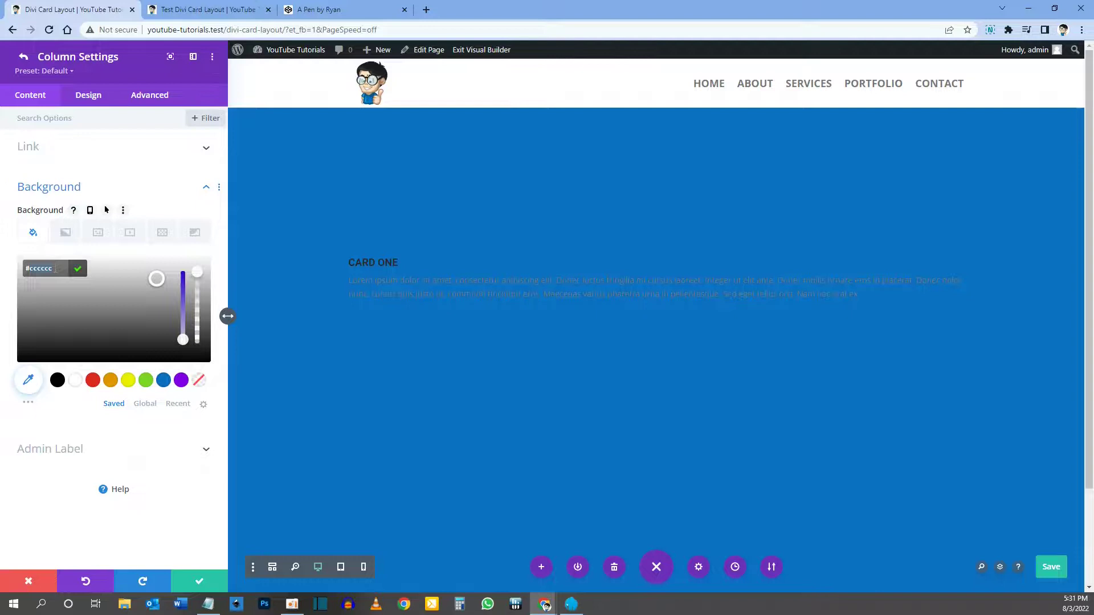
pyautogui.press('BackSpace')
pyautogui.press('BackSpace')
pyautogui.press('BackSpace')
pyautogui.press('BackSpace')
pyautogui.press('BackSpace')
pyautogui.press('BackSpace')
pyautogui.write('f5f5f5')
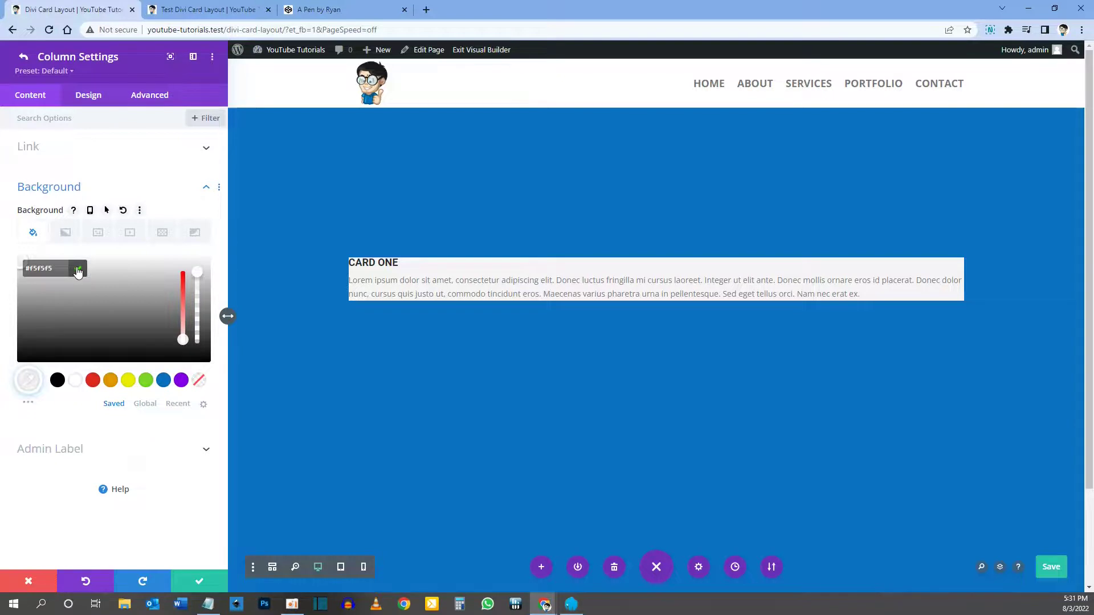
pyautogui.click(78, 269)
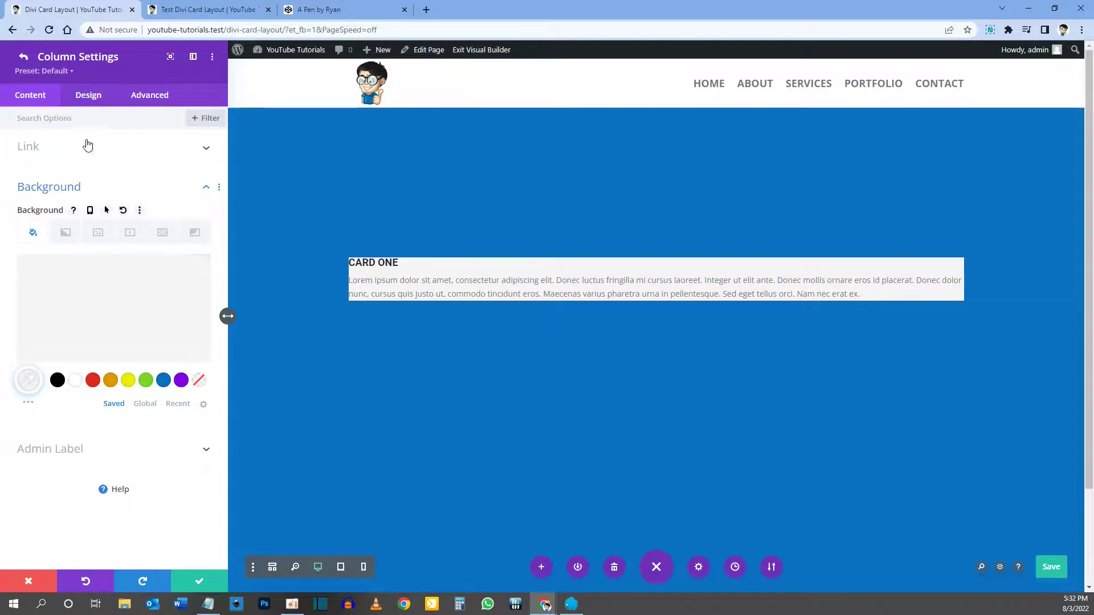
# Link the column's left and right padding and set both to 25px
pyautogui.click(88, 96)
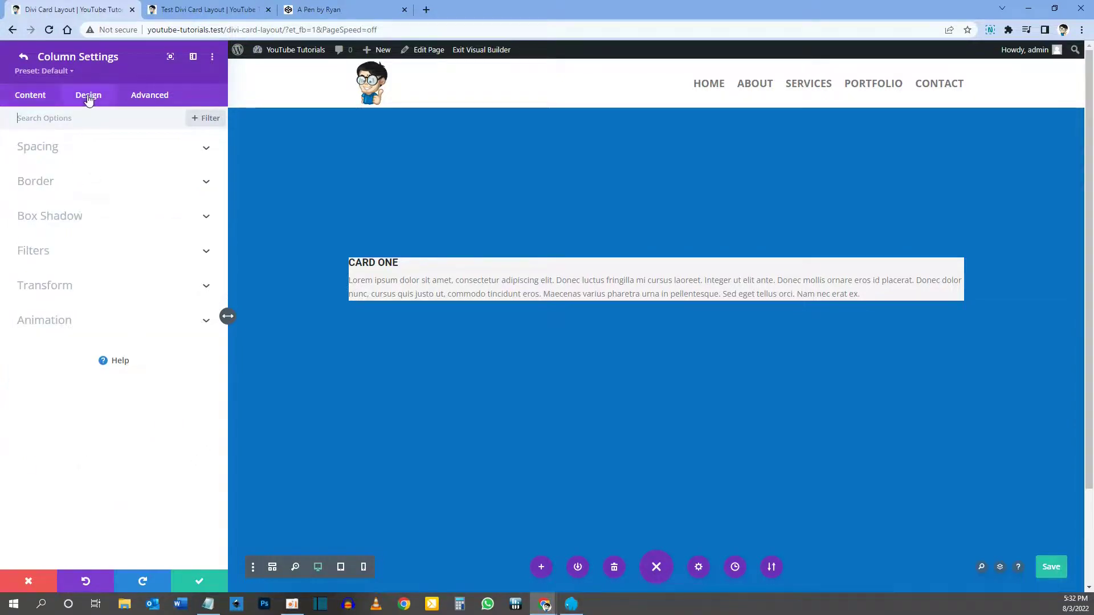
pyautogui.click(42, 148)
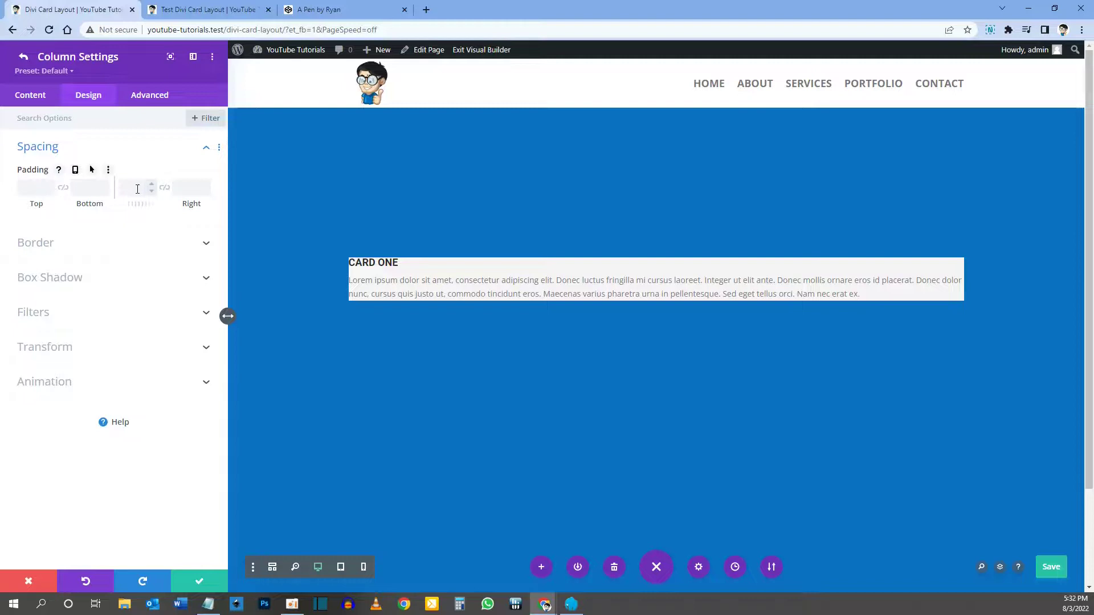
pyautogui.click(164, 189)
pyautogui.write('px')
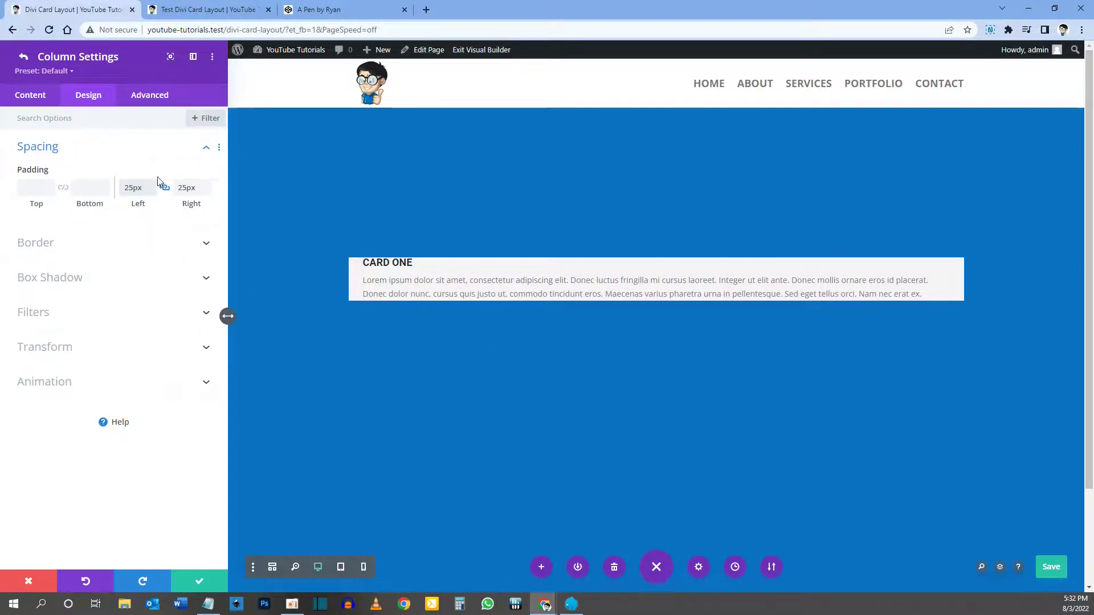
# Apply the second box-shadow preset with 25px horizontal and vertical offsets, 100px blur, rgba(0,0,0,0.2)
pyautogui.click(50, 279)
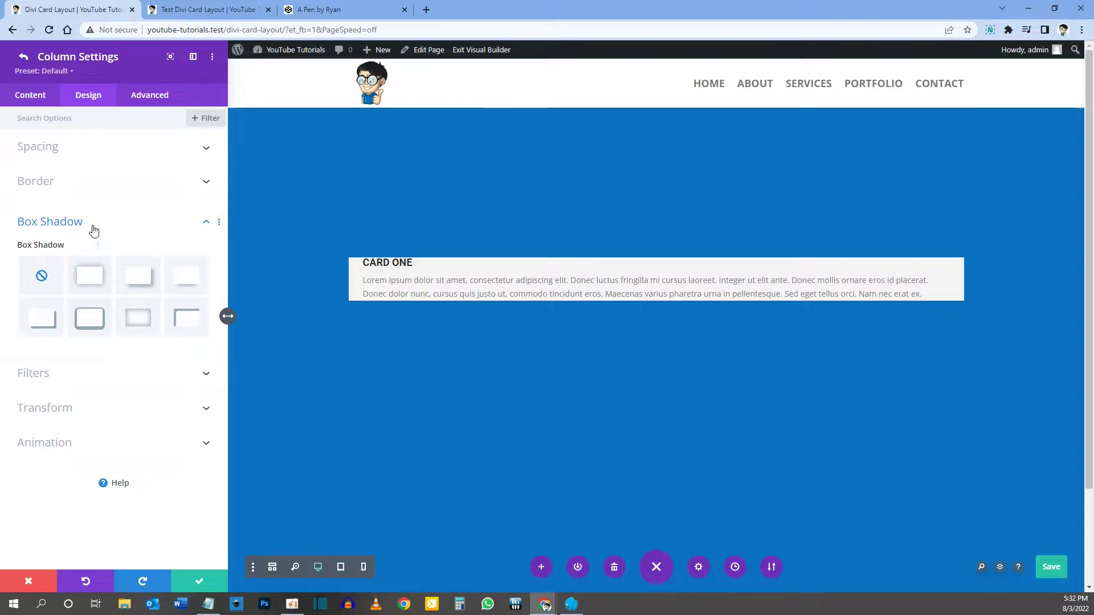
pyautogui.click(96, 277)
pyautogui.scroll(-1, 166, 316)
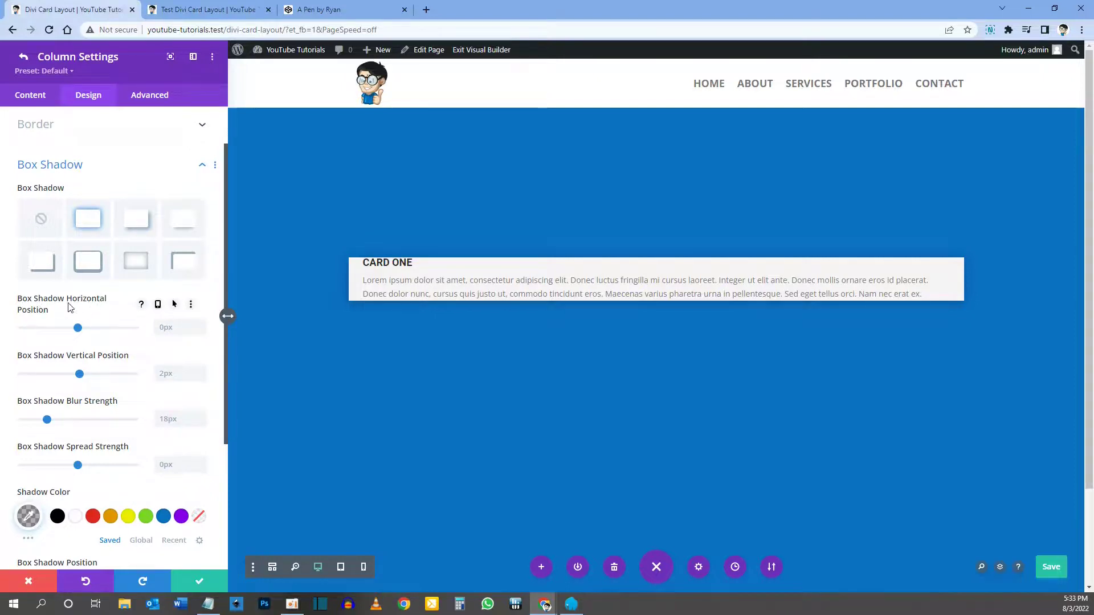
pyautogui.click(163, 327)
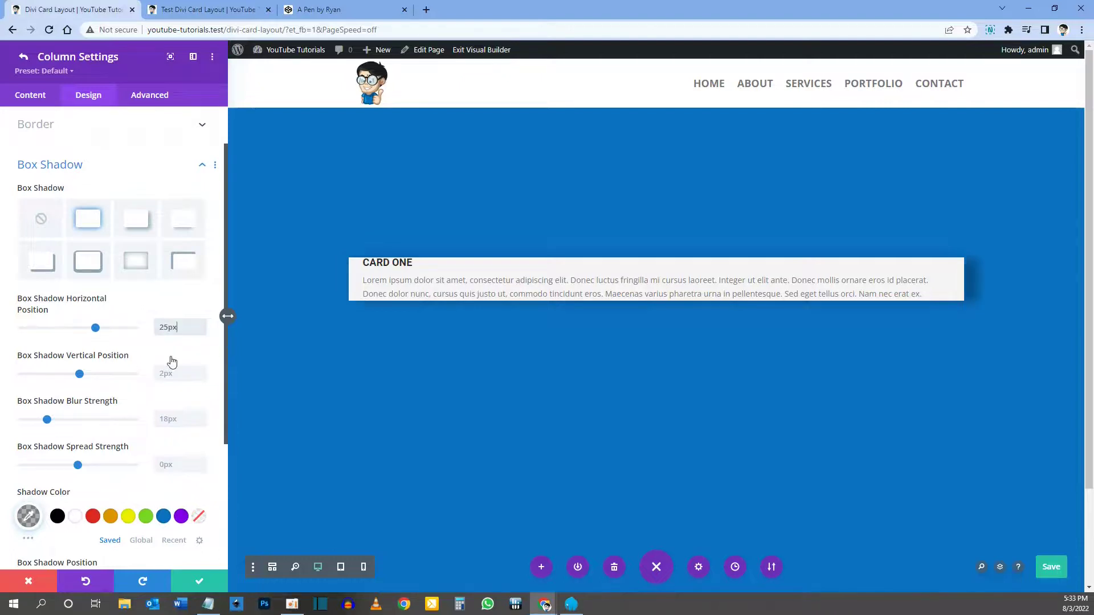
pyautogui.click(176, 376)
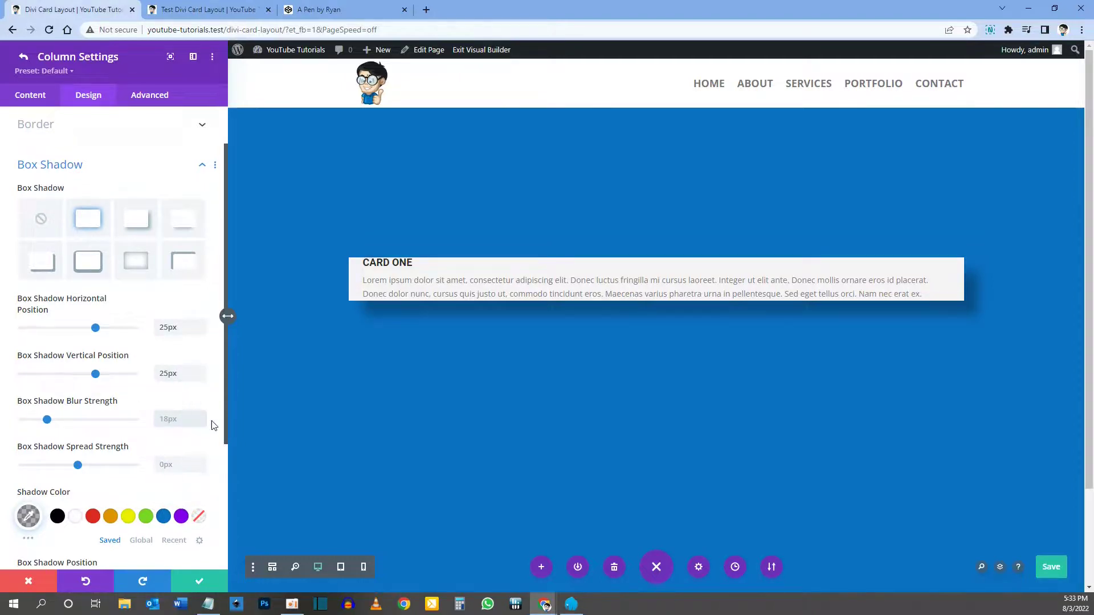
pyautogui.write('100px')
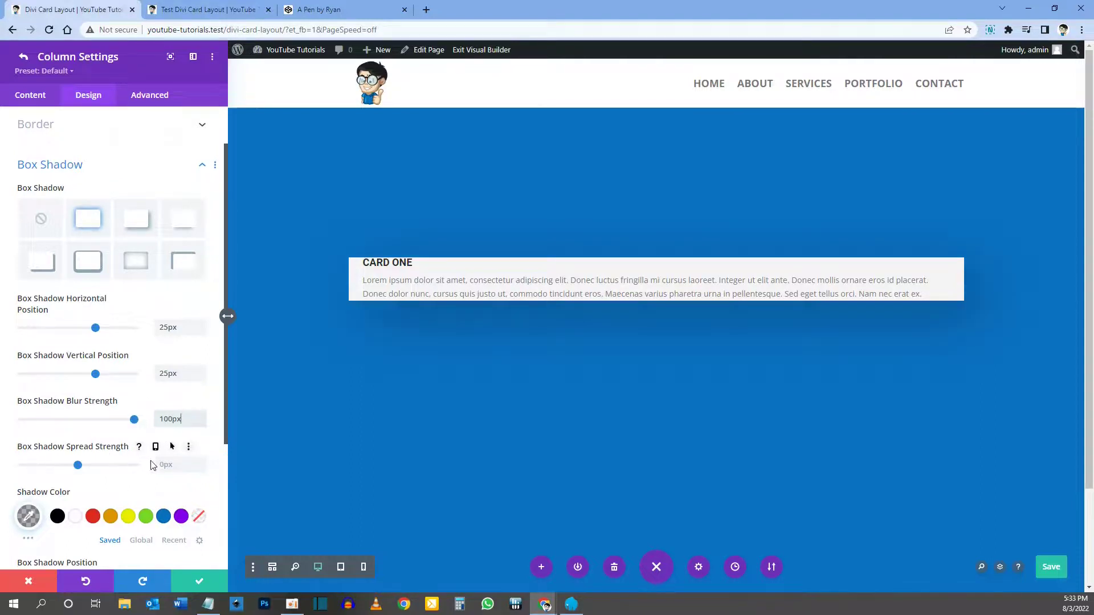
pyautogui.click(29, 516)
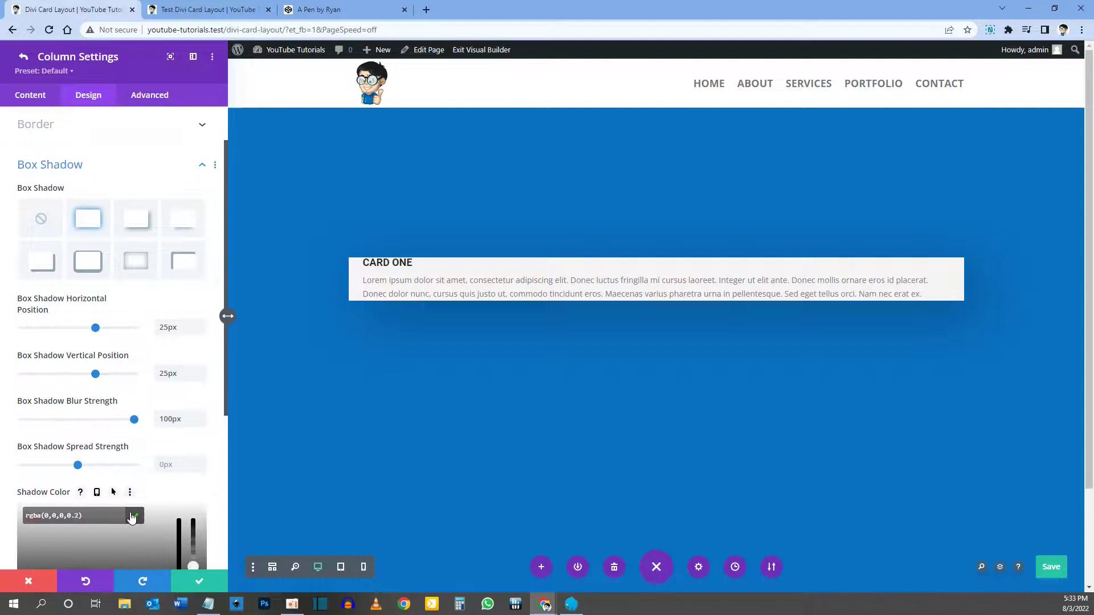
pyautogui.click(133, 516)
pyautogui.scroll(-1, 114, 399)
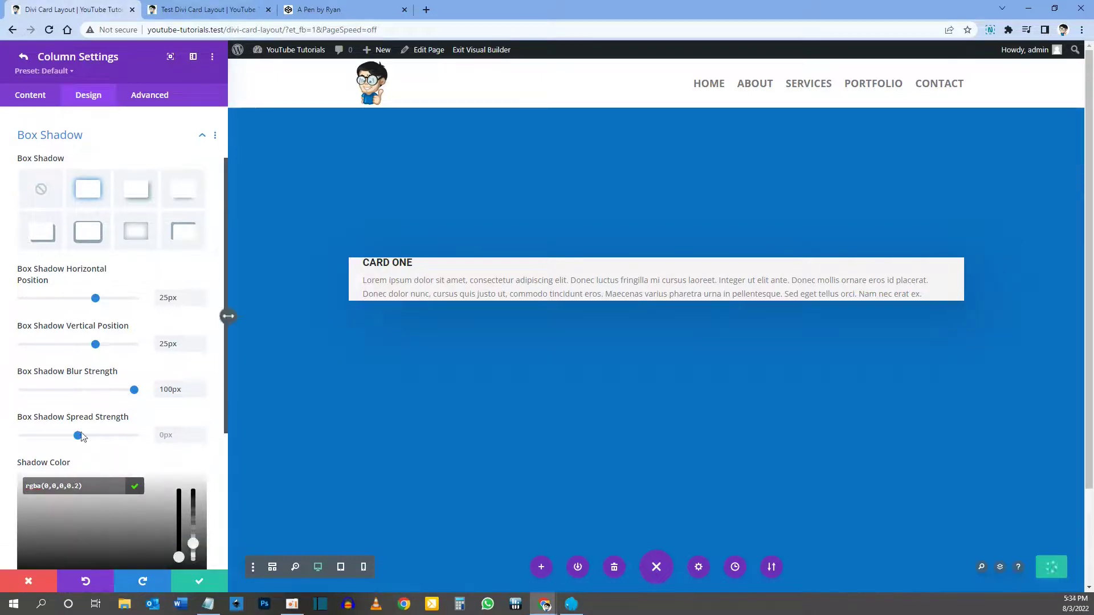
# Enter CSS ID dg-card-1 and CSS class dg-cards on the column, then save it
pyautogui.click(150, 96)
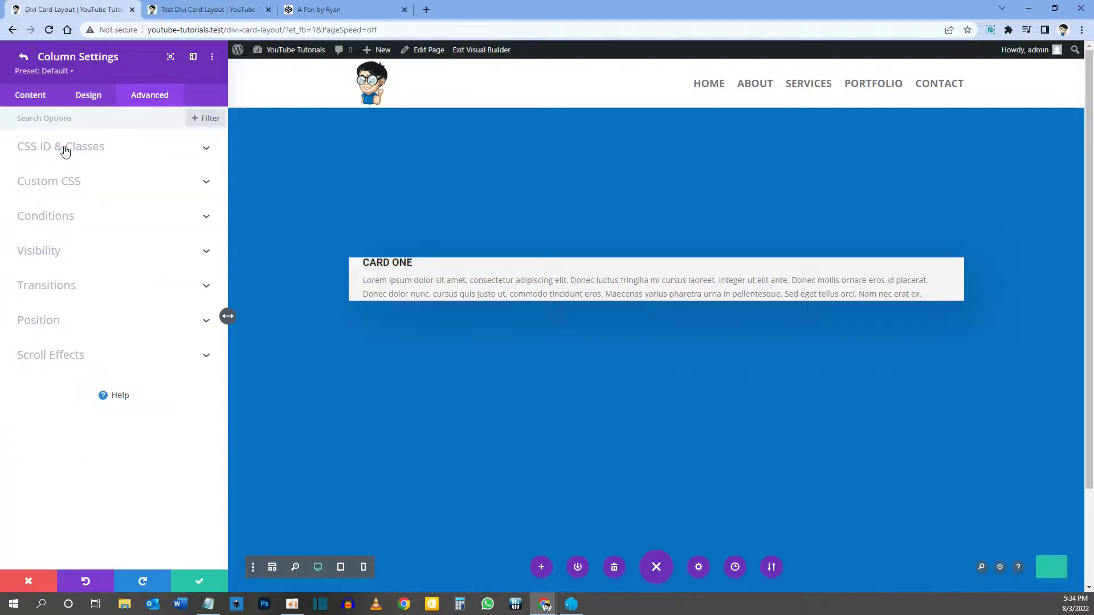
pyautogui.click(65, 151)
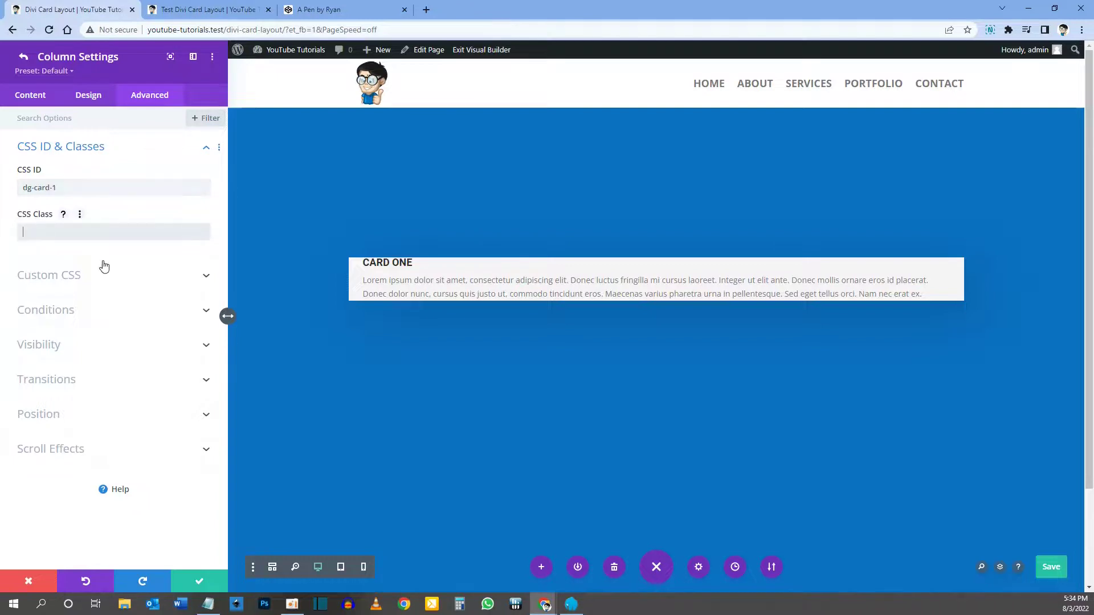
pyautogui.write('g')
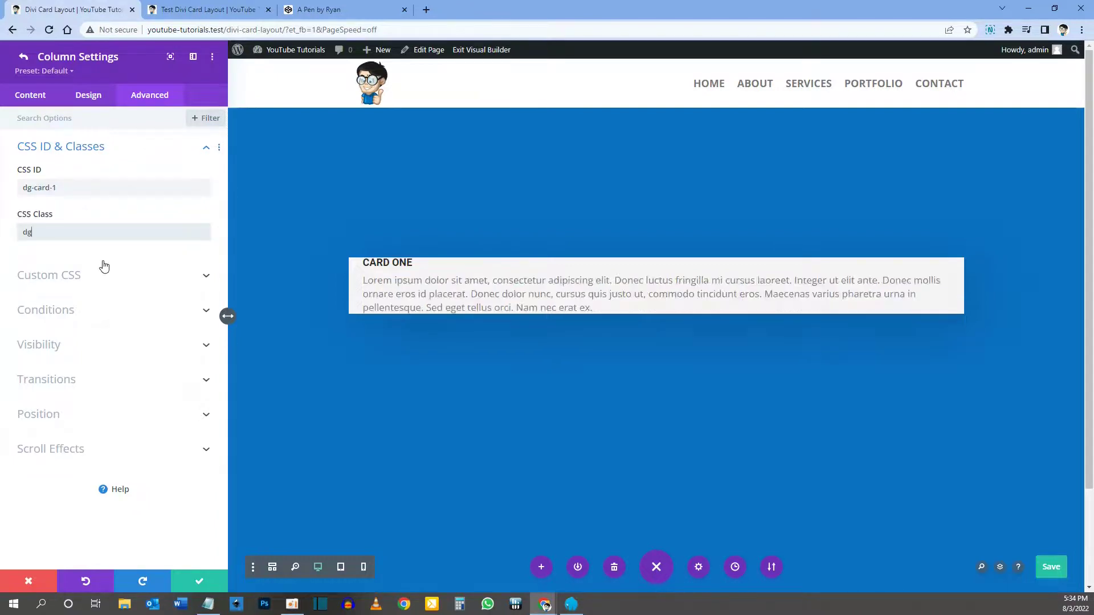
pyautogui.write('-cards')
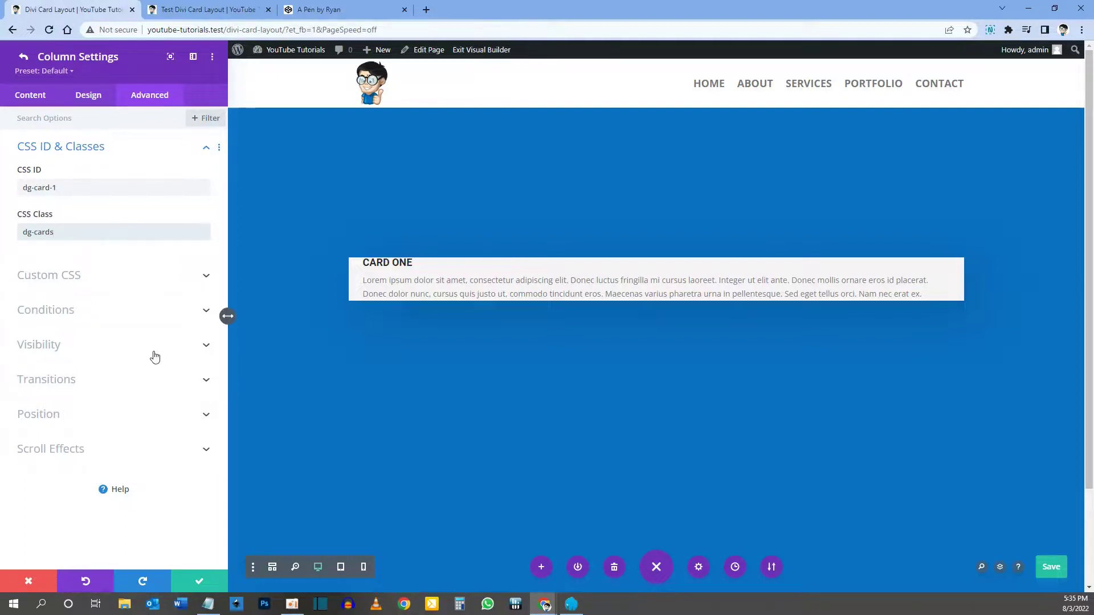
pyautogui.click(215, 581)
# Insert a Button module under the Card One text and relabel it 'More Info'
pyautogui.click(203, 581)
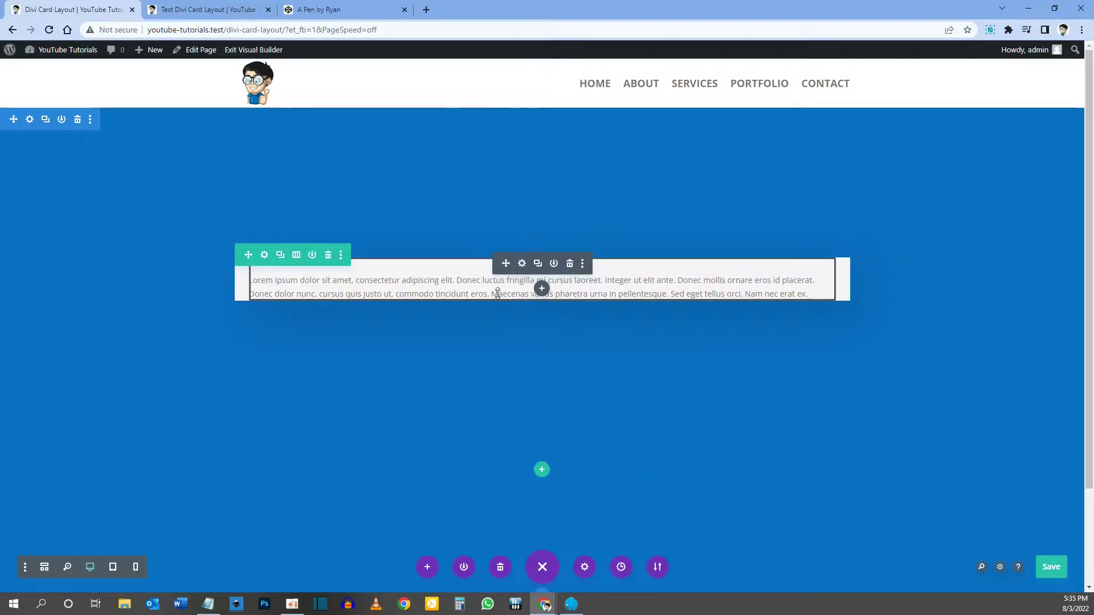
pyautogui.click(541, 290)
pyautogui.write('butto')
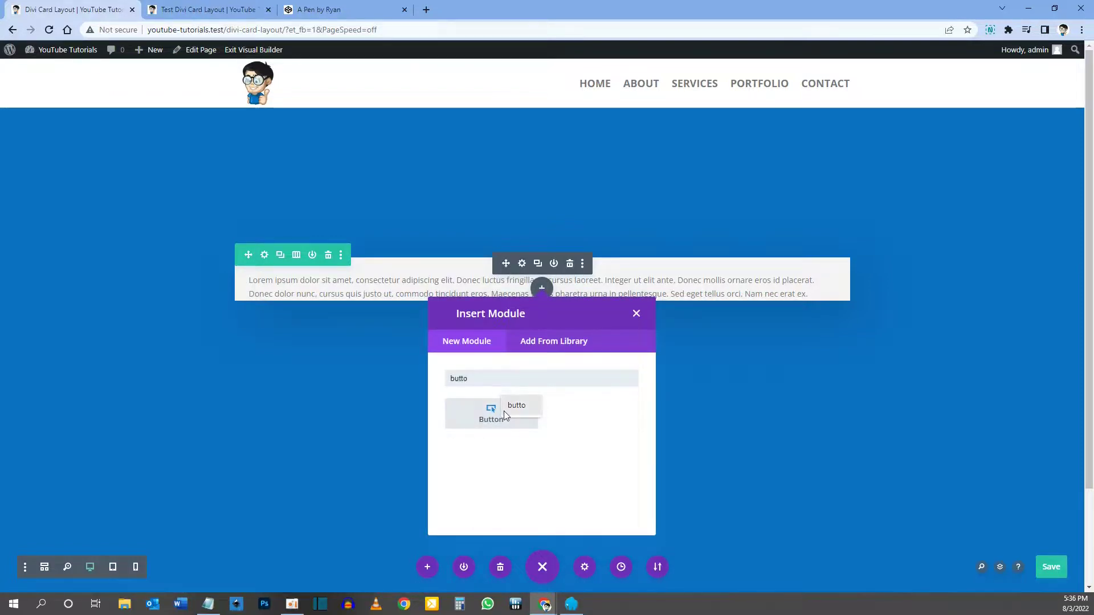
pyautogui.click(487, 417)
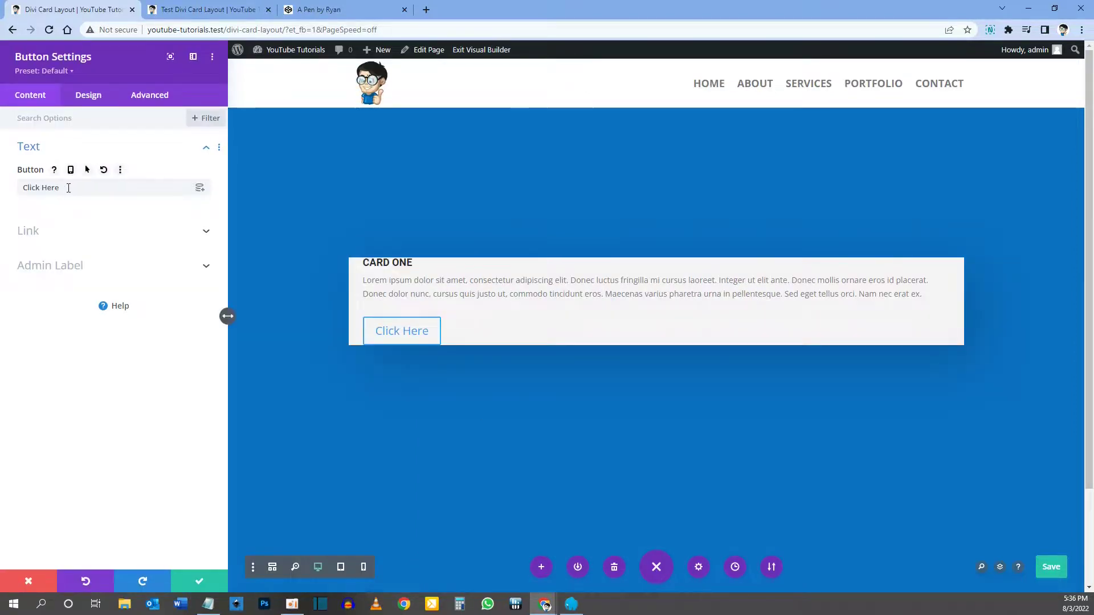
pyautogui.tripleClick(69, 188)
pyautogui.write('More ')
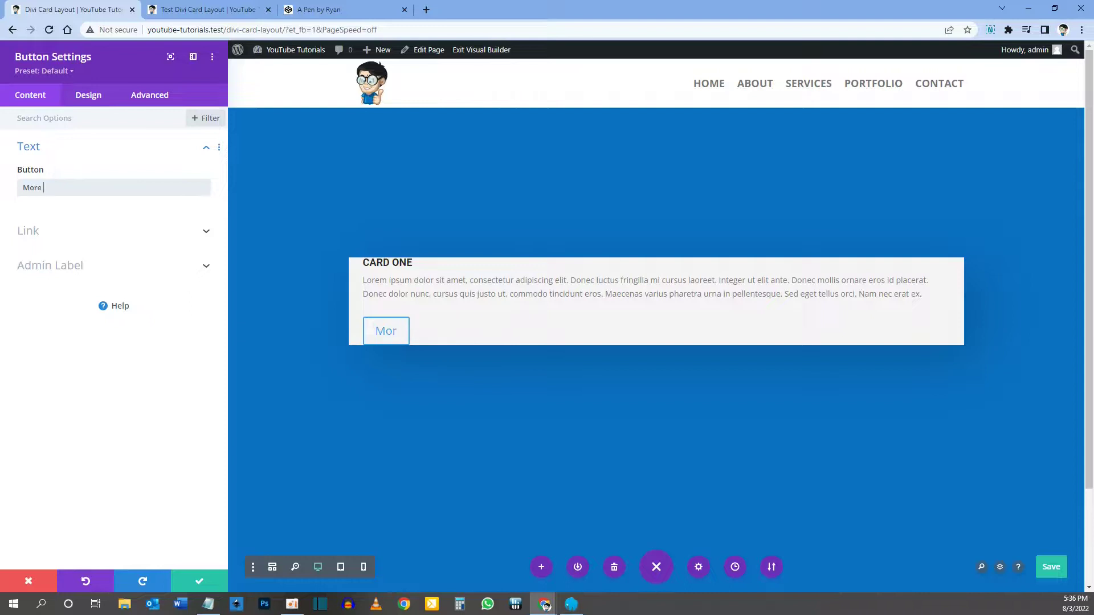
pyautogui.write('Info')
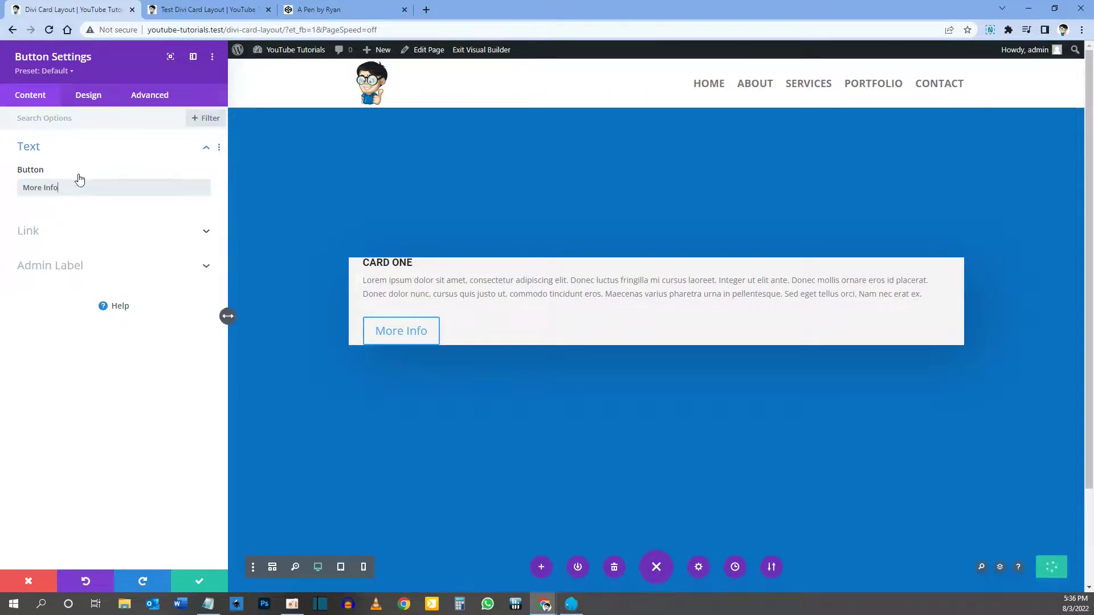
pyautogui.click(79, 231)
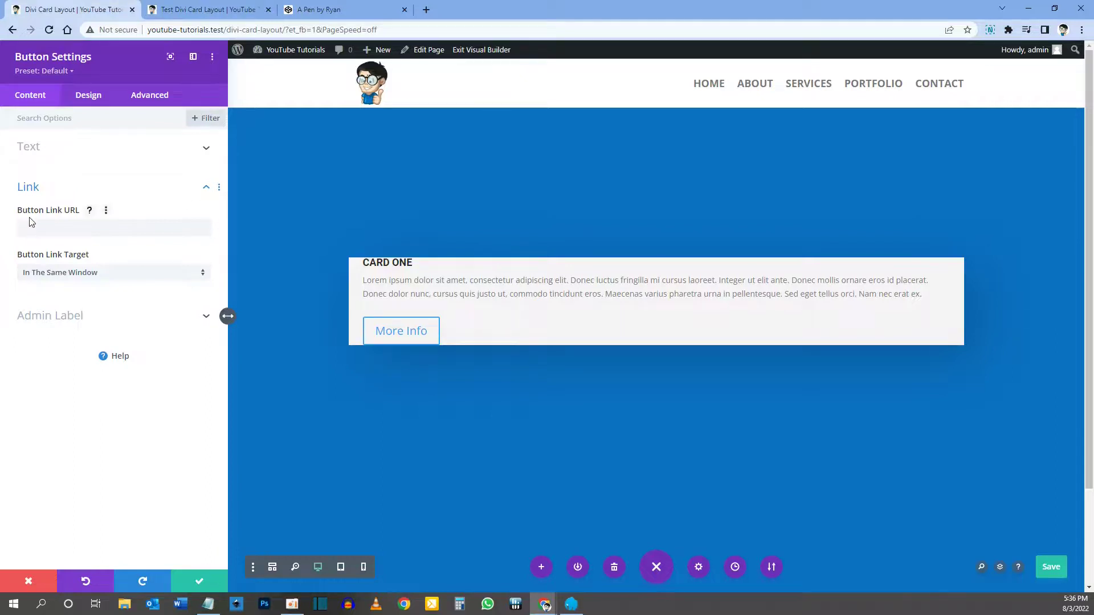
# Enable custom button styles with 16px white text on a black background
pyautogui.click(86, 103)
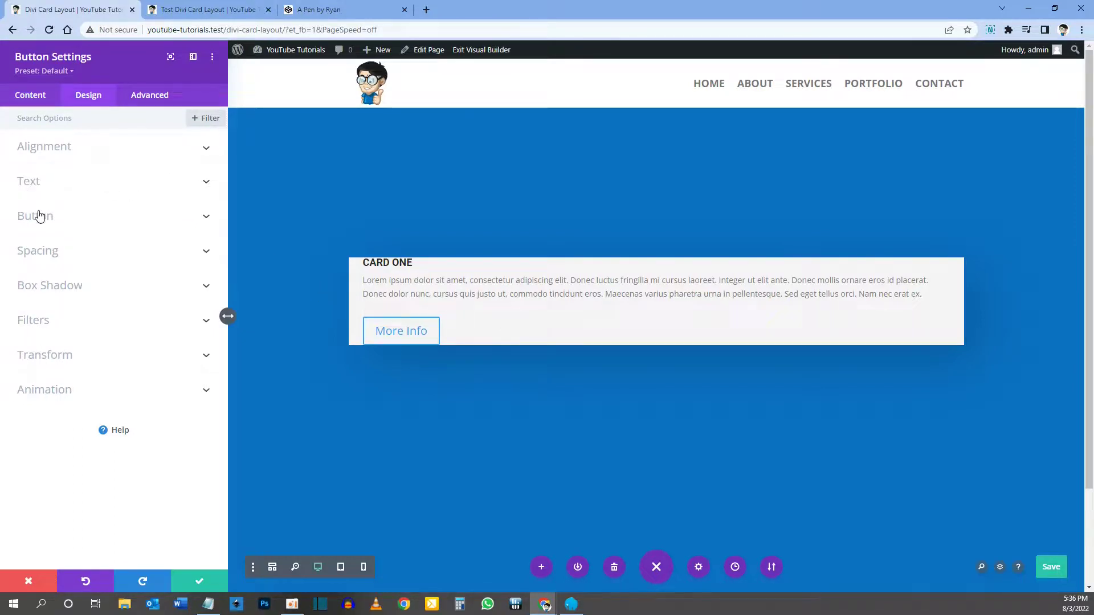
pyautogui.click(38, 217)
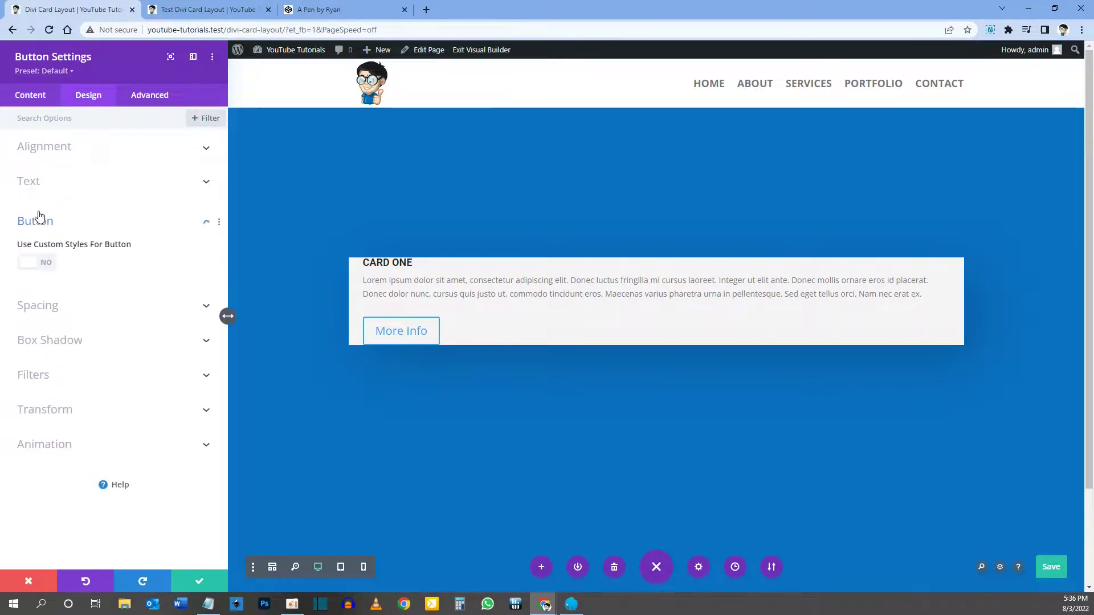
pyautogui.click(43, 270)
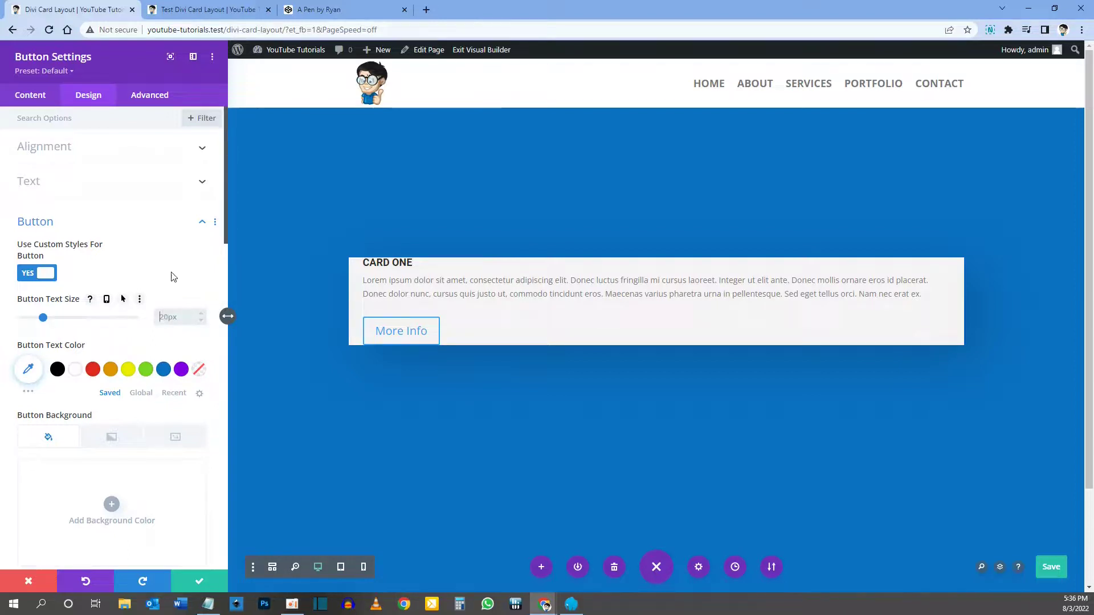
pyautogui.write('16px')
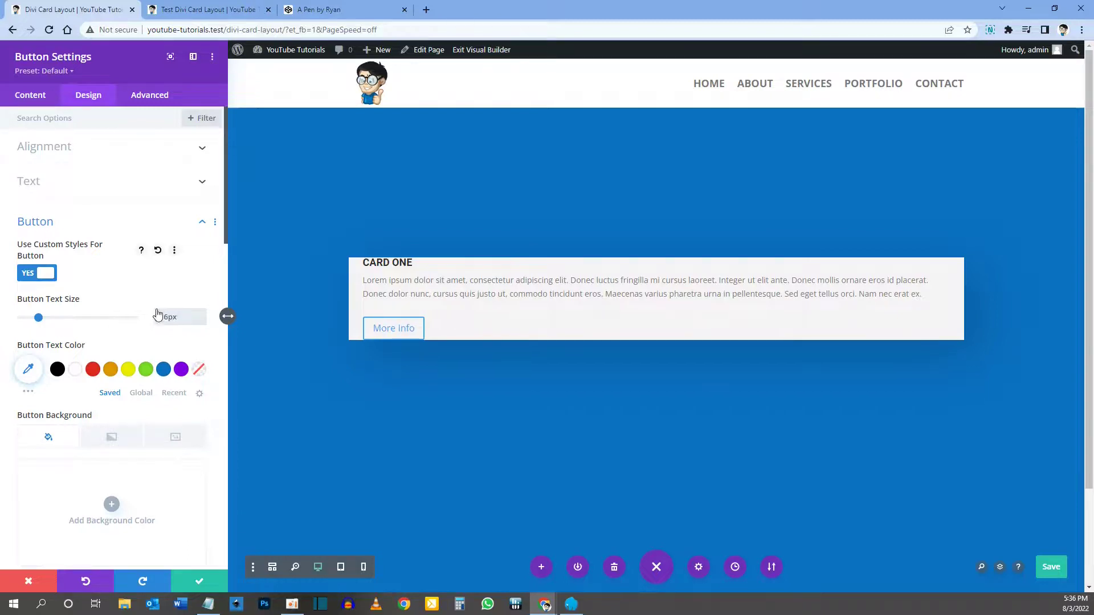
pyautogui.click(75, 375)
pyautogui.scroll(-1, 74, 376)
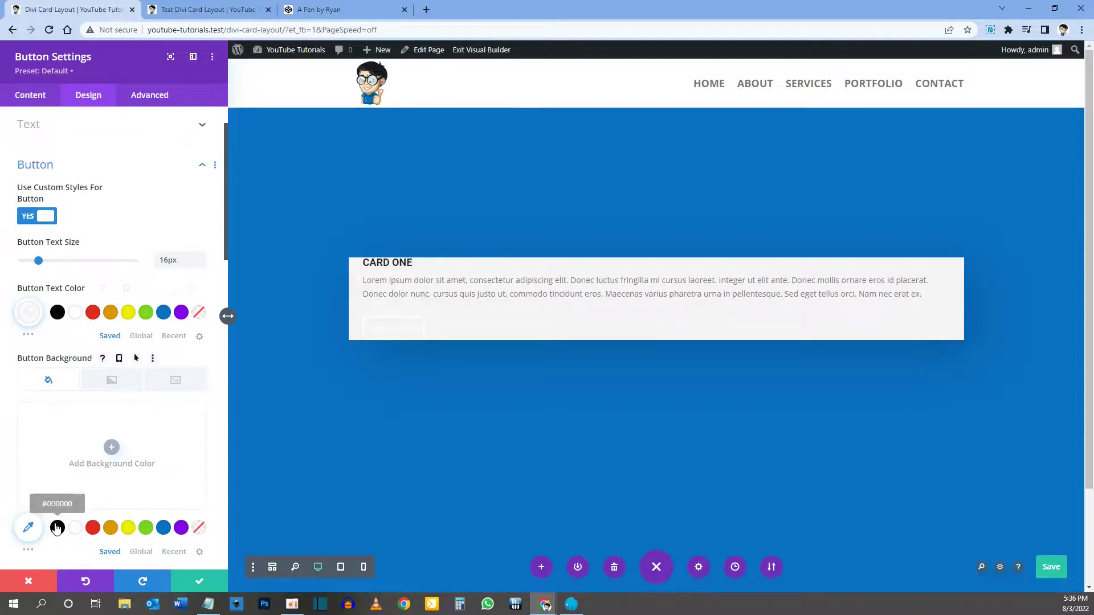
pyautogui.click(57, 527)
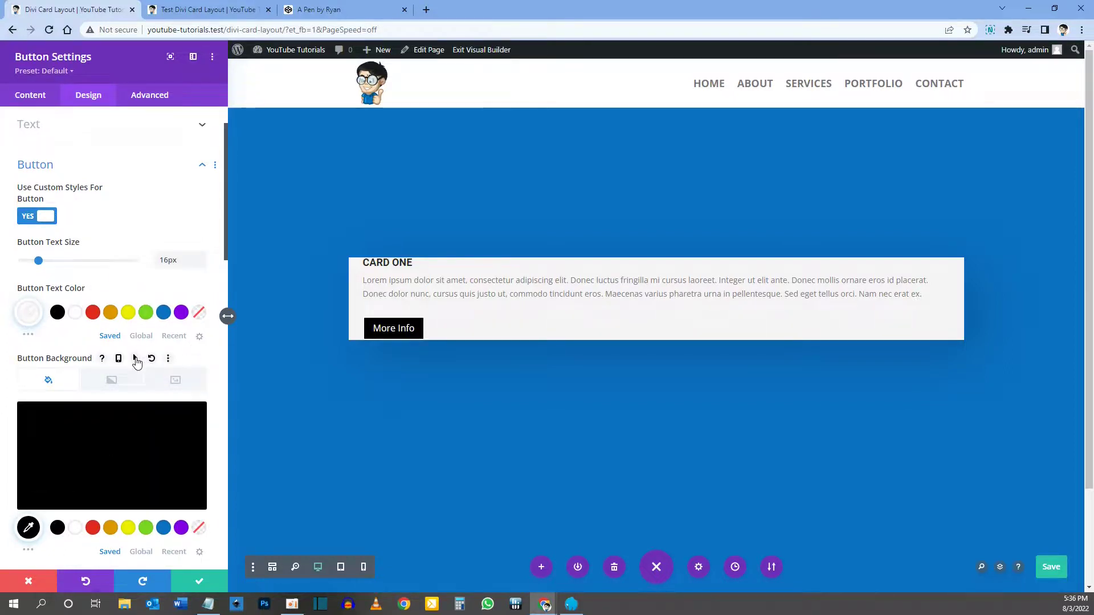
# Give the button a hover background of rgba(0,0,0,0.7)
pyautogui.click(135, 358)
pyautogui.click(94, 467)
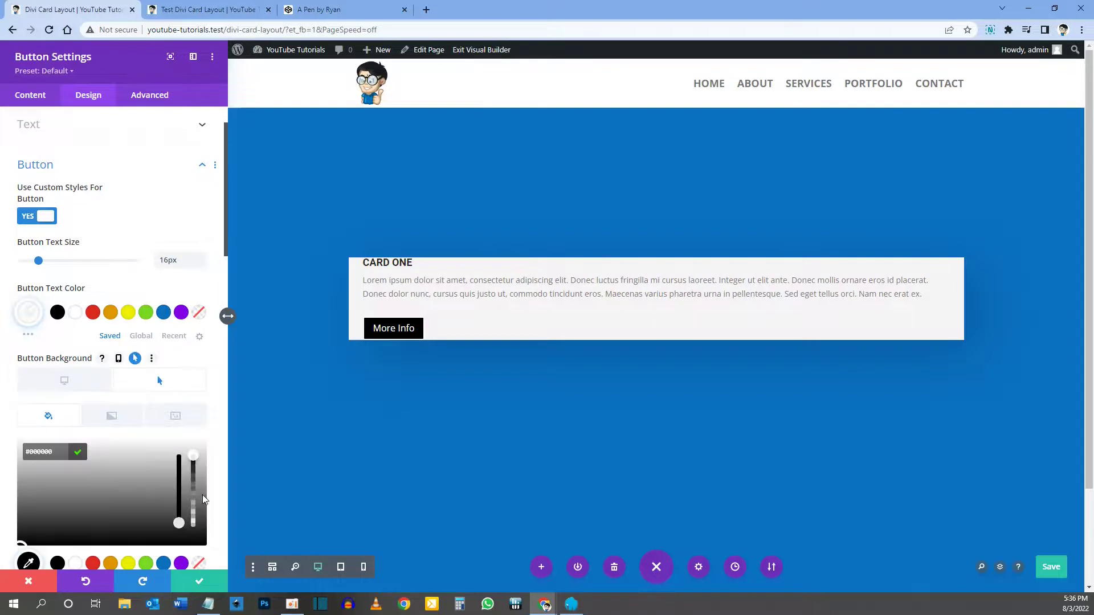
pyautogui.moveTo(195, 475); pyautogui.dragTo(193, 464)
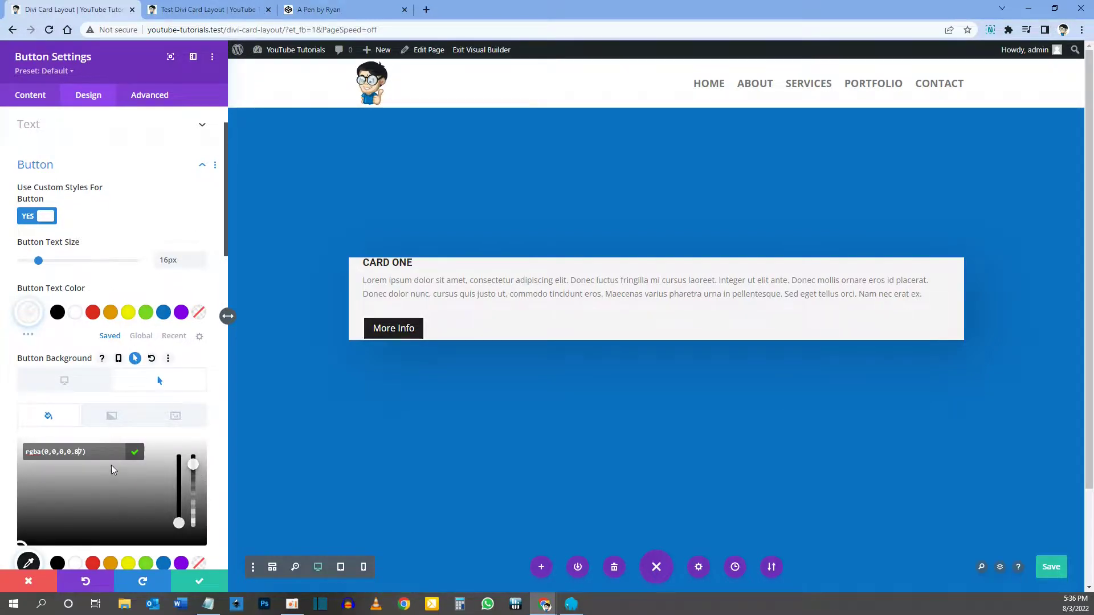
pyautogui.press('BackSpace')
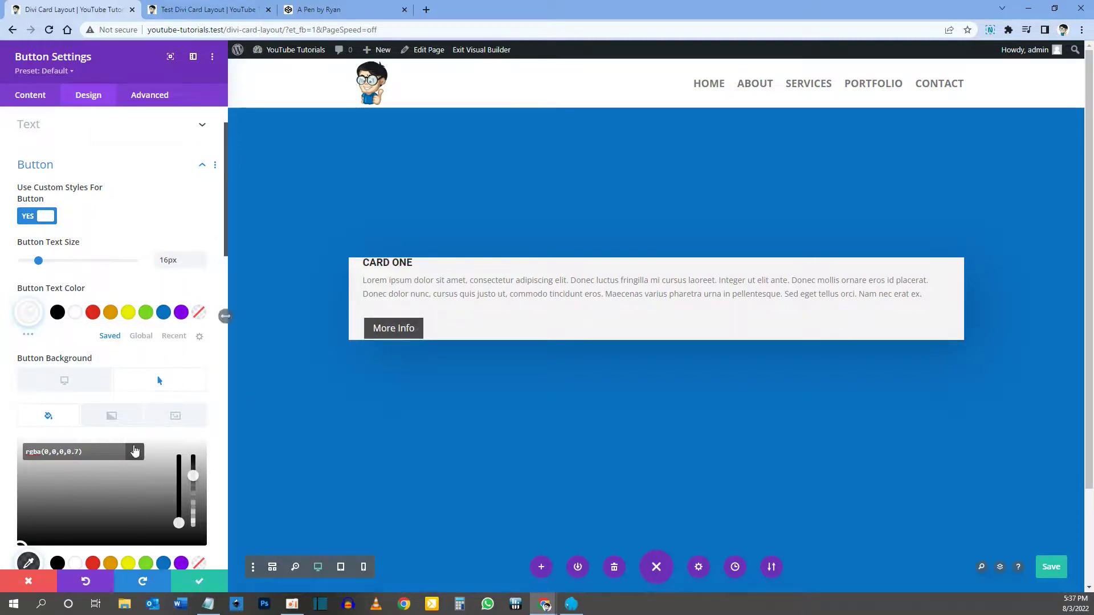
pyautogui.click(62, 383)
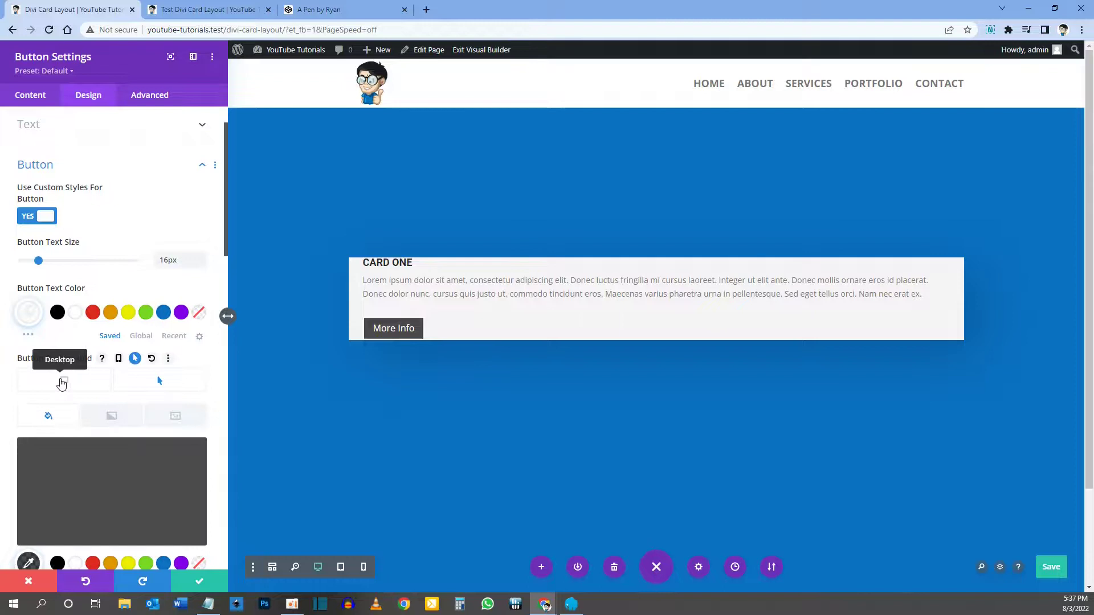
# Set the button's border width to 0px, border radius to 2em and letter spacing to 1px
pyautogui.scroll(-3, 61, 383)
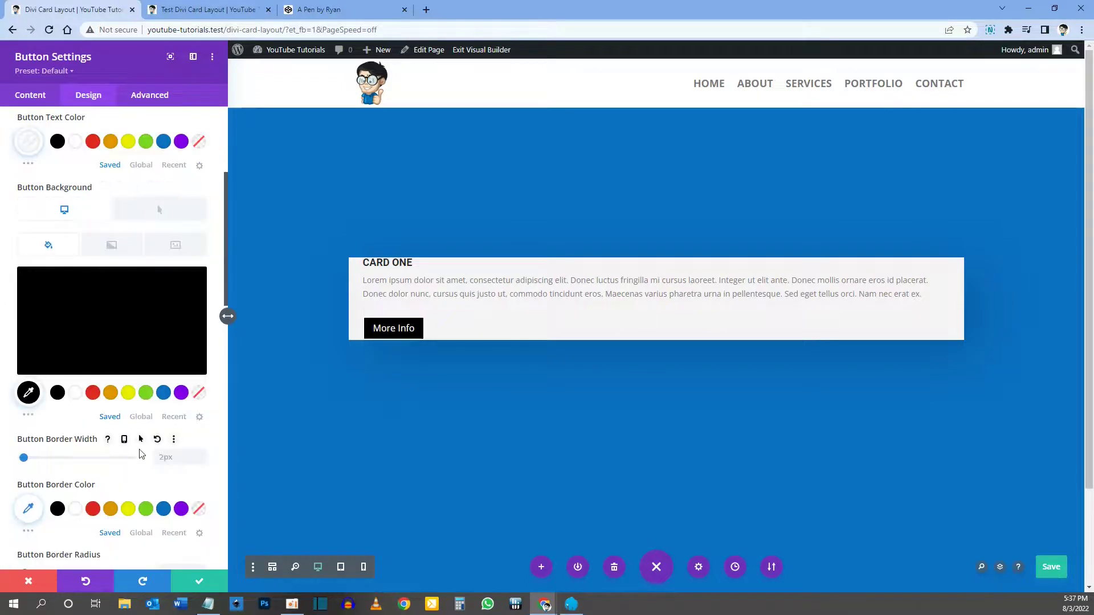
pyautogui.write('0')
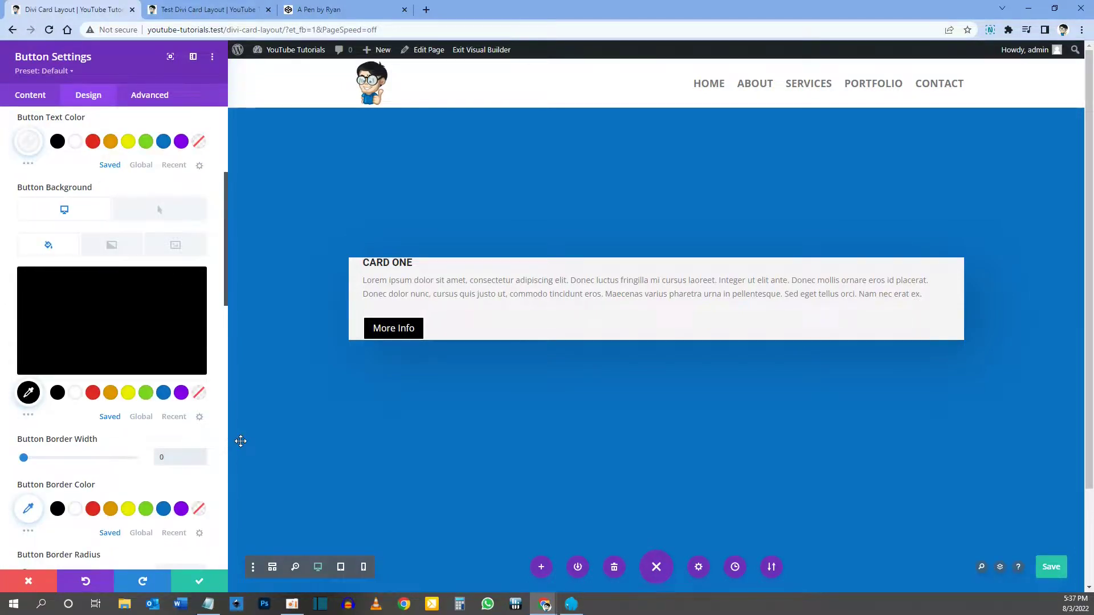
pyautogui.scroll(-2, 120, 421)
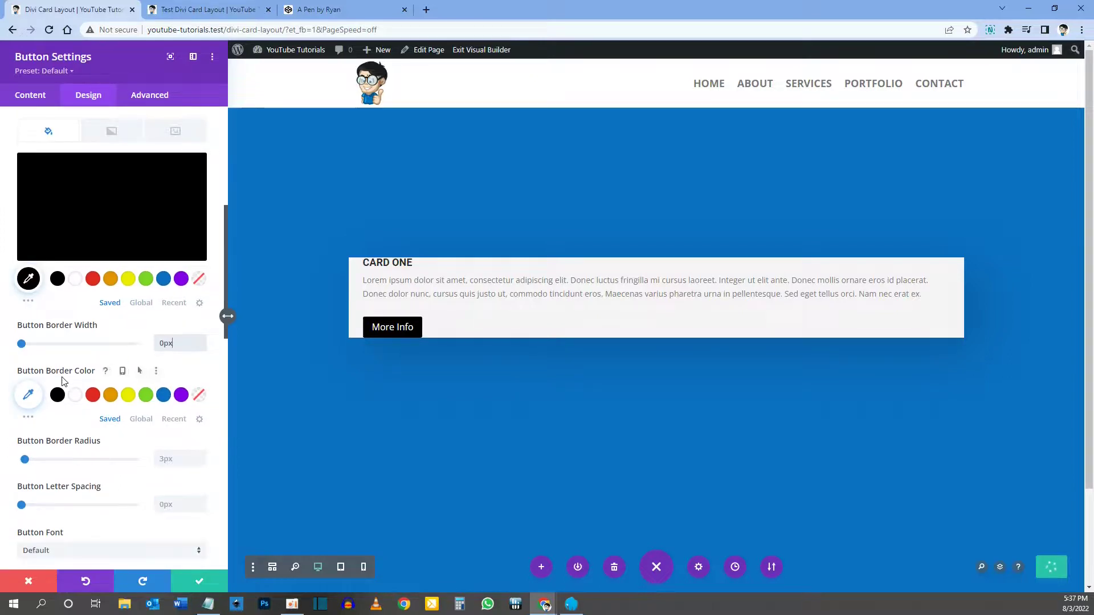
pyautogui.scroll(-1, 63, 381)
pyautogui.click(180, 401)
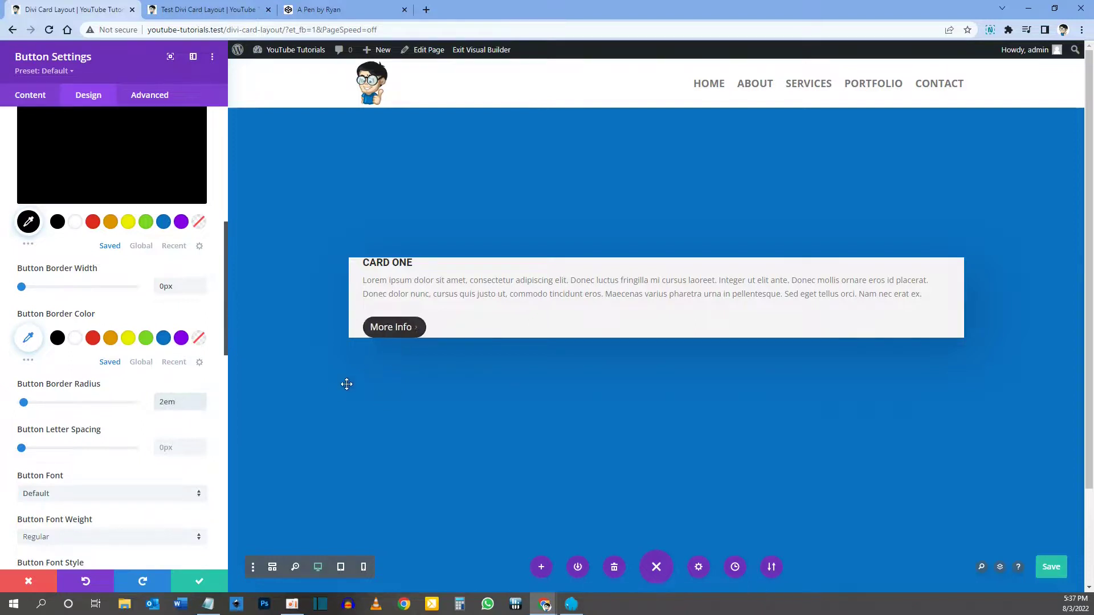
pyautogui.click(167, 453)
pyautogui.write('1')
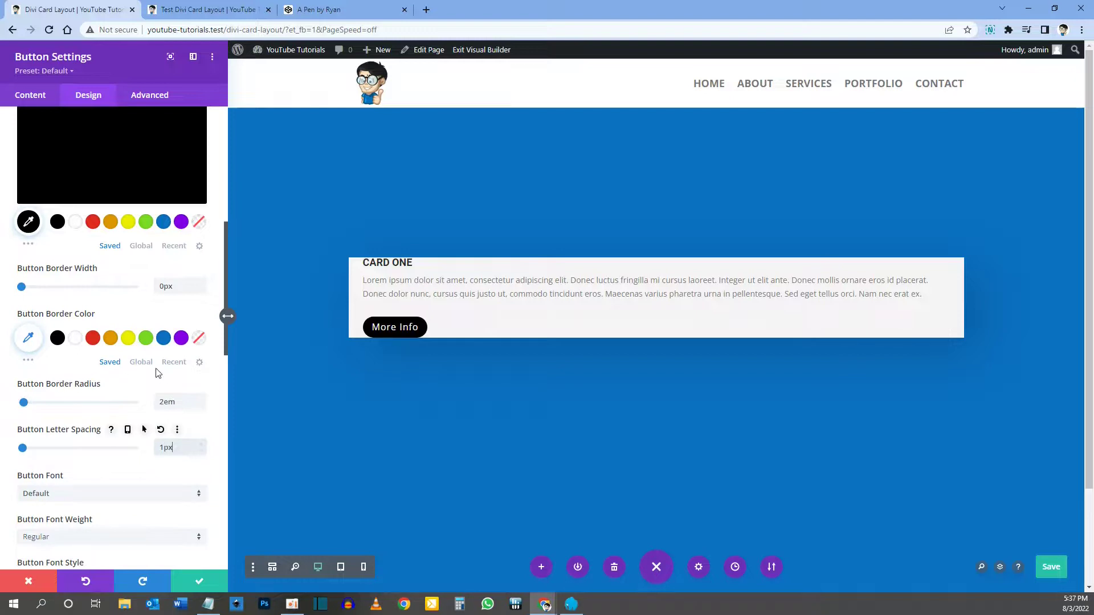
# Keep Regular font weight, make the button text uppercase and turn off the button icon
pyautogui.scroll(-2, 127, 372)
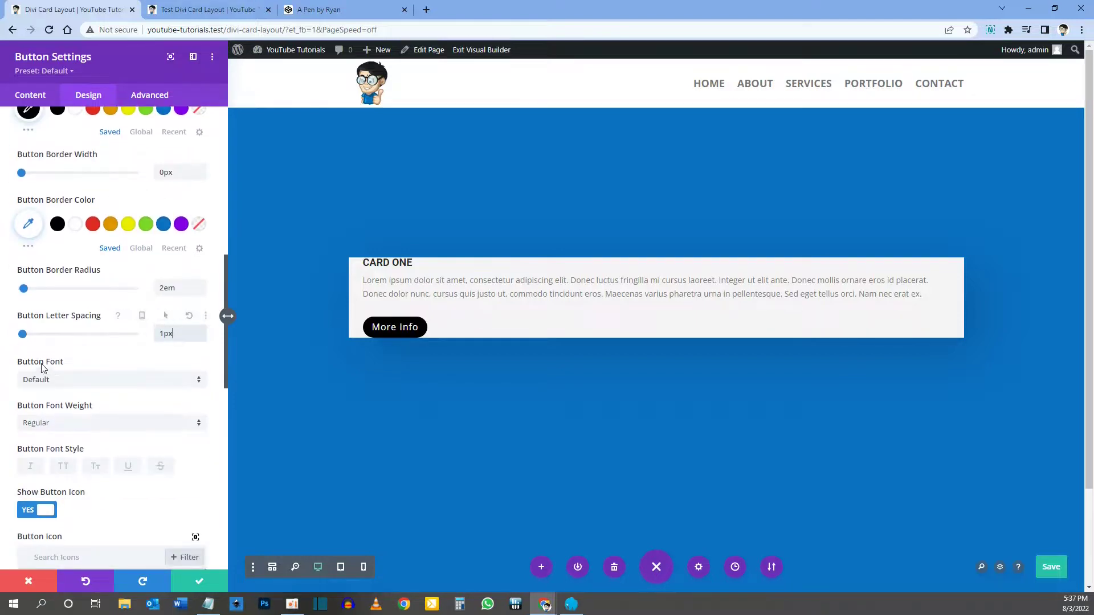
pyautogui.scroll(-1, 56, 361)
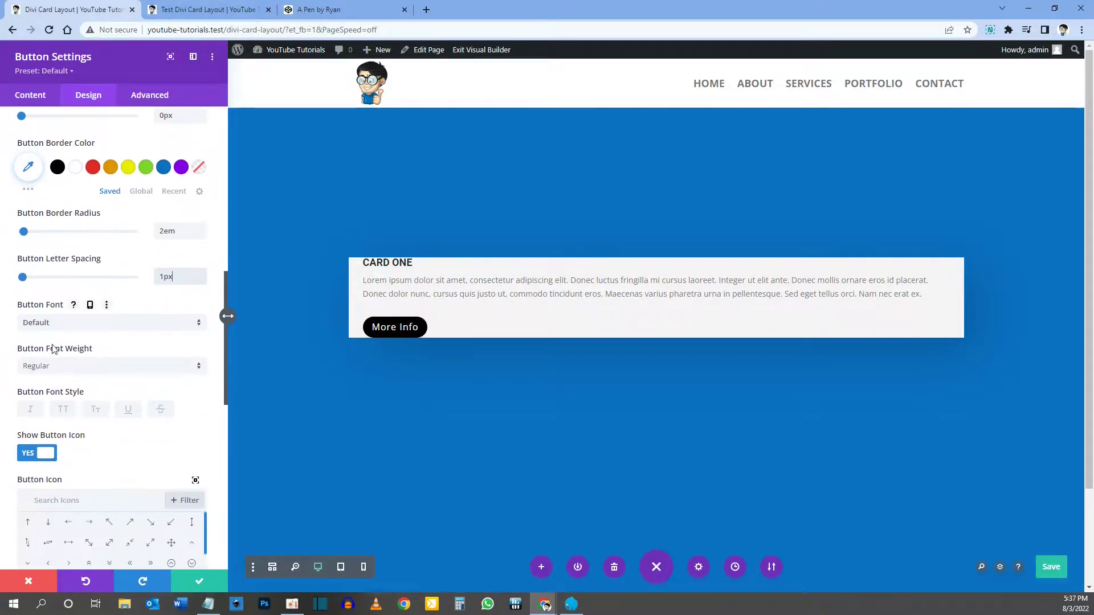
pyautogui.click(64, 369)
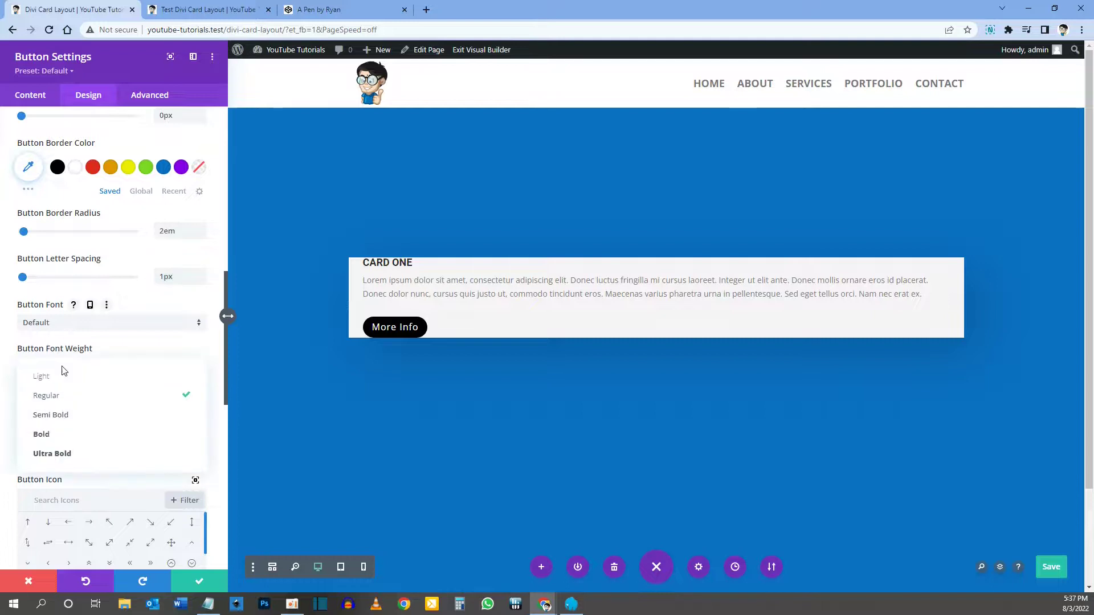
pyautogui.click(112, 354)
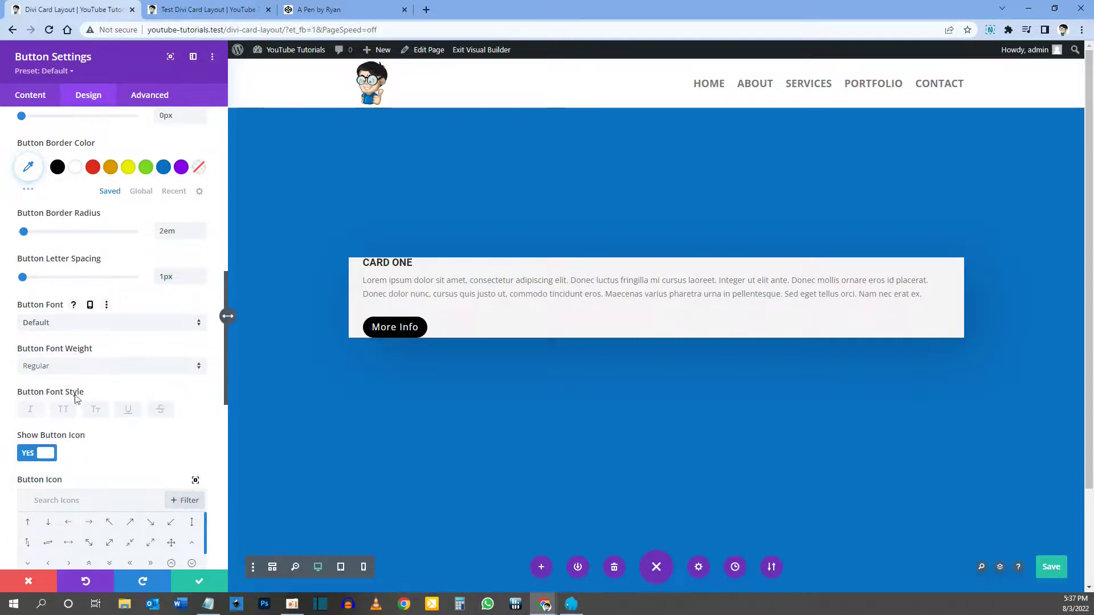
pyautogui.click(63, 410)
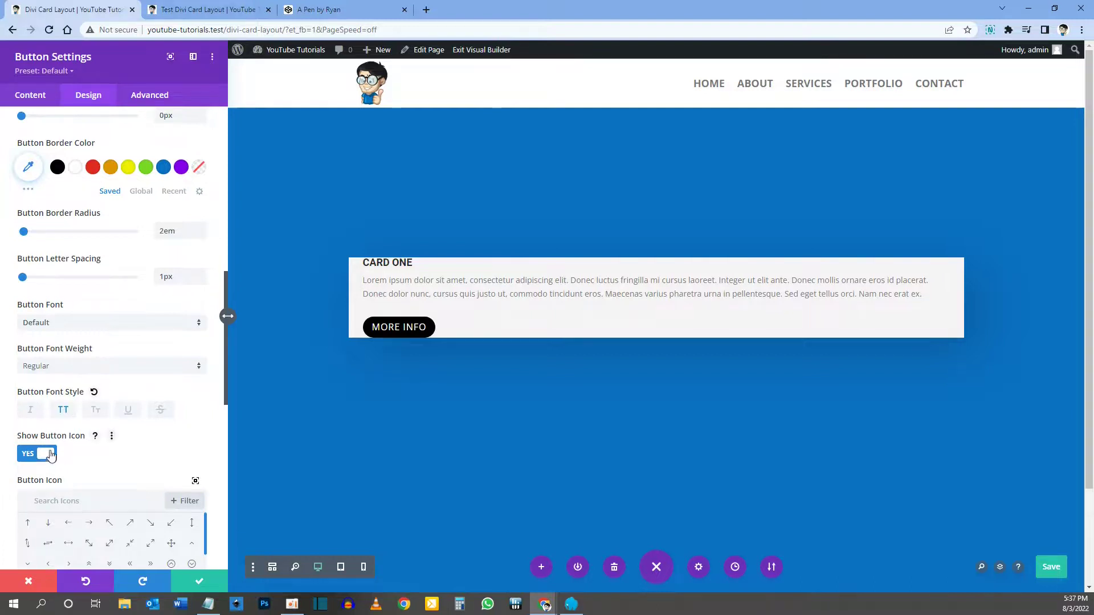
pyautogui.click(50, 454)
pyautogui.scroll(-4, 34, 380)
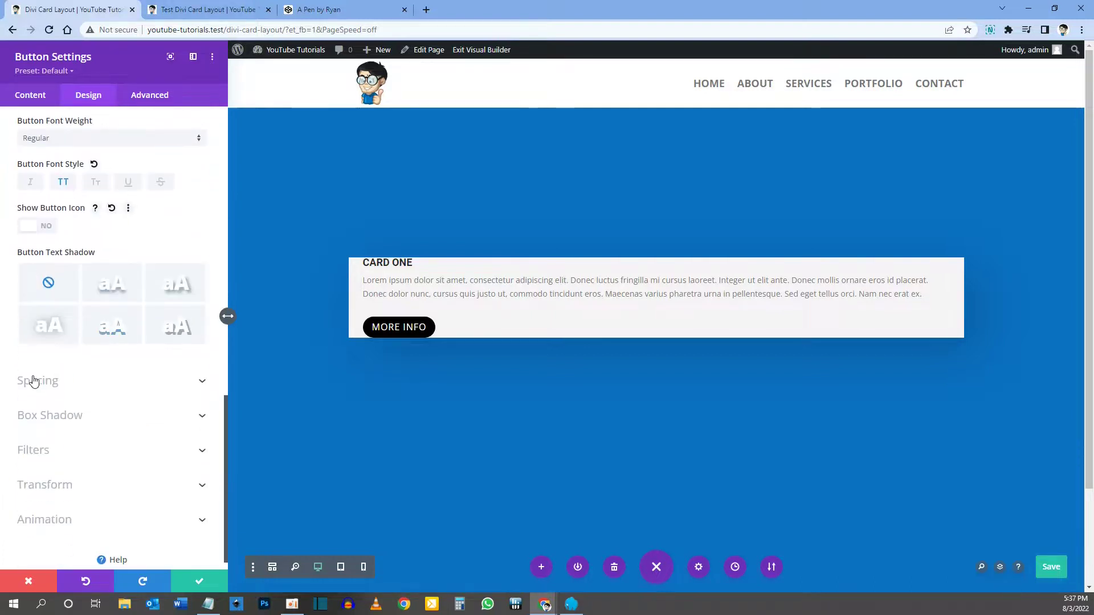
pyautogui.click(33, 381)
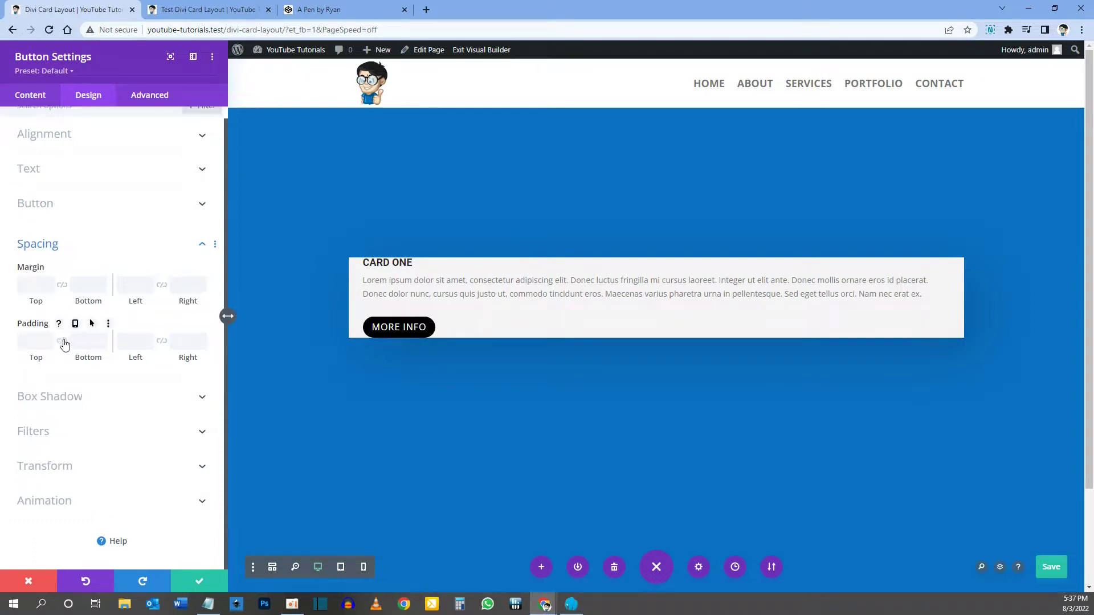
# Pad the button 0.5em top and bottom and 2.5em left and right, then save its settings
pyautogui.click(33, 342)
pyautogui.write('0.5')
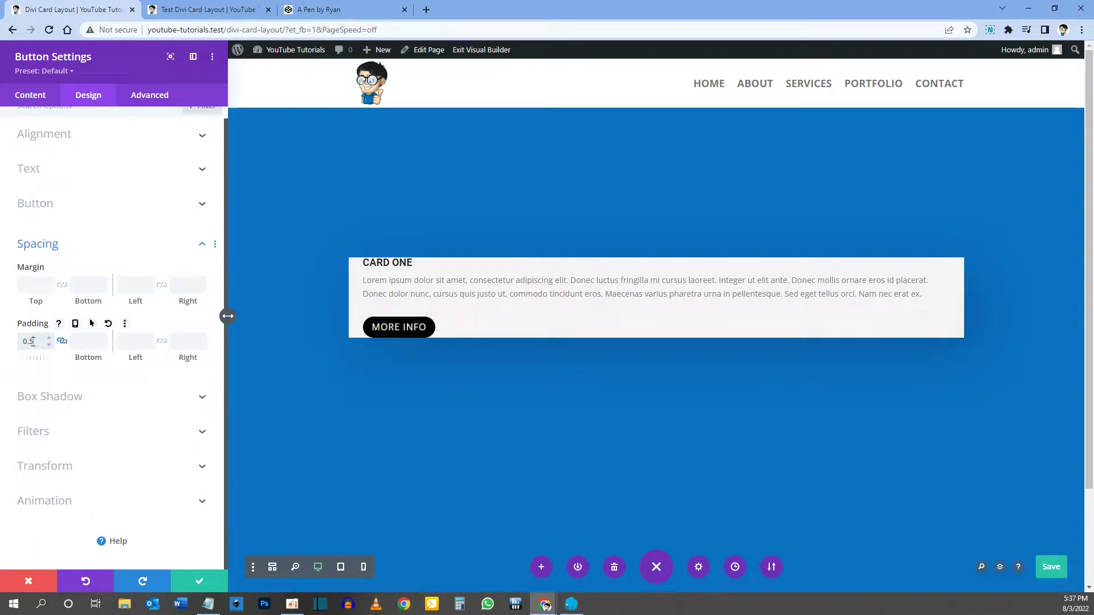
pyautogui.write('em')
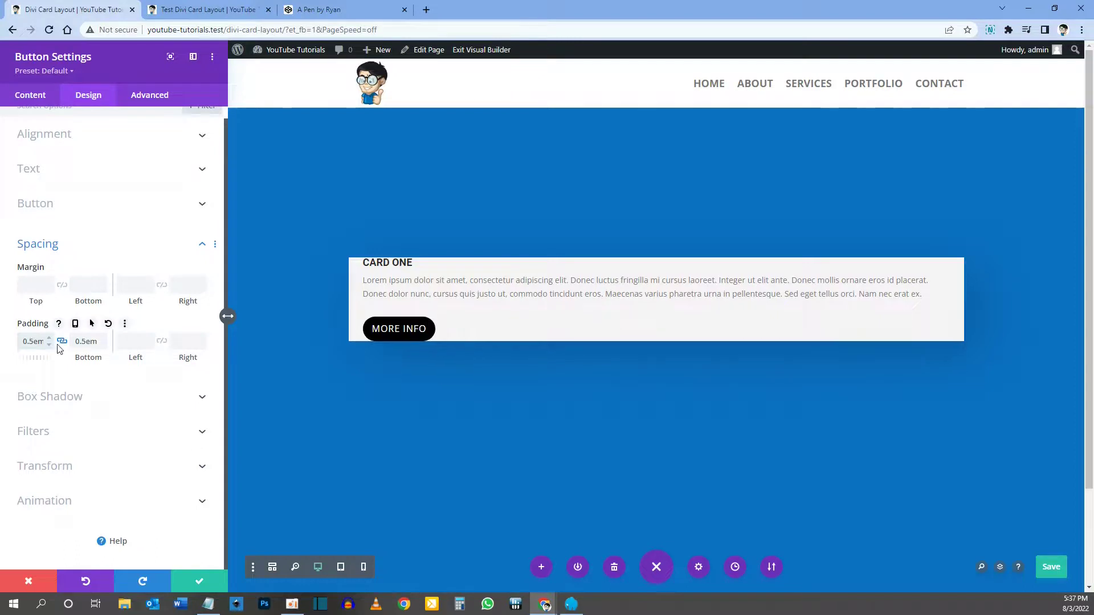
pyautogui.click(133, 341)
pyautogui.write('2.5em')
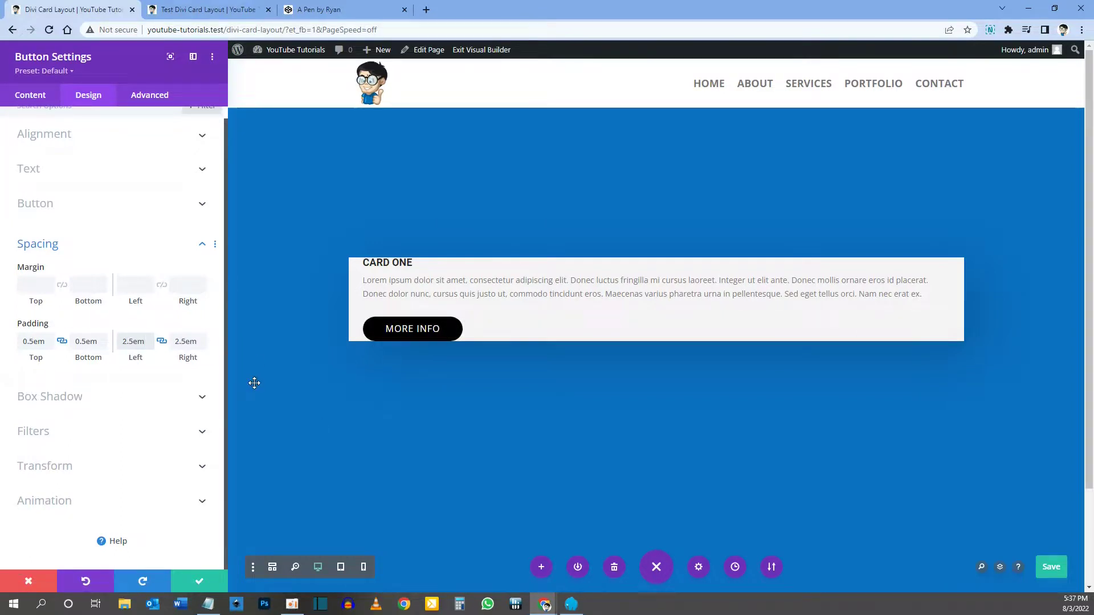
pyautogui.click(201, 581)
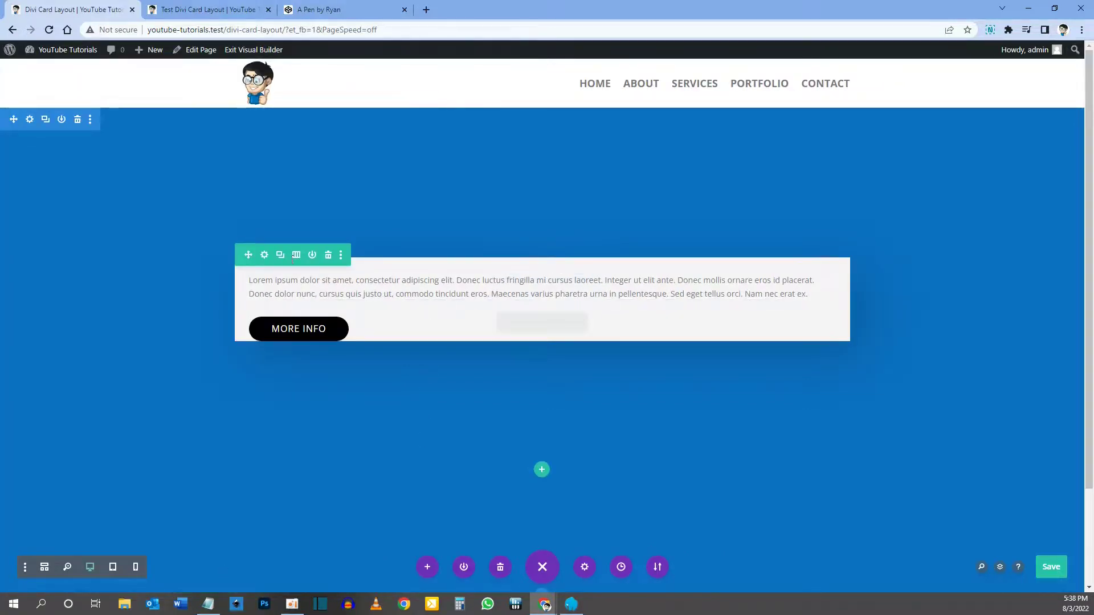
# Duplicate the card column twice in the row settings to get three cards, then save
pyautogui.click(265, 256)
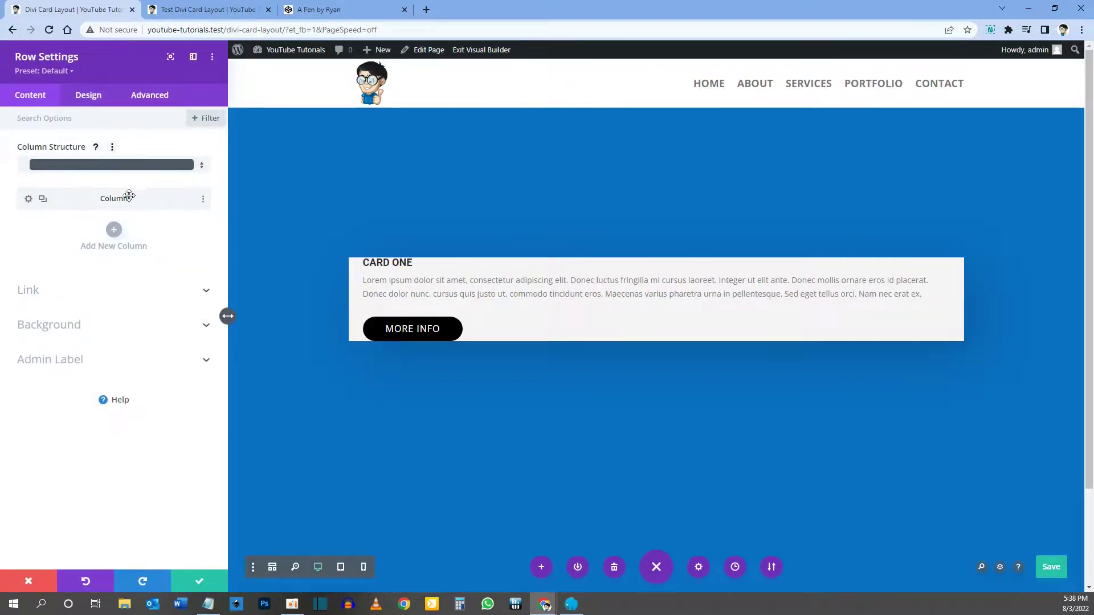
pyautogui.click(45, 201)
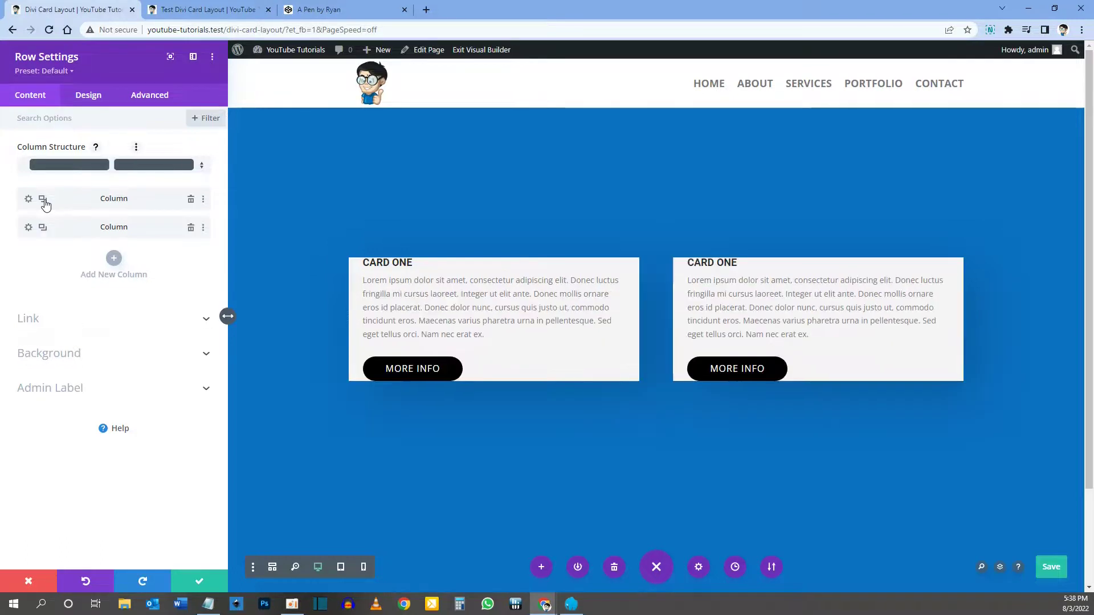
pyautogui.click(44, 201)
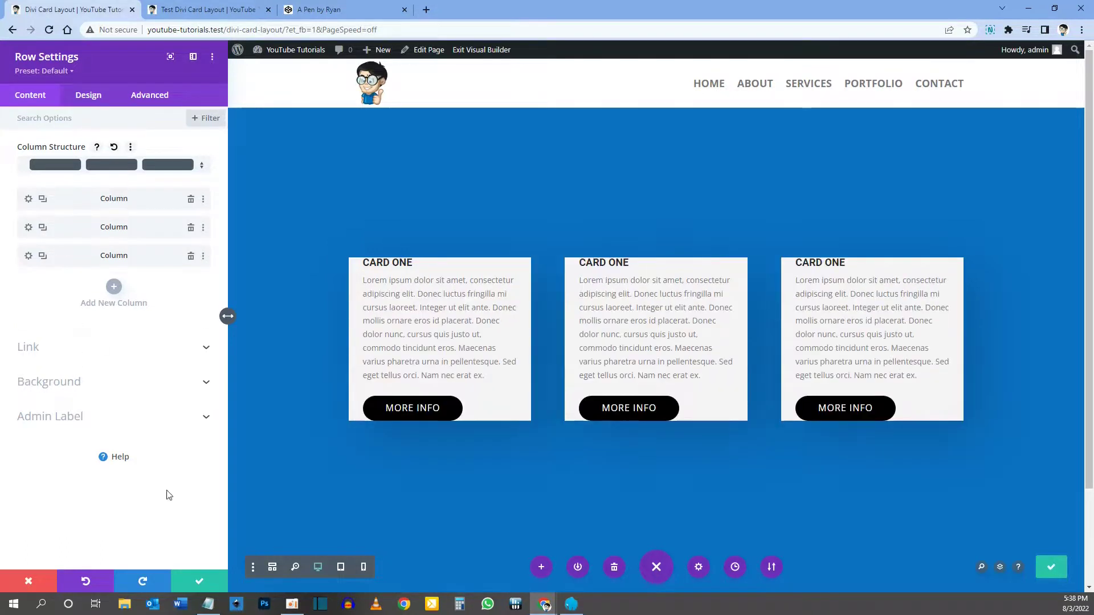
pyautogui.click(203, 580)
# Change the middle card's heading from One to Two and save the module
pyautogui.moveTo(522, 290)
pyautogui.click(522, 288)
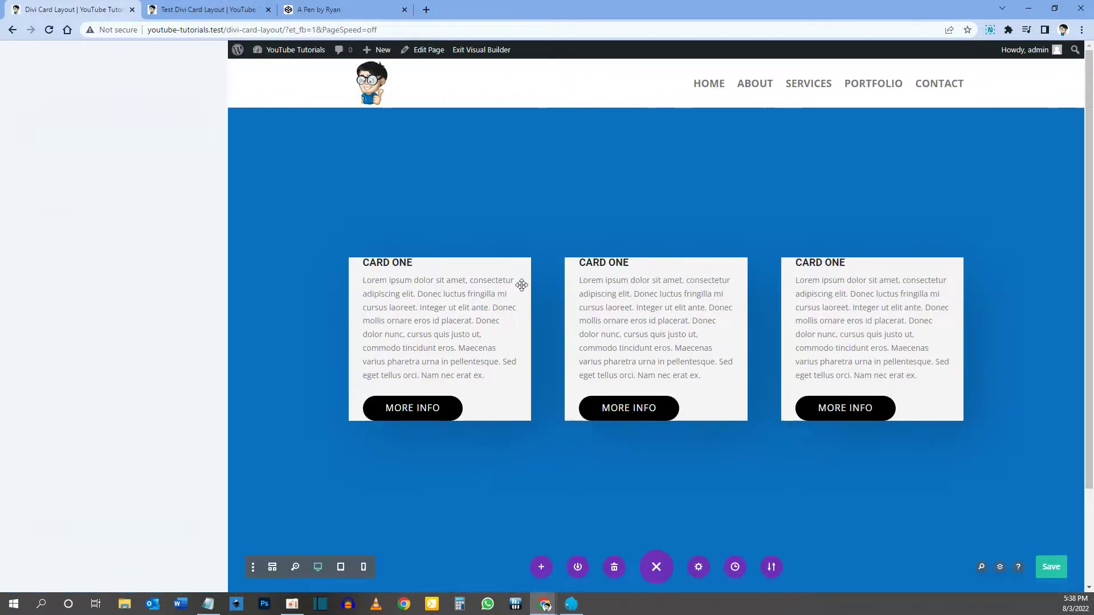
pyautogui.doubleClick(52, 271)
pyautogui.write('Two')
pyautogui.click(200, 581)
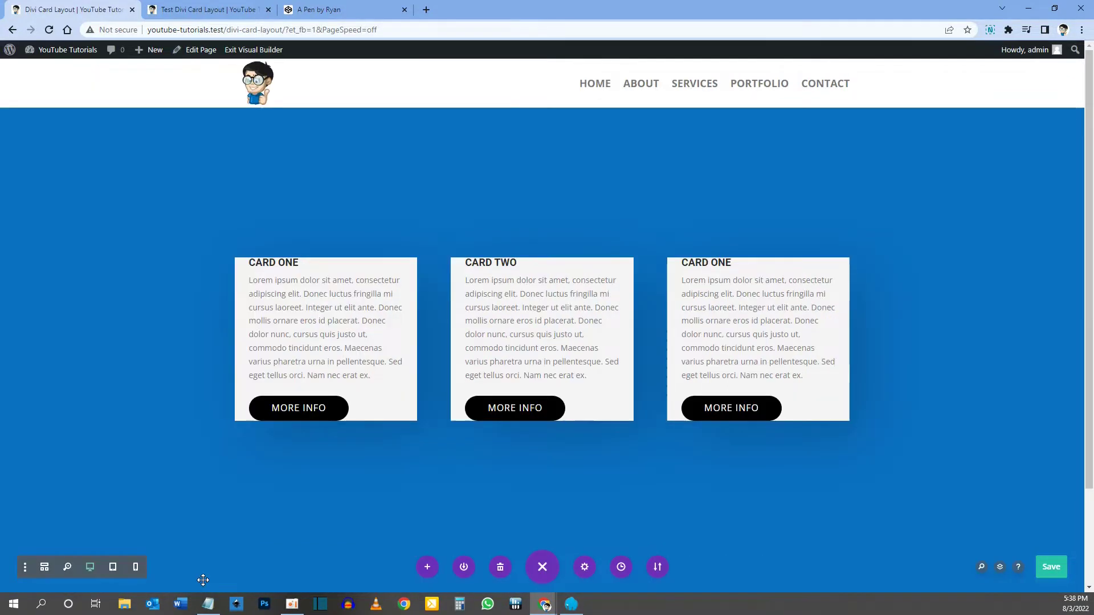
# Change the third card's heading from One to Three and close its settings
pyautogui.moveTo(732, 268)
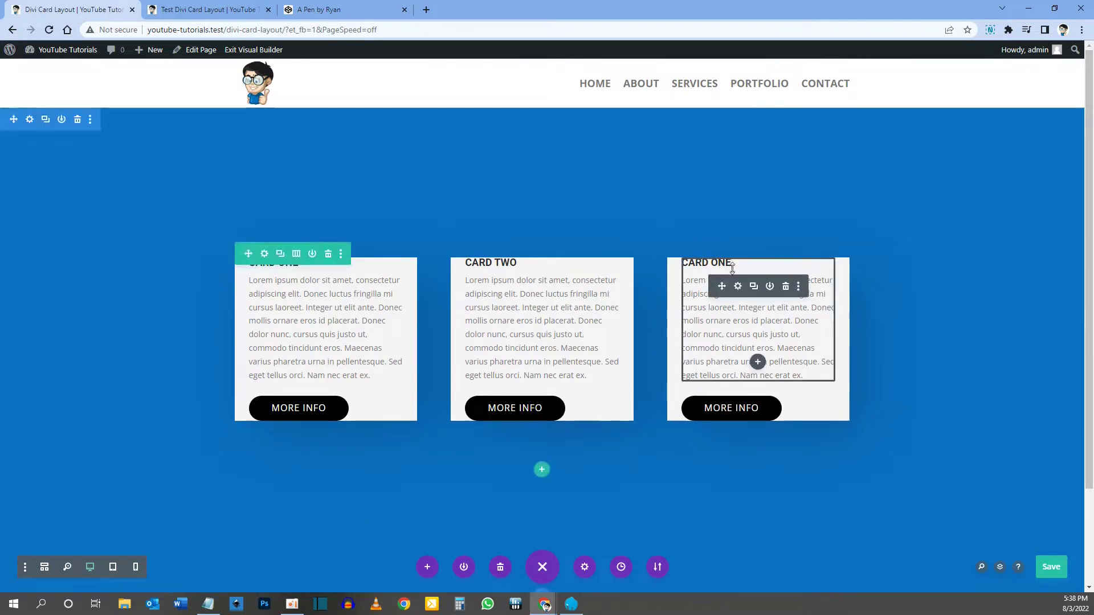
pyautogui.click(738, 286)
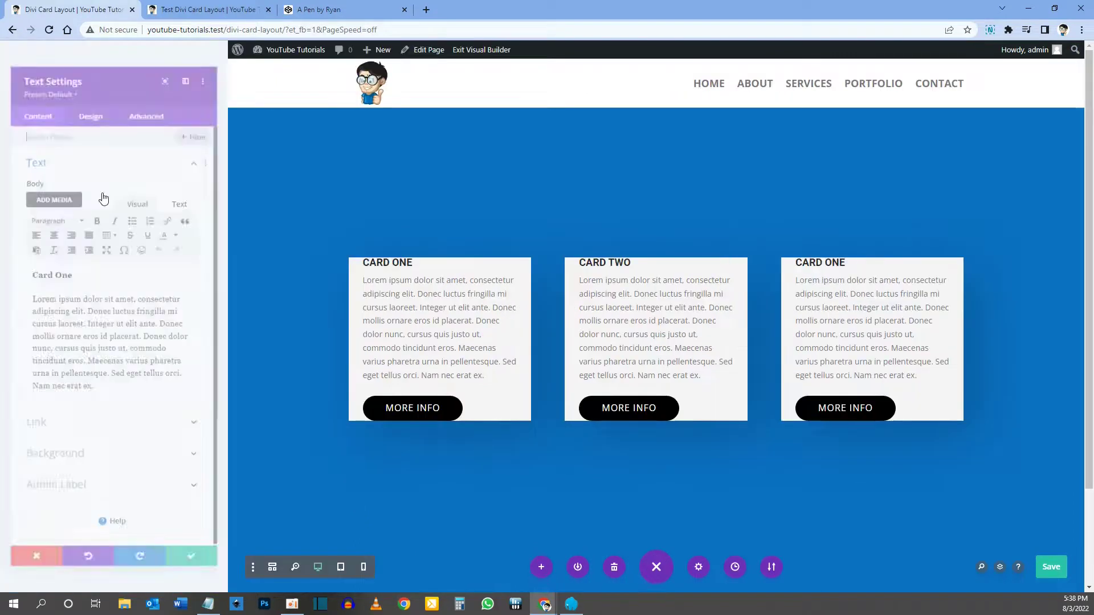
pyautogui.doubleClick(69, 272)
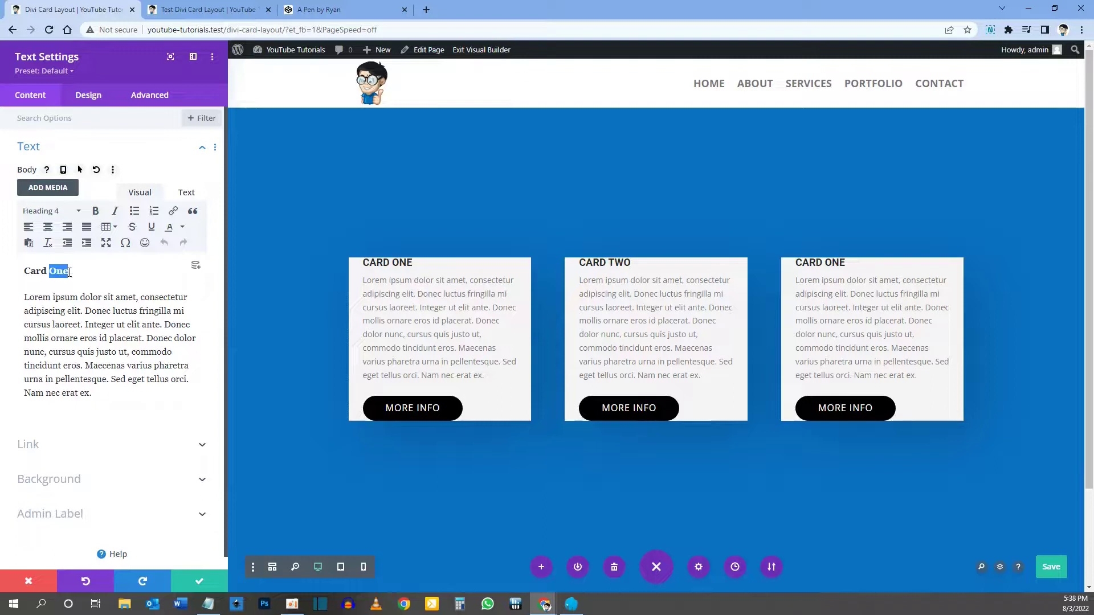
pyautogui.write('Three')
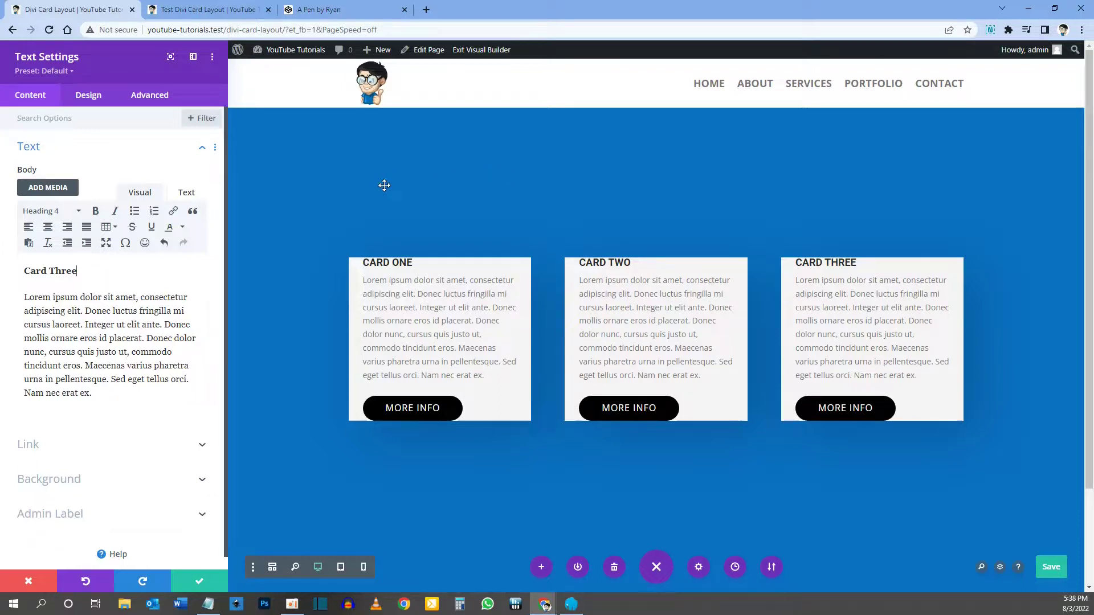
pyautogui.moveTo(232, 233); pyautogui.dragTo(204, 577)
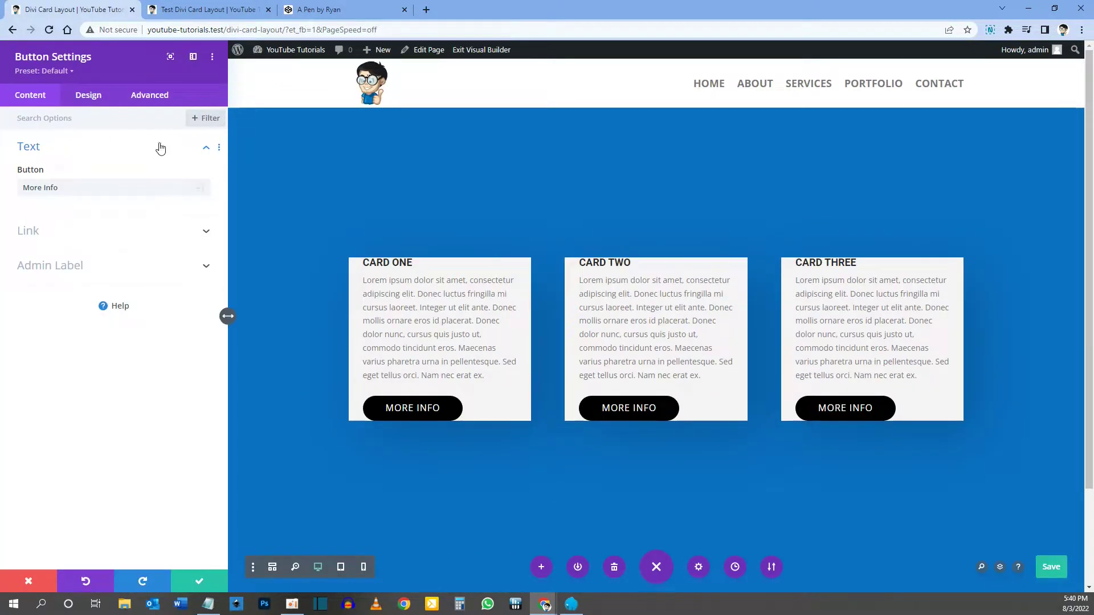
# Give the More Info button CSS ID dg-content-1 and CSS class btn-content
pyautogui.click(147, 107)
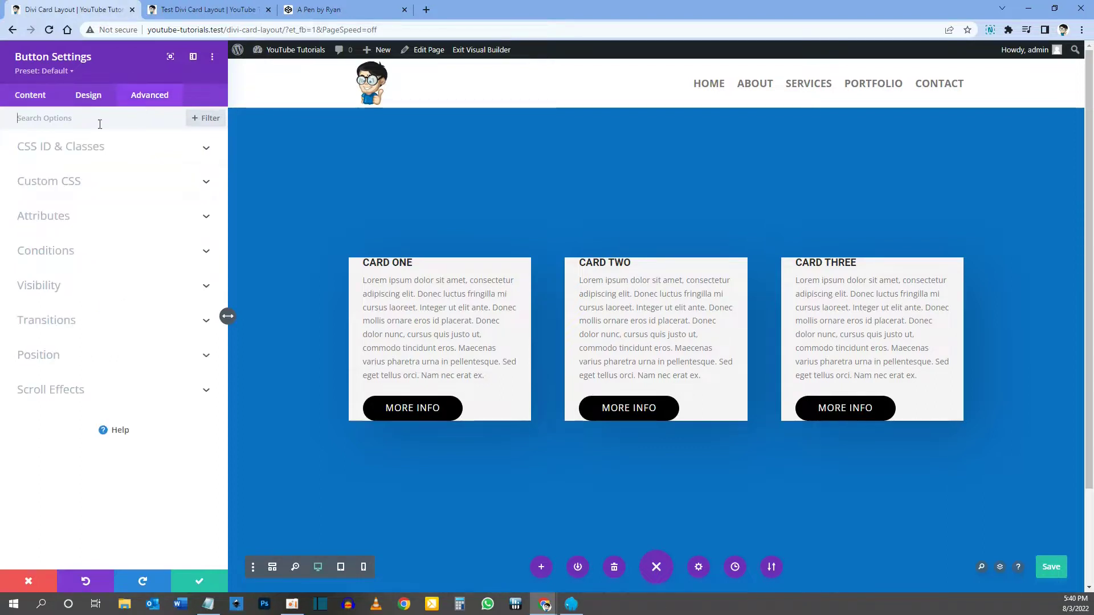
pyautogui.click(79, 149)
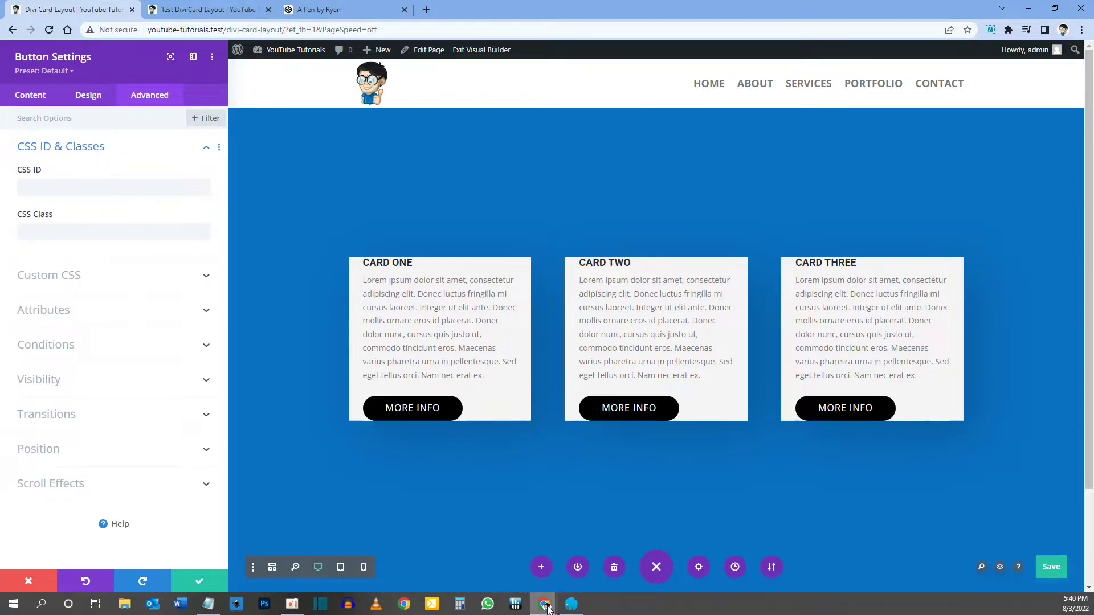
pyautogui.click(37, 186)
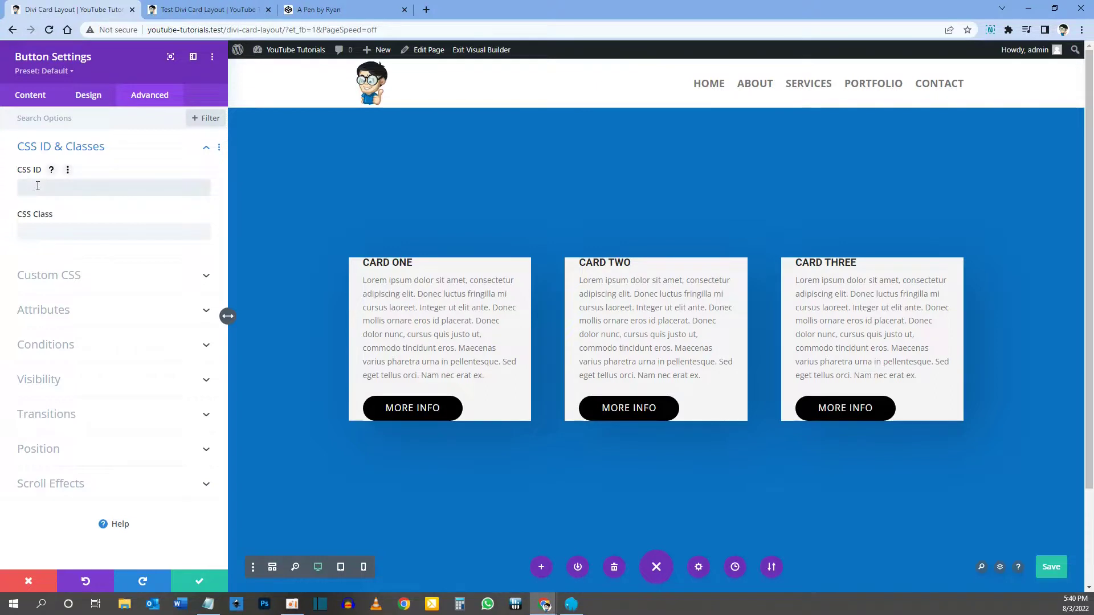
pyautogui.write('dg-content-1')
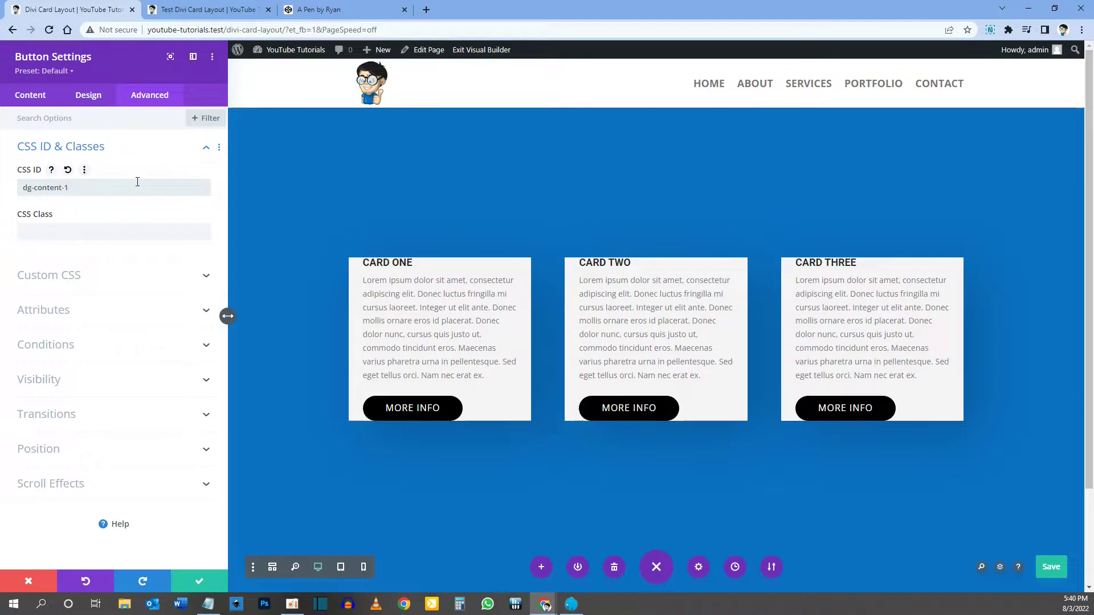
pyautogui.click(47, 232)
pyautogui.write('btn-content')
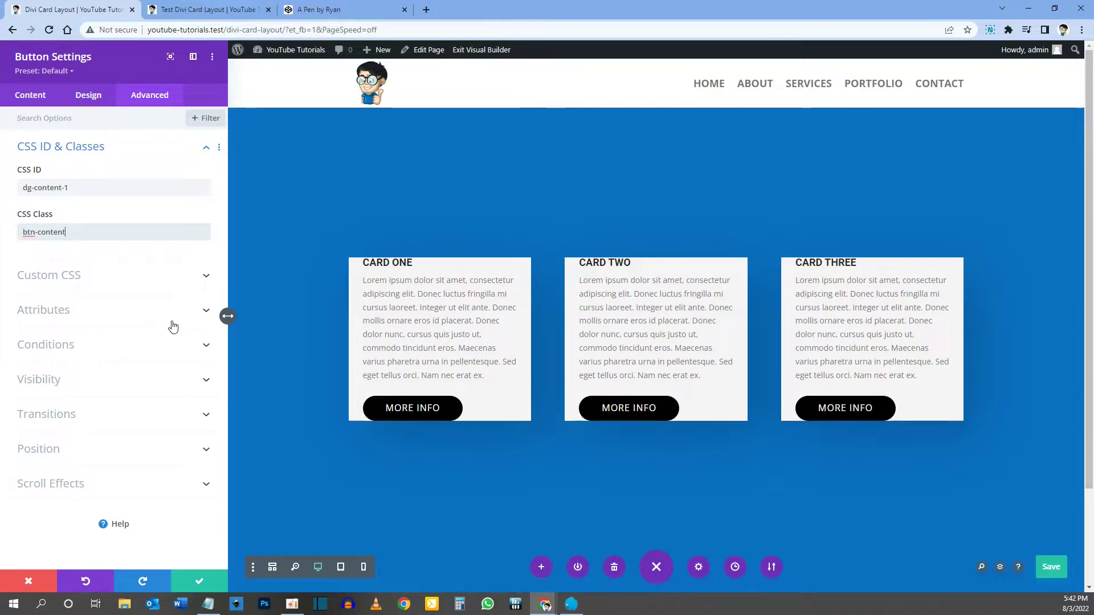
# Save the page and close the button settings
pyautogui.hotkey('ctrl', 's')
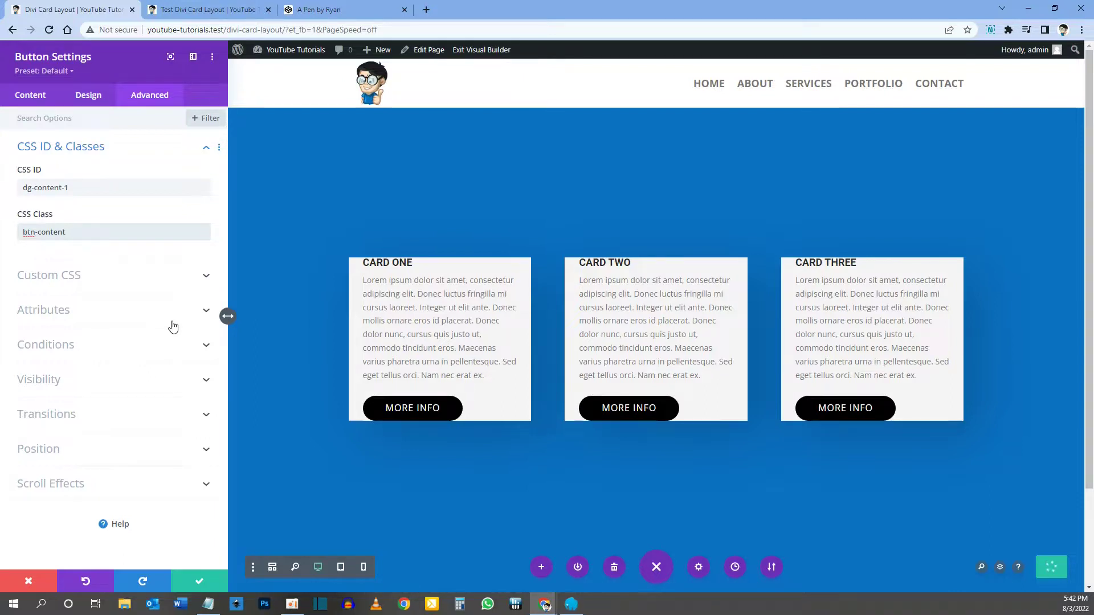
pyautogui.click(201, 581)
pyautogui.moveTo(325, 361)
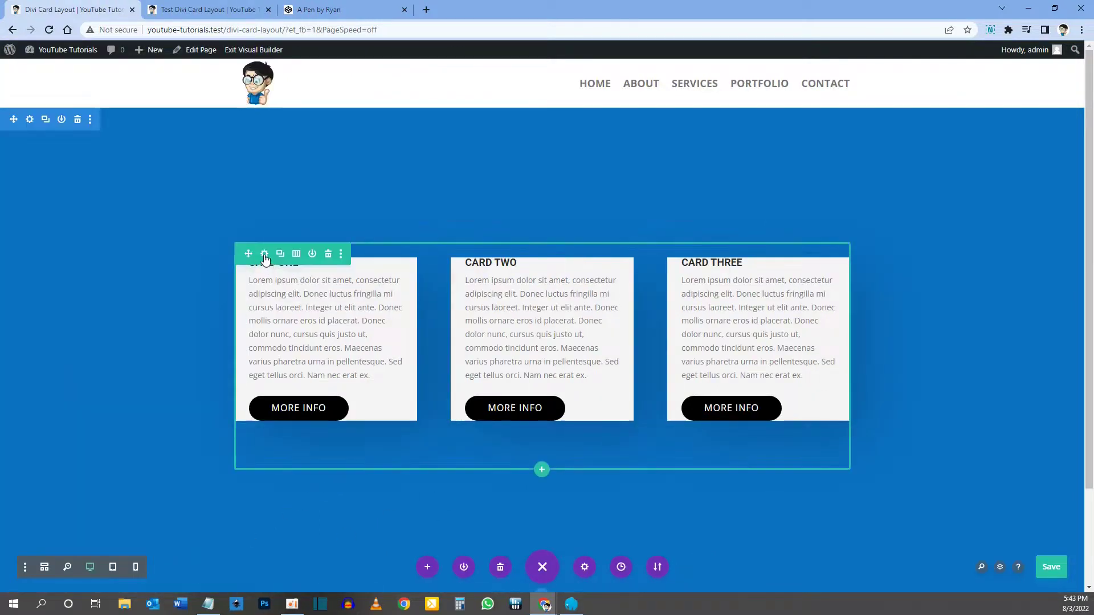
# Set the card row's Z Index to -1 under Advanced > Position
pyautogui.click(264, 255)
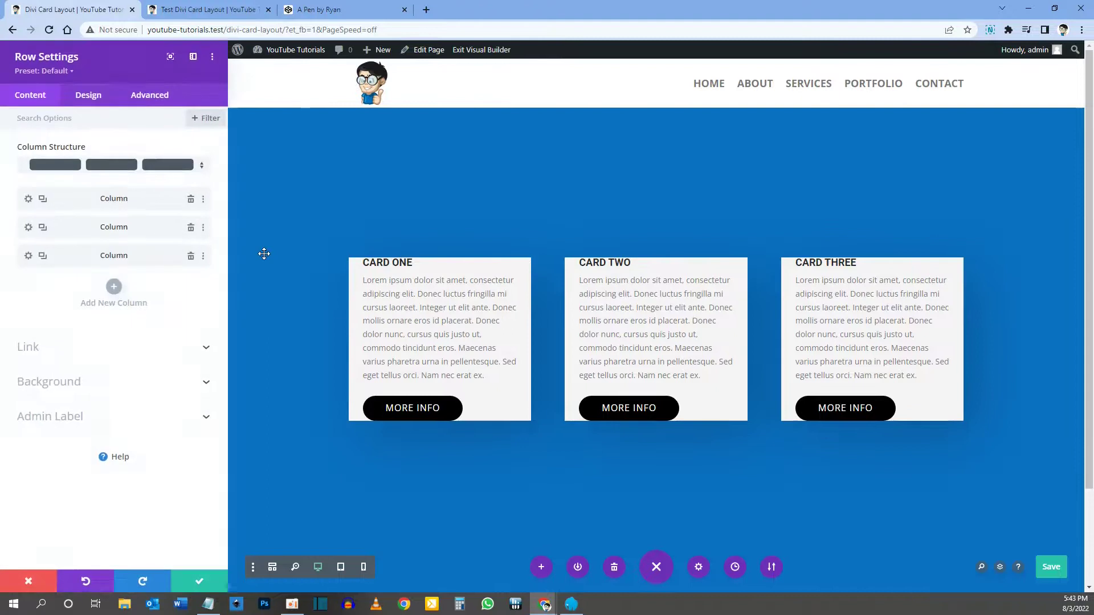
pyautogui.click(149, 97)
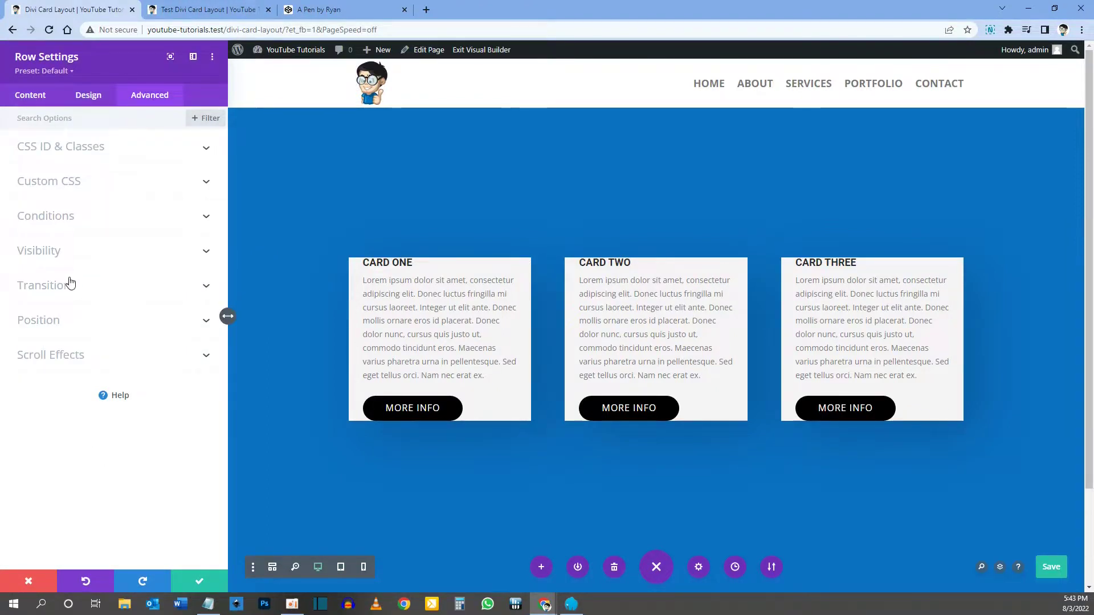
pyautogui.click(53, 326)
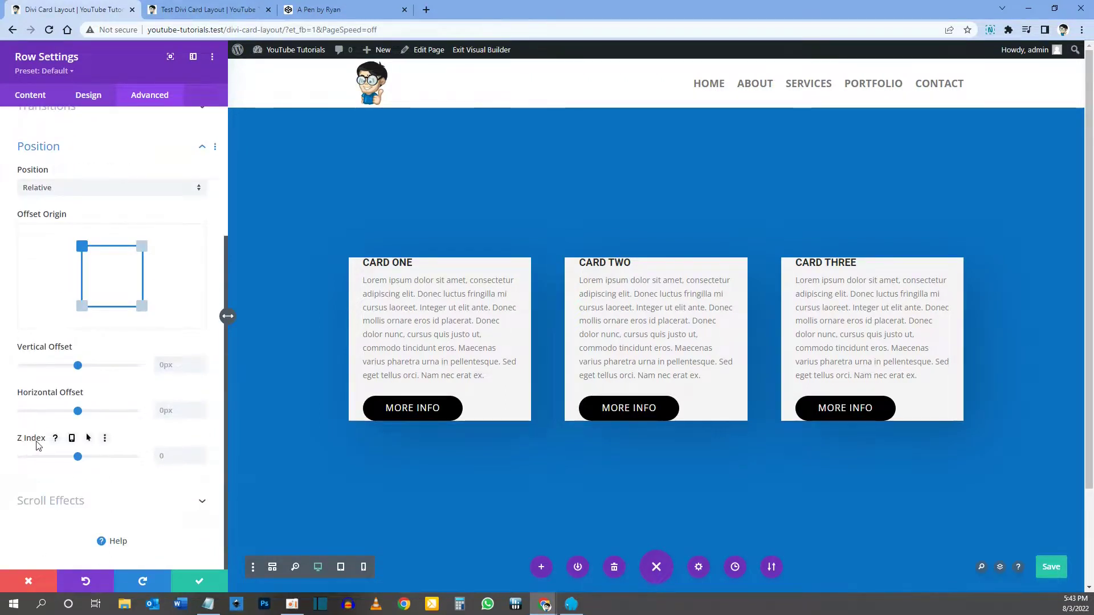
pyautogui.click(163, 456)
pyautogui.write('-1')
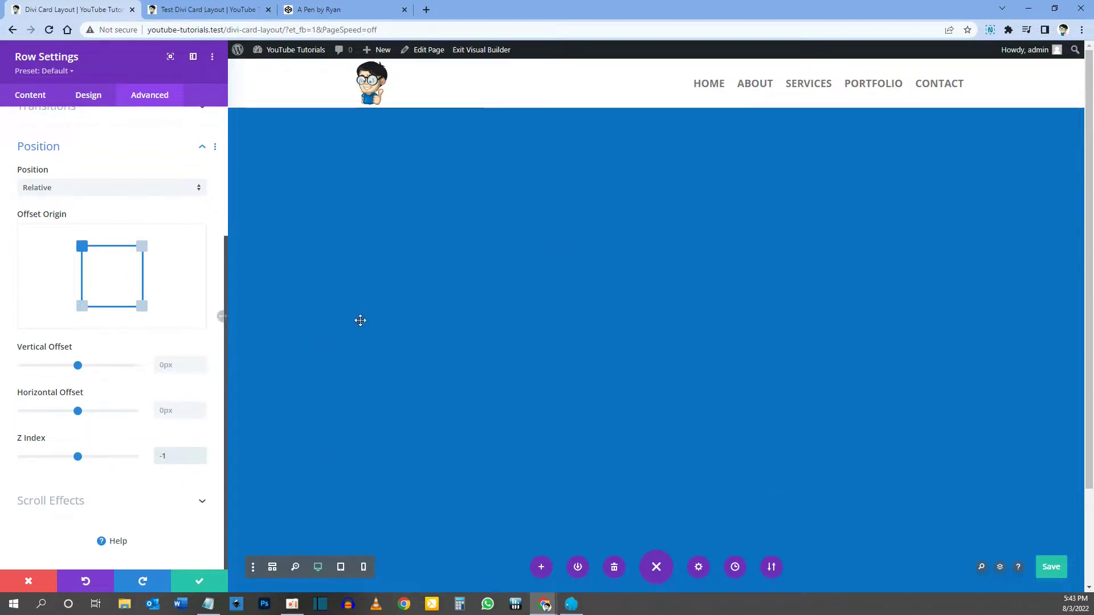
pyautogui.click(205, 582)
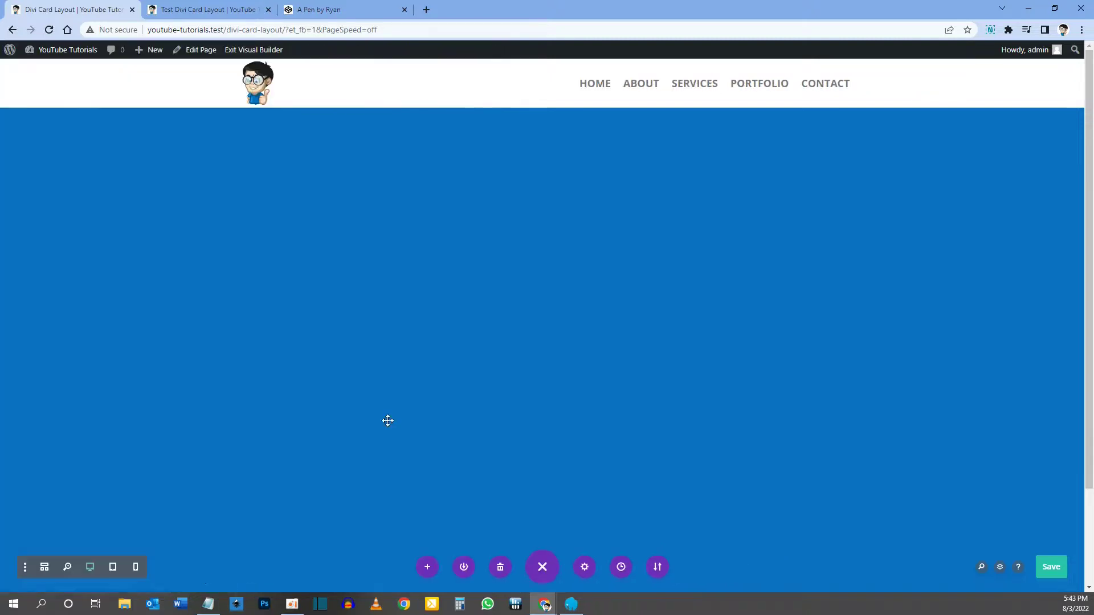
# Set the blue section's Z Index to -2 and save the page
pyautogui.moveTo(69, 156)
pyautogui.click(31, 120)
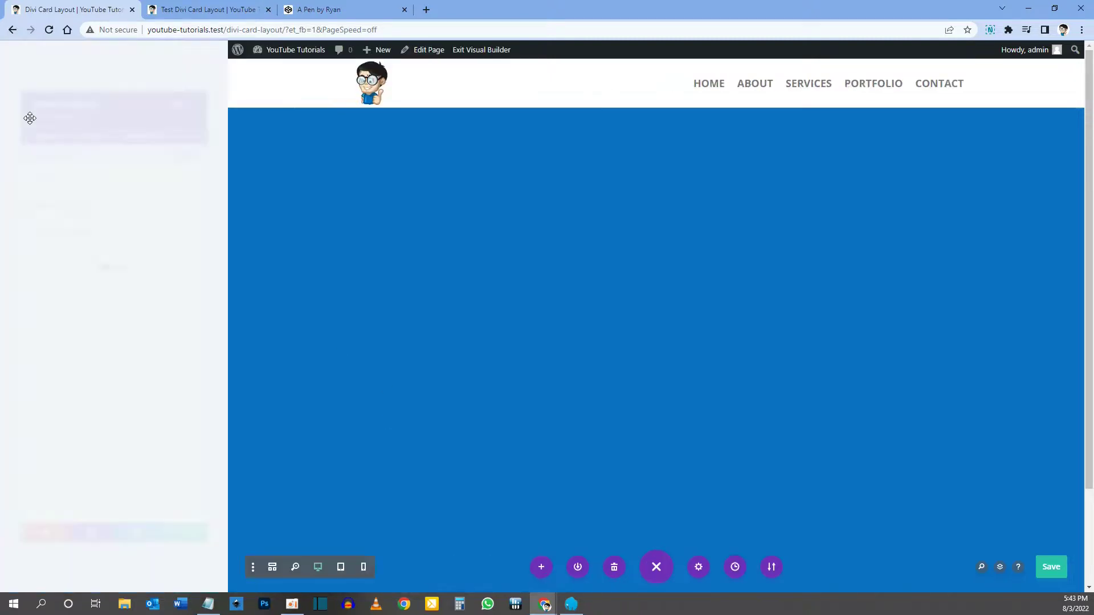
pyautogui.click(149, 98)
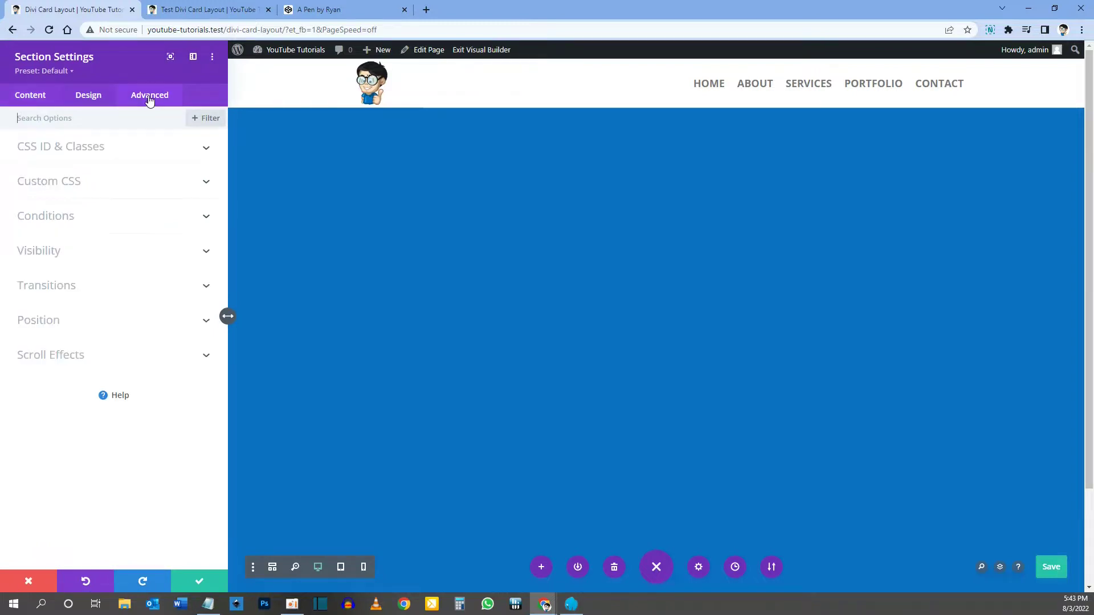
pyautogui.click(48, 320)
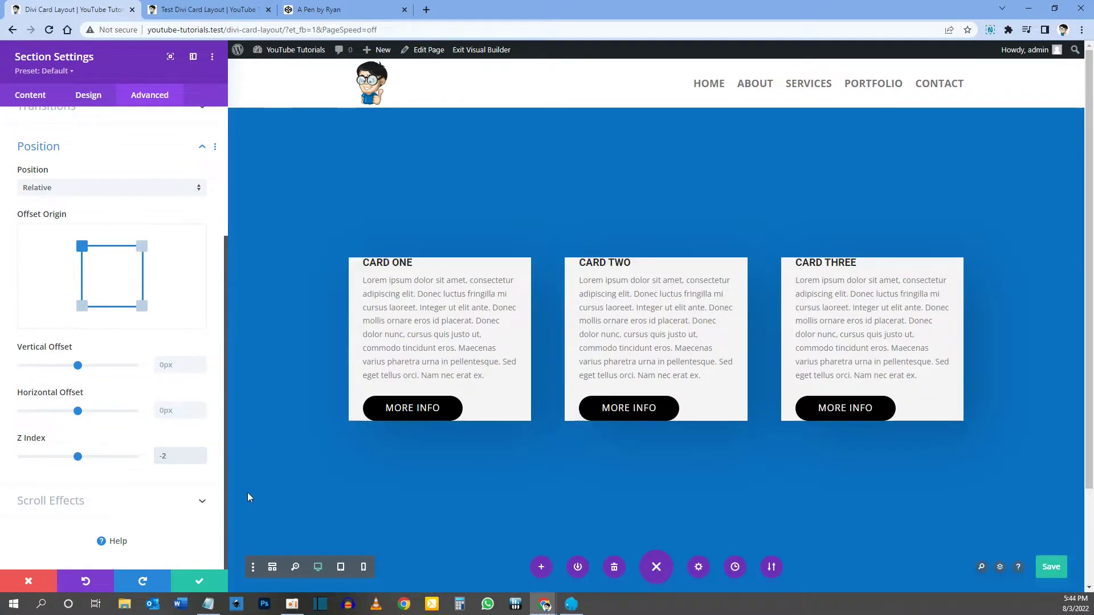
pyautogui.click(201, 580)
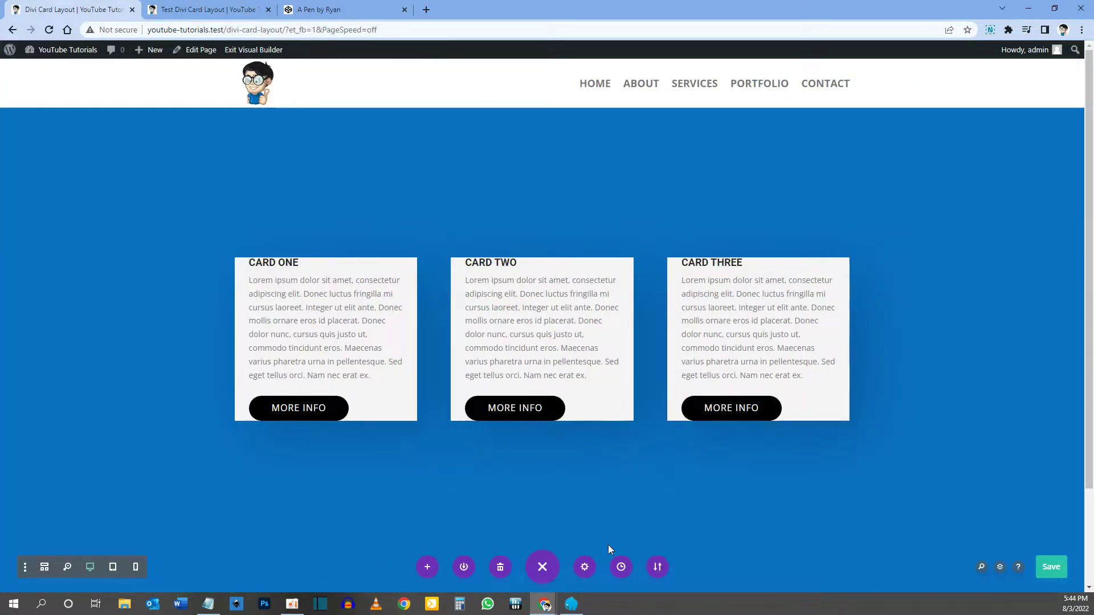
pyautogui.hotkey('ctrl', 's')
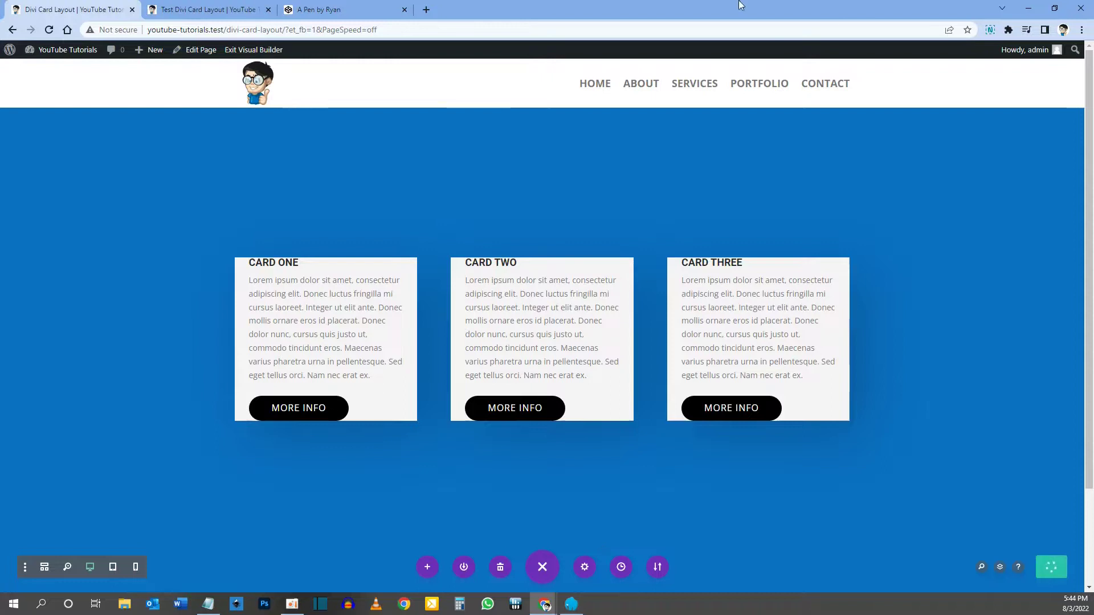
# Copy the CodePen CSS from the #dg-card-1 rule to the last brace, then return to Divi
pyautogui.click(358, 7)
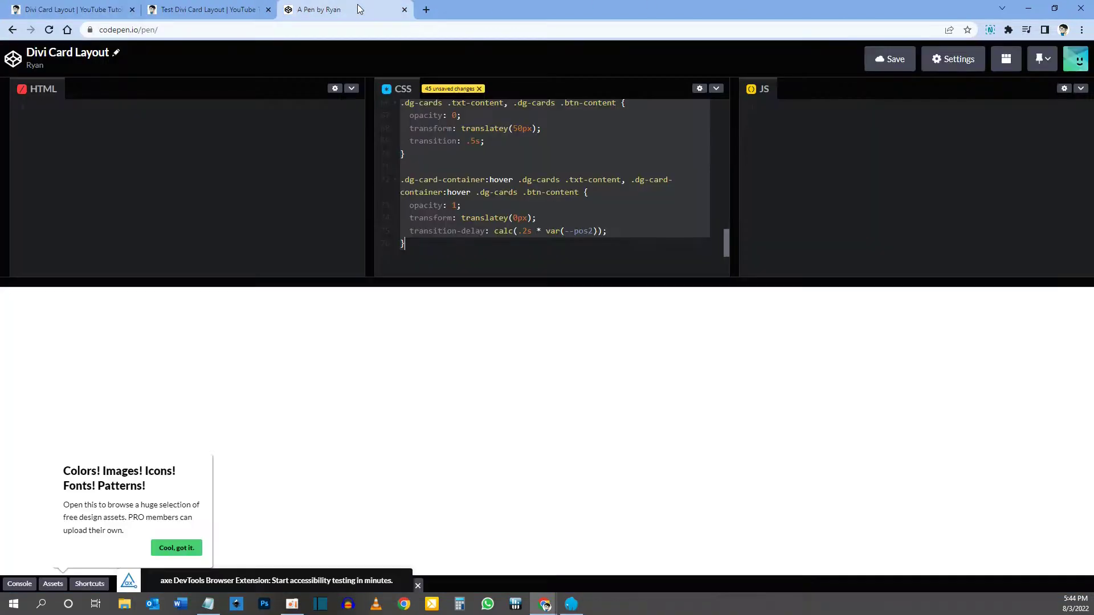
pyautogui.click(520, 152)
pyautogui.moveTo(726, 234); pyautogui.dragTo(736, 84)
pyautogui.moveTo(401, 149); pyautogui.dragTo(547, 152)
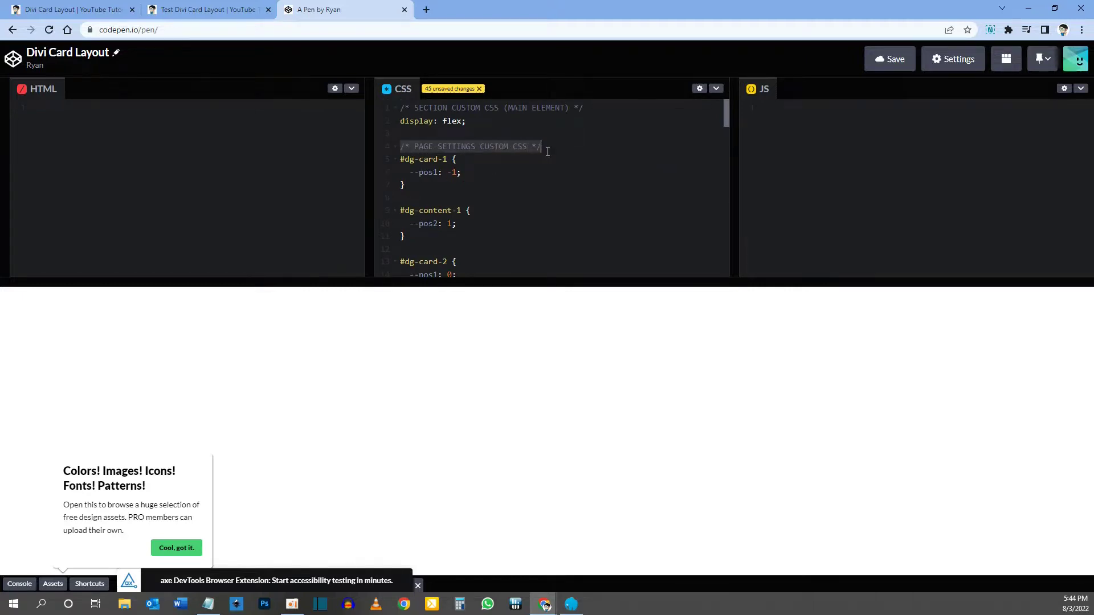
pyautogui.click(566, 161)
pyautogui.moveTo(400, 160); pyautogui.dragTo(479, 372)
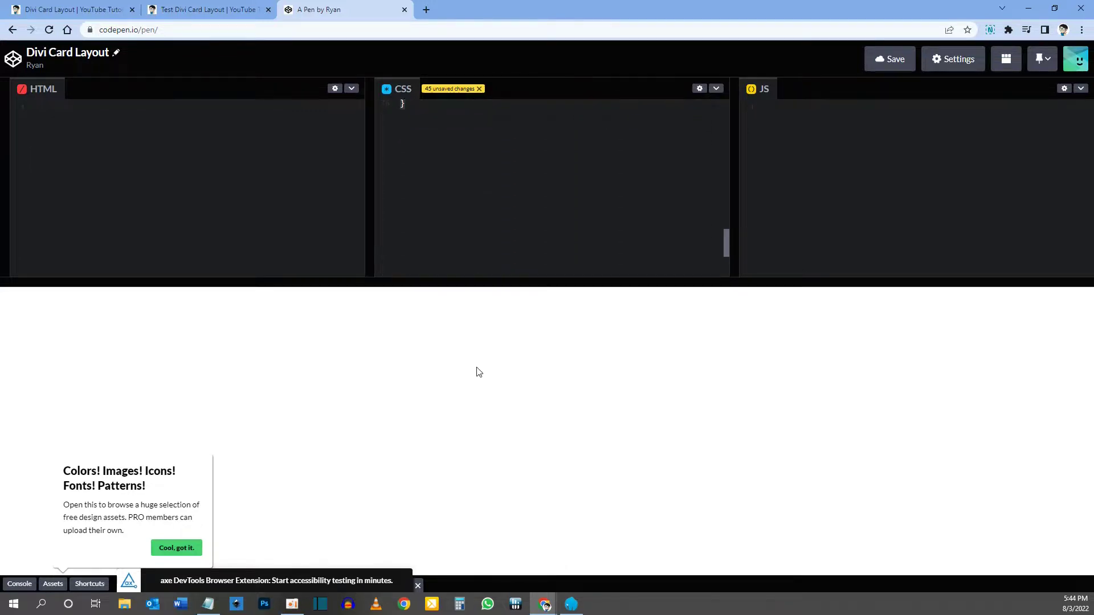
pyautogui.click(90, 9)
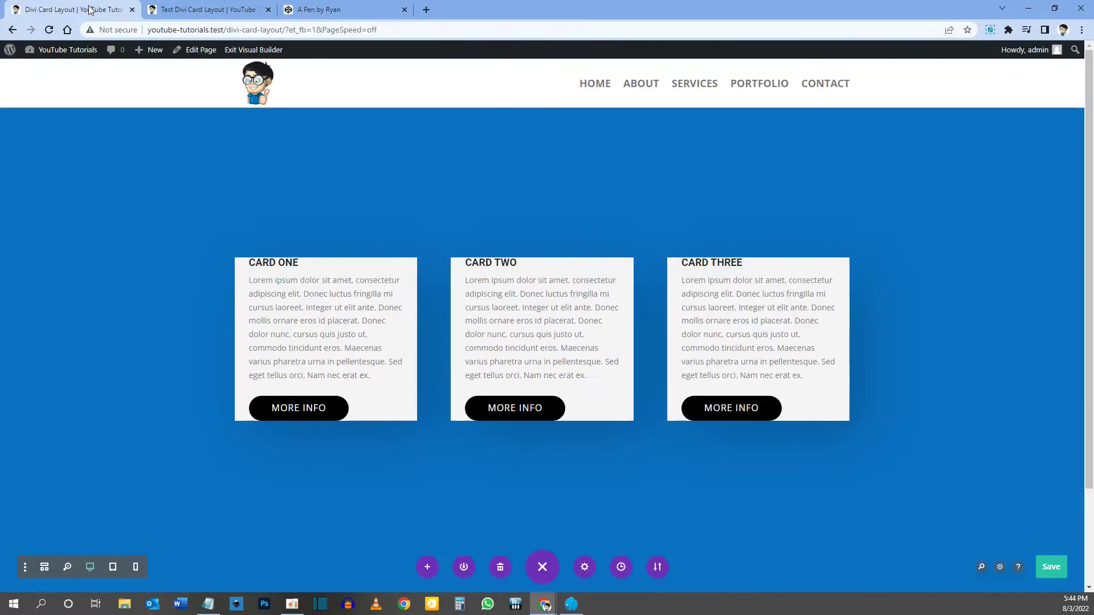
# Paste the copied card CSS into Page Settings > Advanced > Custom CSS and apply it
pyautogui.click(584, 568)
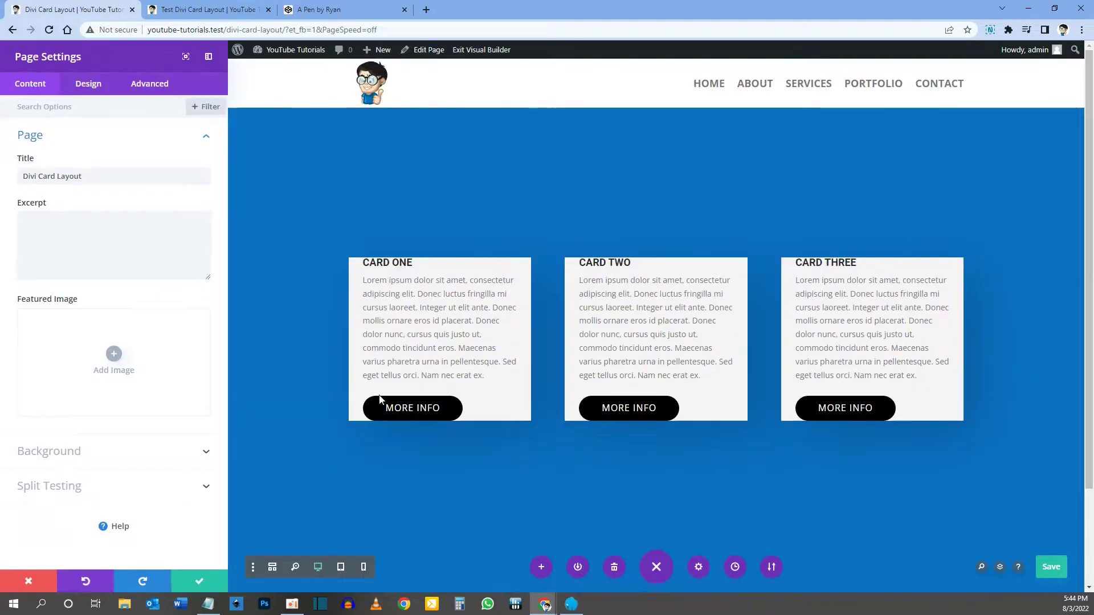
pyautogui.click(145, 85)
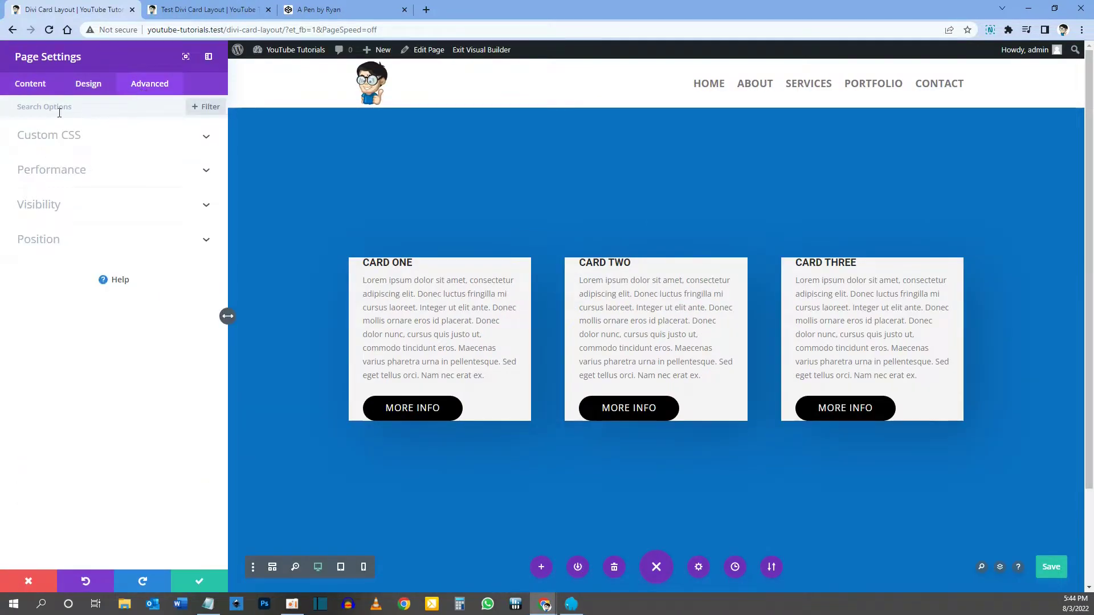
pyautogui.click(42, 137)
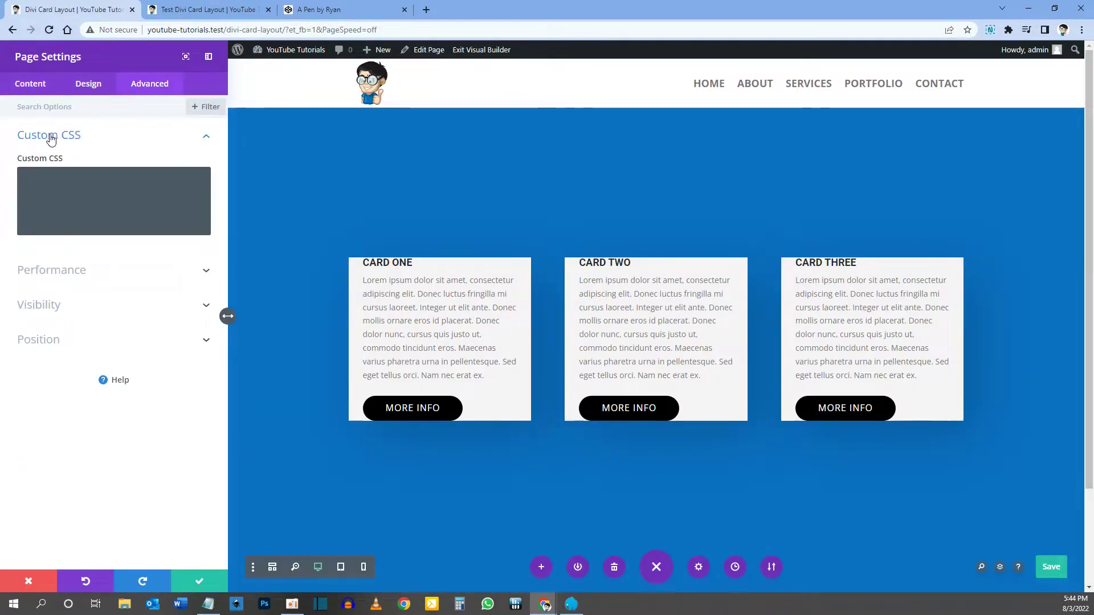
pyautogui.click(60, 179)
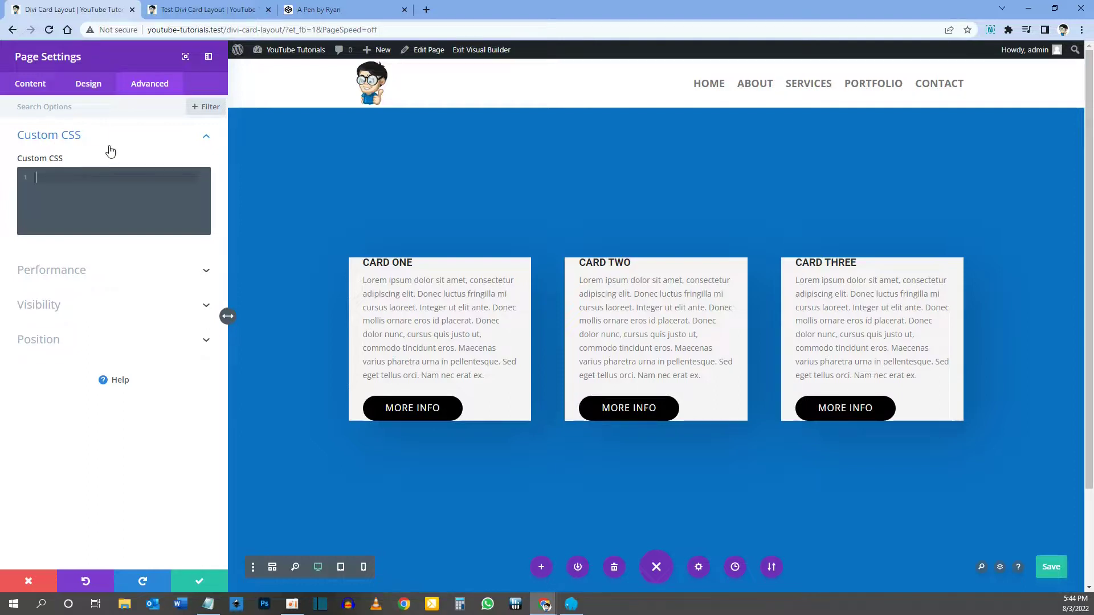
pyautogui.hotkey('ctrl', 'v')
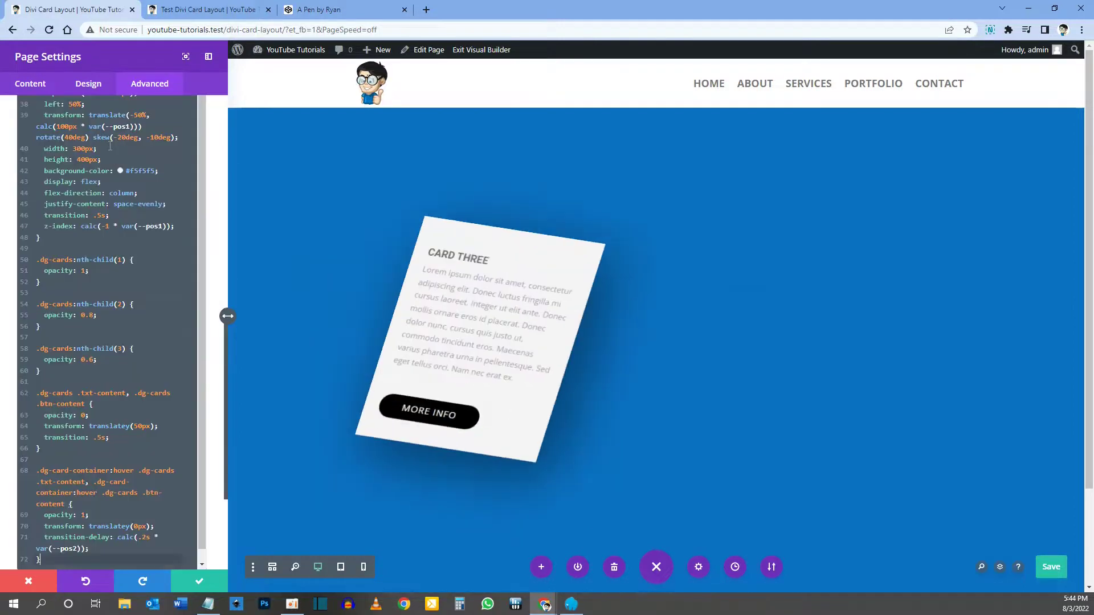
pyautogui.scroll(-4, 110, 146)
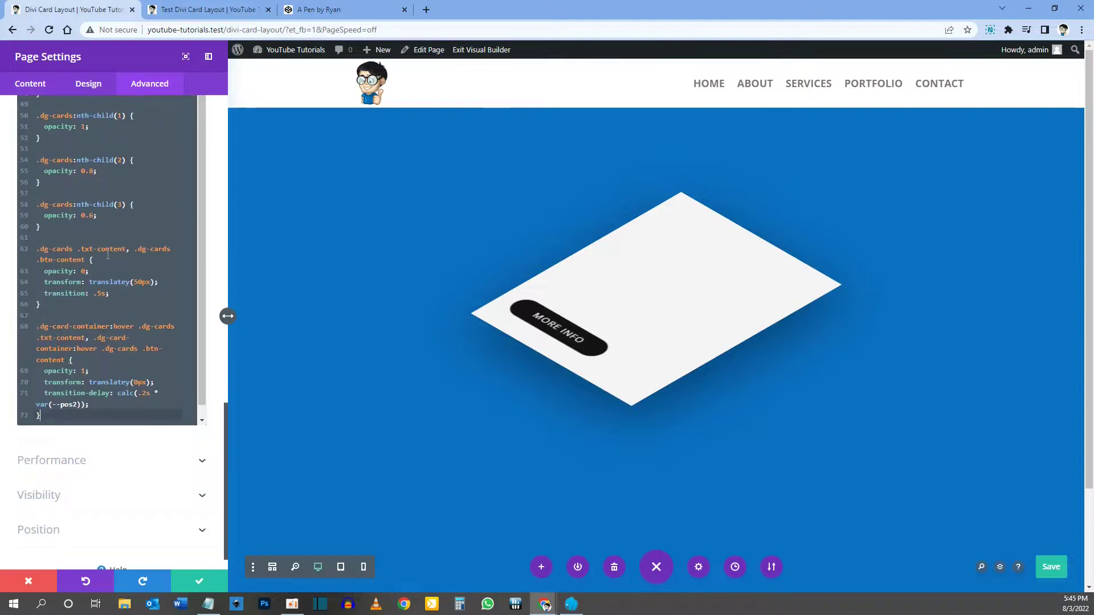
pyautogui.scroll(5, 114, 342)
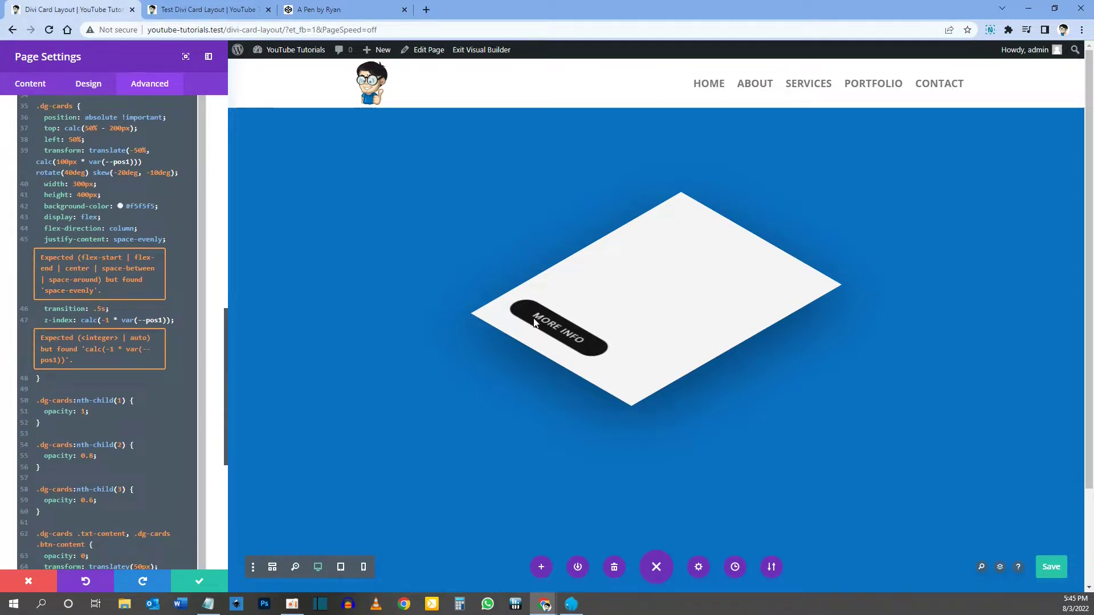
pyautogui.click(201, 582)
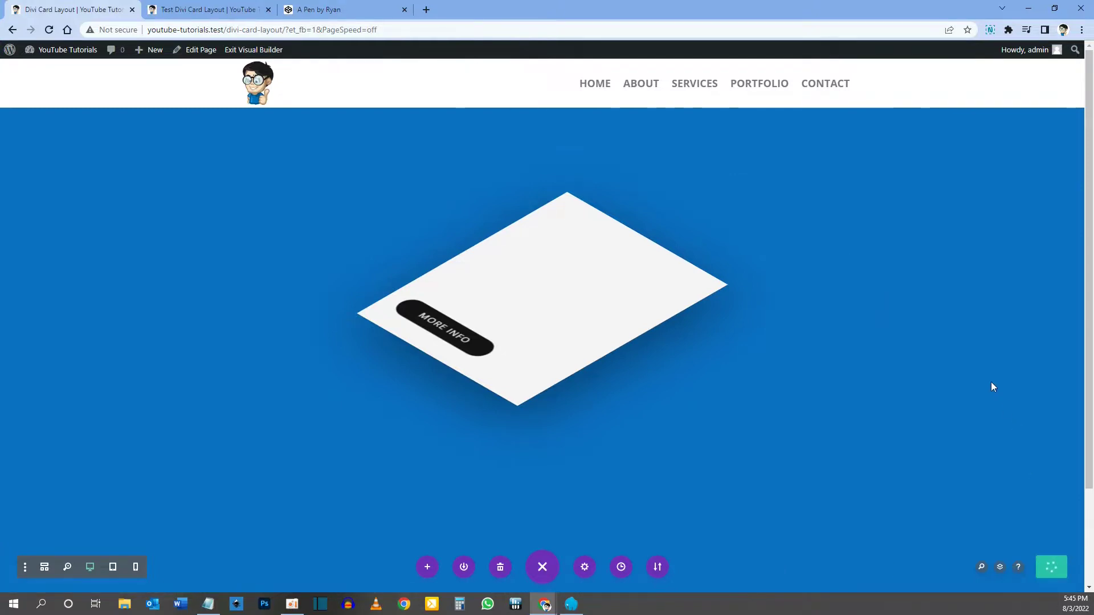
# Open the page address up to divi-card-layout/ in a new tab, then return to the builder
pyautogui.click(151, 32)
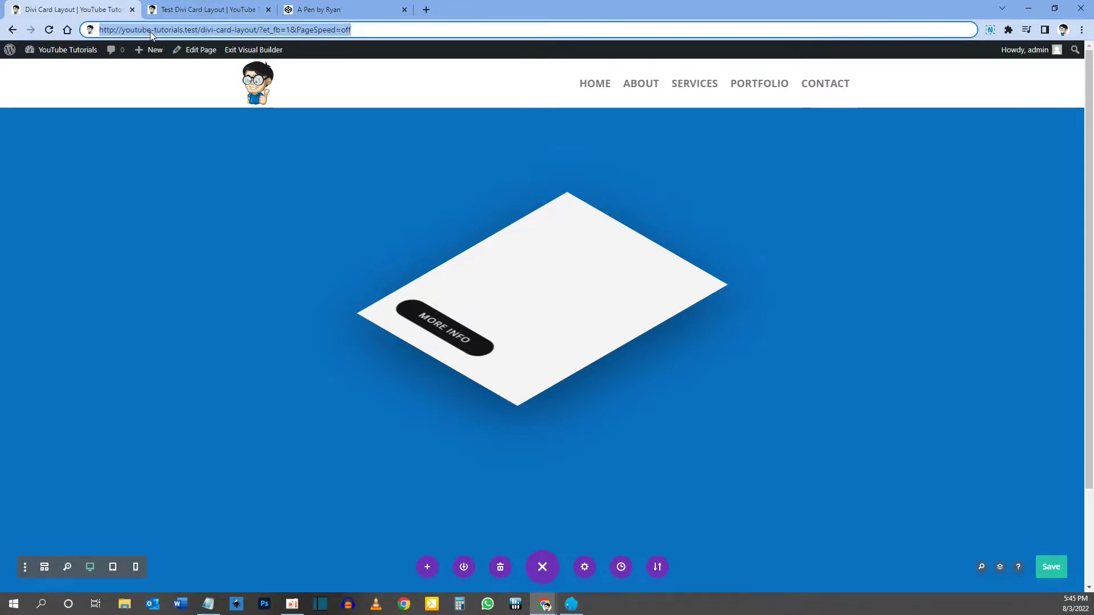
pyautogui.click(144, 30)
pyautogui.moveTo(102, 30); pyautogui.dragTo(261, 30)
pyautogui.hotkey('ctrl', 'c')
pyautogui.hotkey('ctrl', 't')
pyautogui.hotkey('ctrl', 'v')
pyautogui.press('Return')
pyautogui.moveTo(485, 10); pyautogui.dragTo(203, 12)
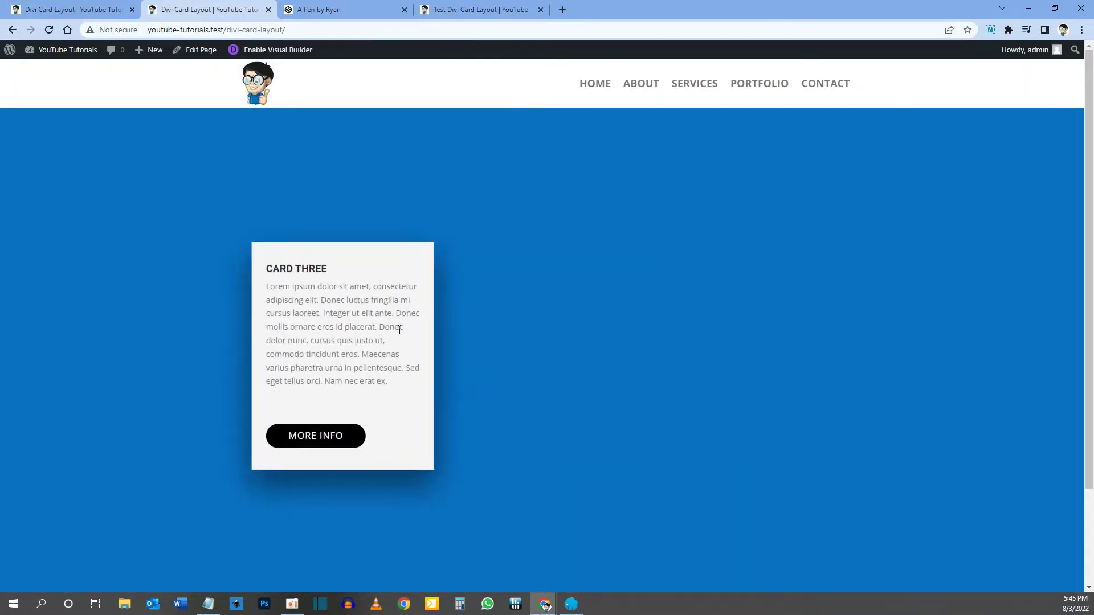
pyautogui.hotkey('ctrl', 'shift', 'Tab')
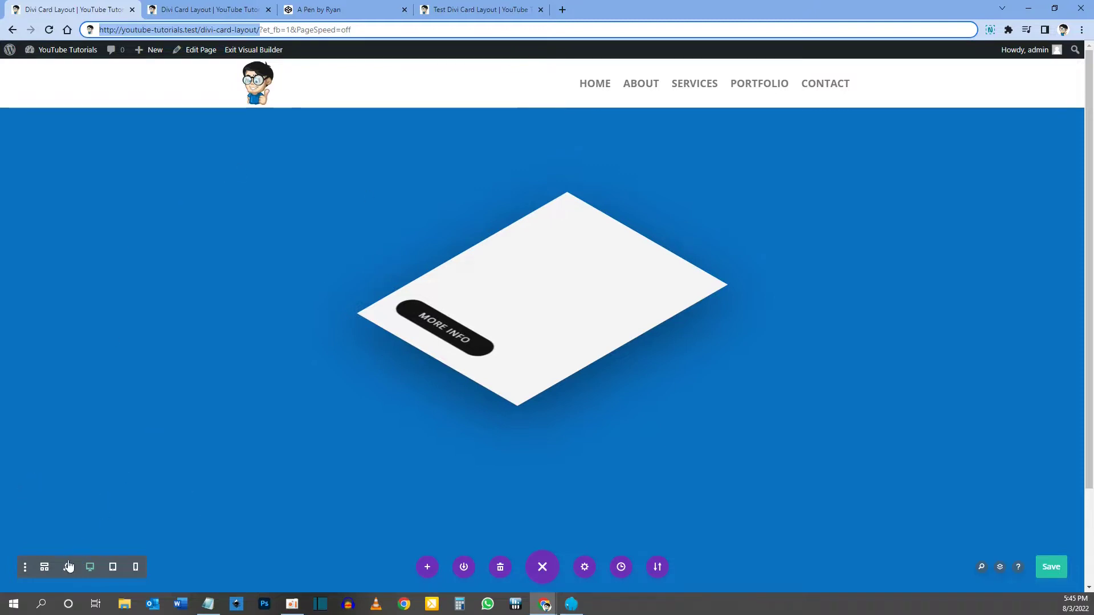
# In wireframe view, change the second card column's CSS ID to dg-card-2 and save
pyautogui.click(44, 571)
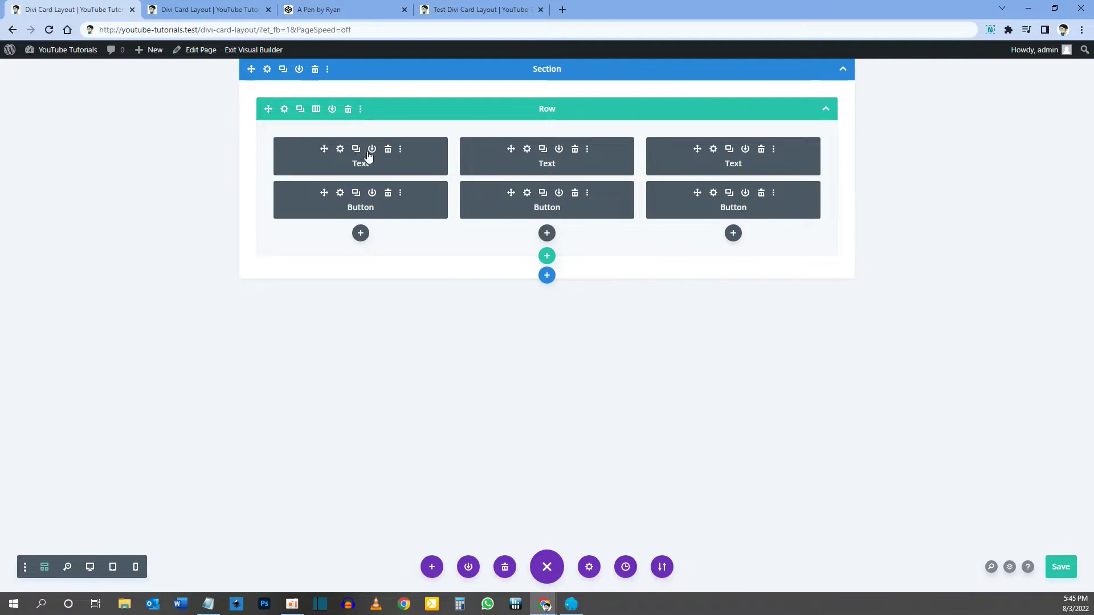
pyautogui.click(284, 110)
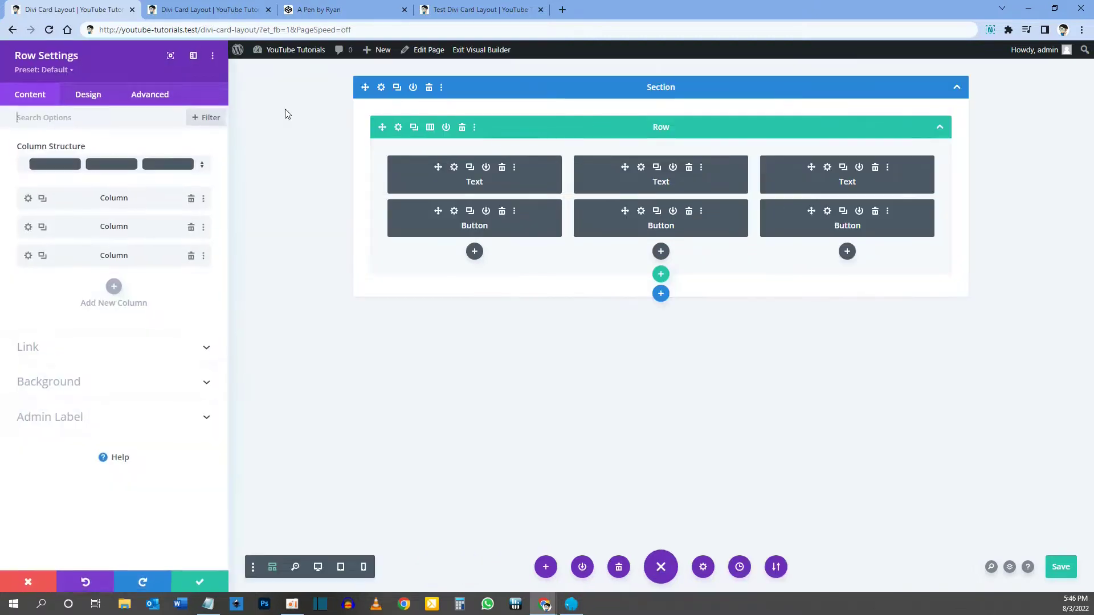
pyautogui.click(28, 228)
pyautogui.click(146, 97)
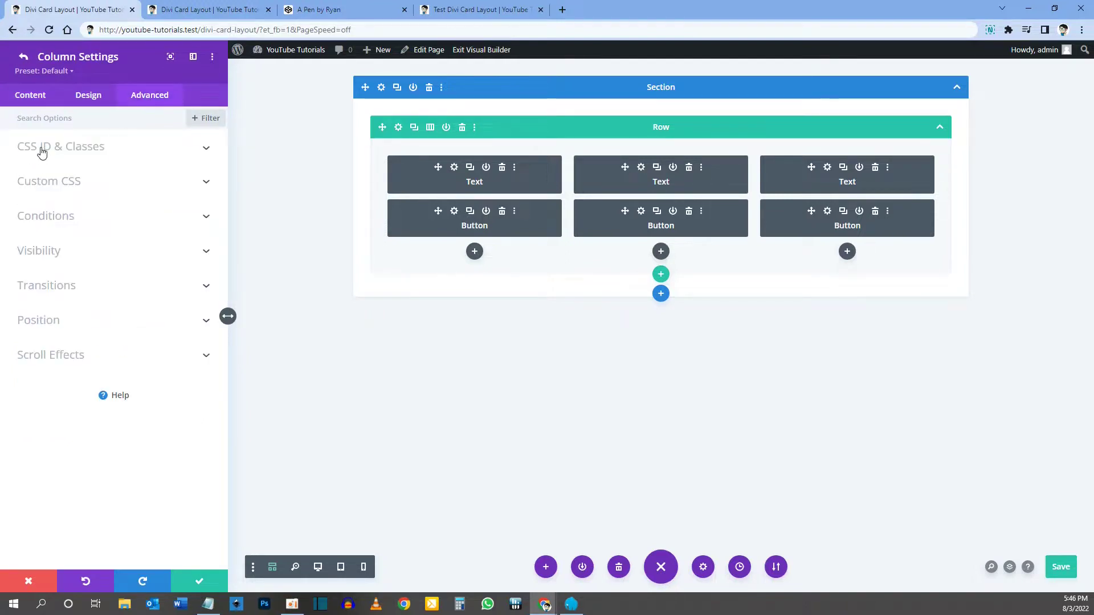
pyautogui.click(42, 150)
pyautogui.click(60, 187)
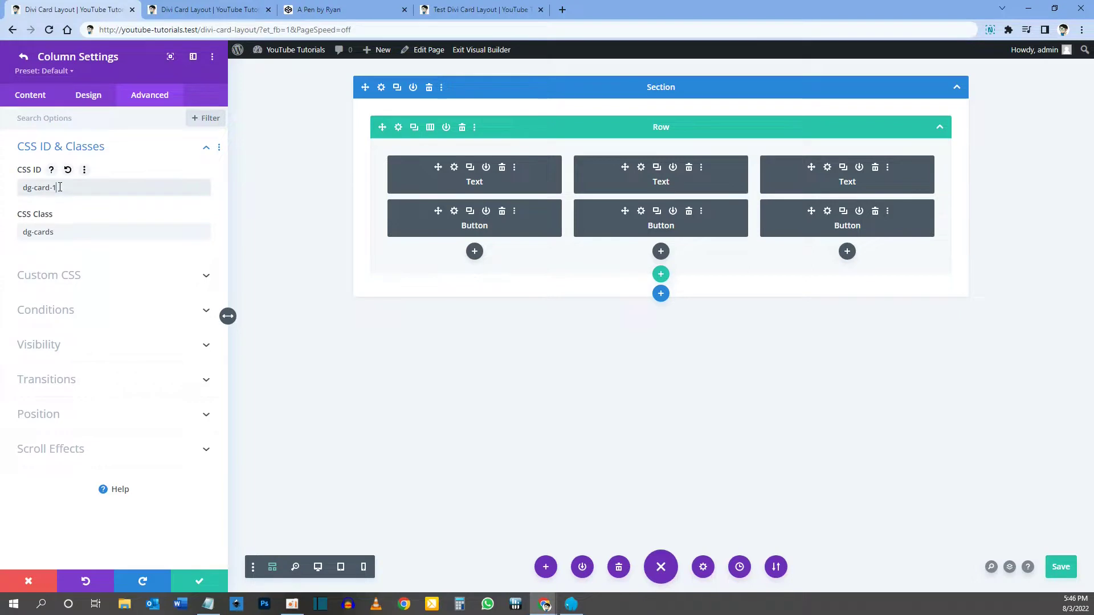
pyautogui.write('2')
pyautogui.hotkey('ctrl', 's')
# Set the third column's CSS ID to dg-card-3 with class dg-cards, then close Row Settings
pyautogui.click(24, 59)
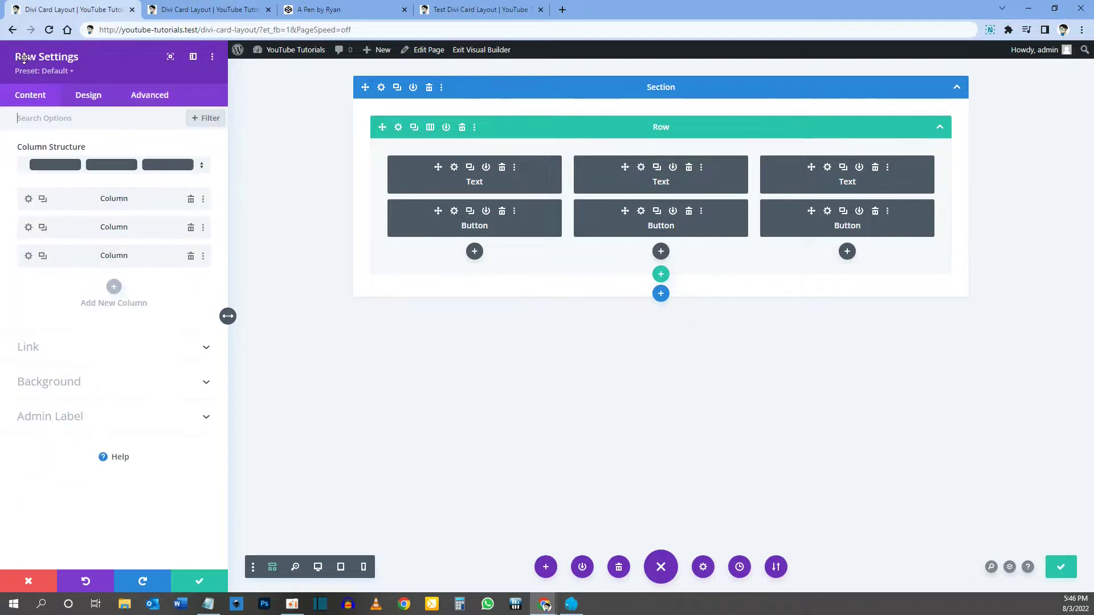
pyautogui.click(27, 257)
pyautogui.click(150, 95)
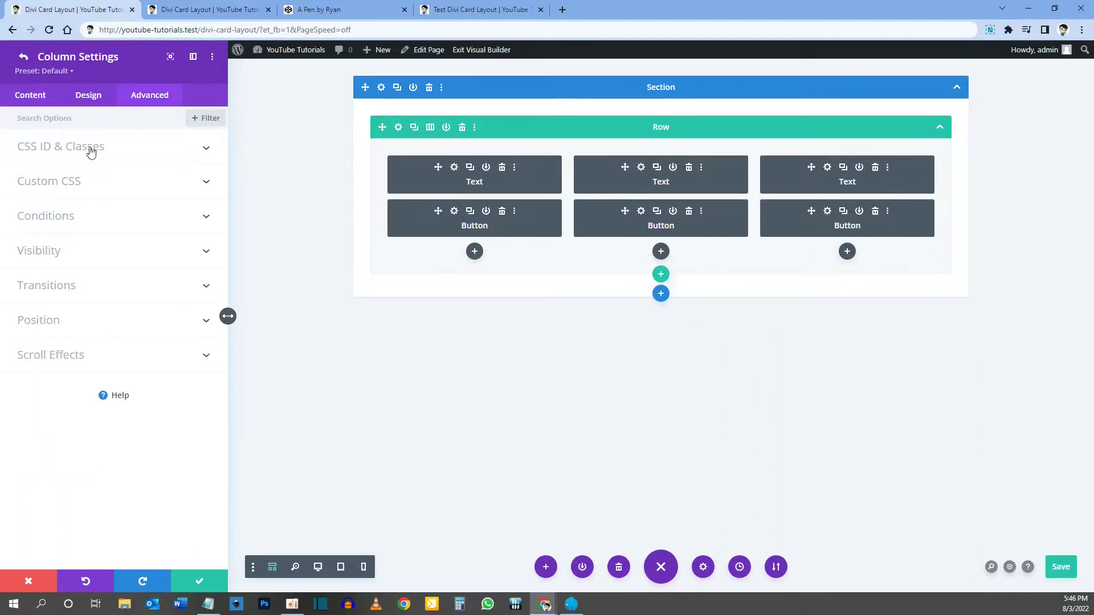
pyautogui.click(59, 148)
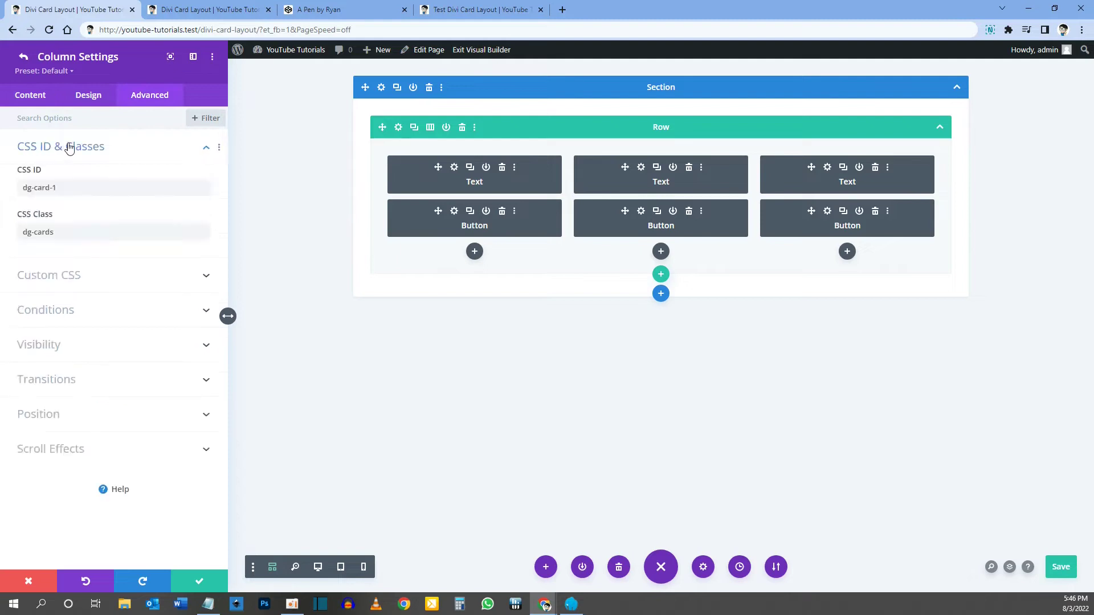
pyautogui.doubleClick(68, 189)
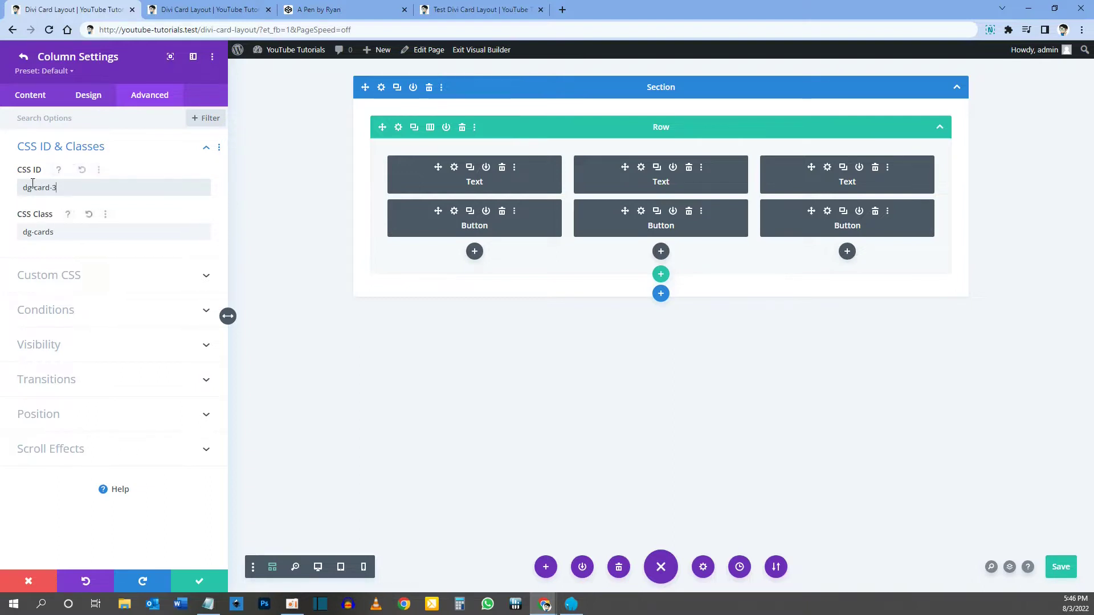
pyautogui.click(201, 580)
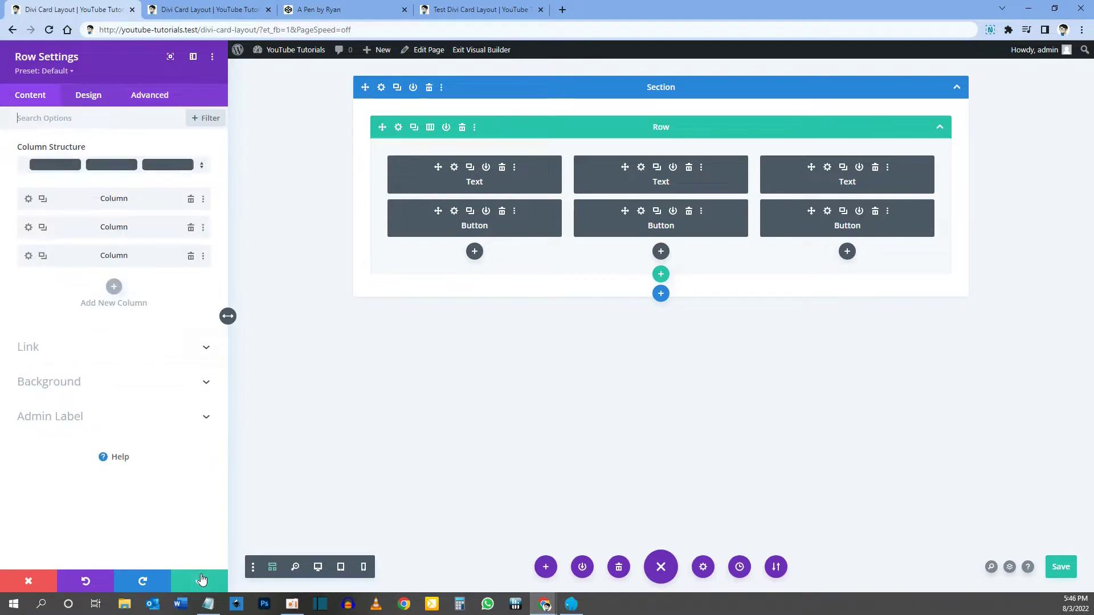
pyautogui.click(202, 579)
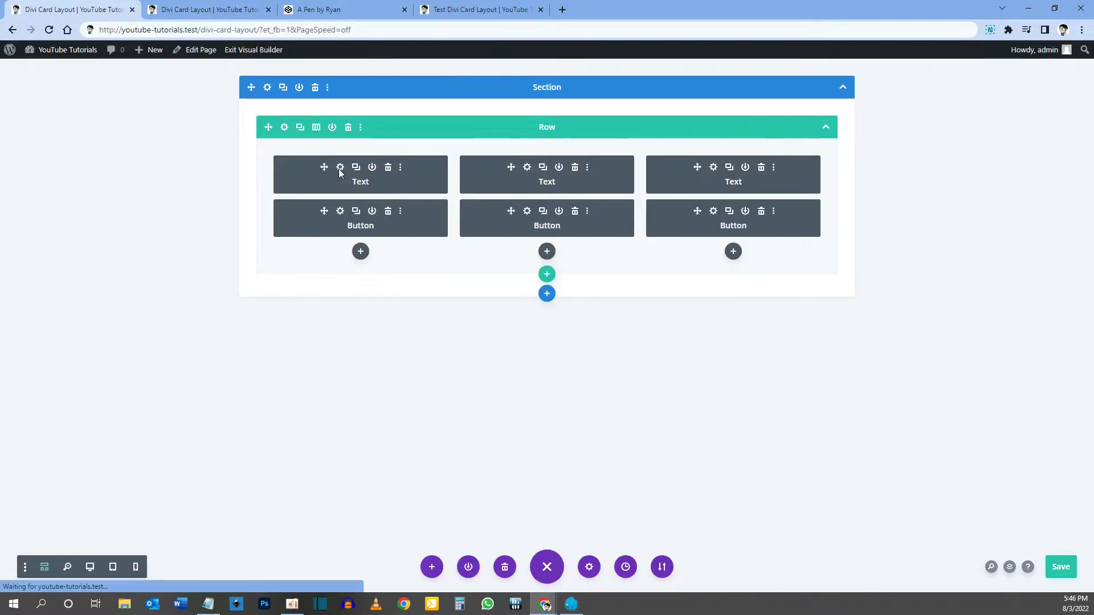
# Change the Card Two text module's CSS ID to dg-content-2, keeping class txt-content
pyautogui.click(340, 167)
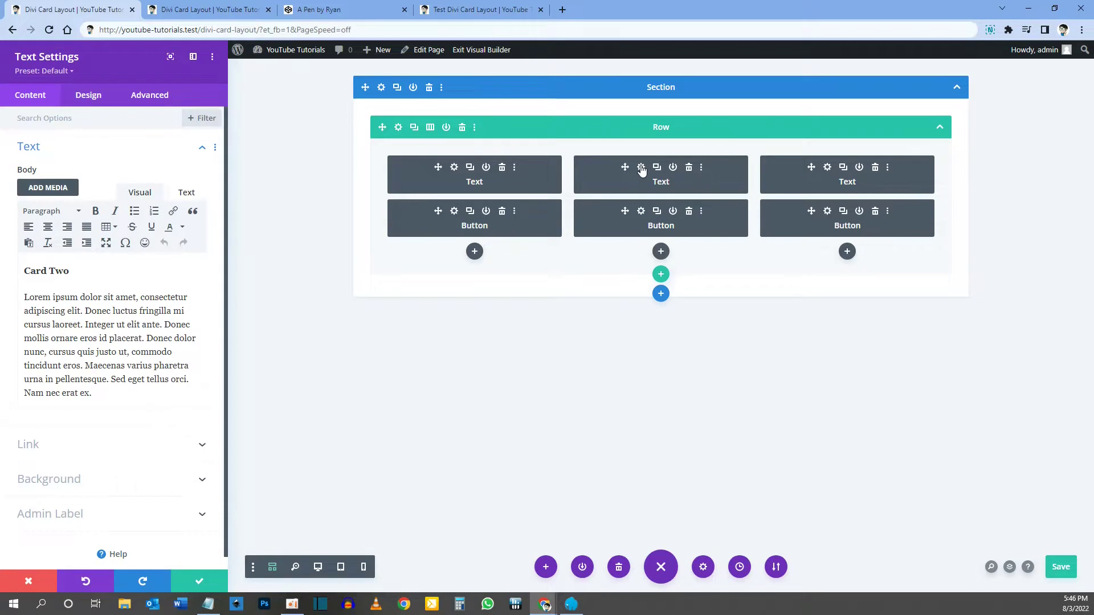
pyautogui.click(152, 95)
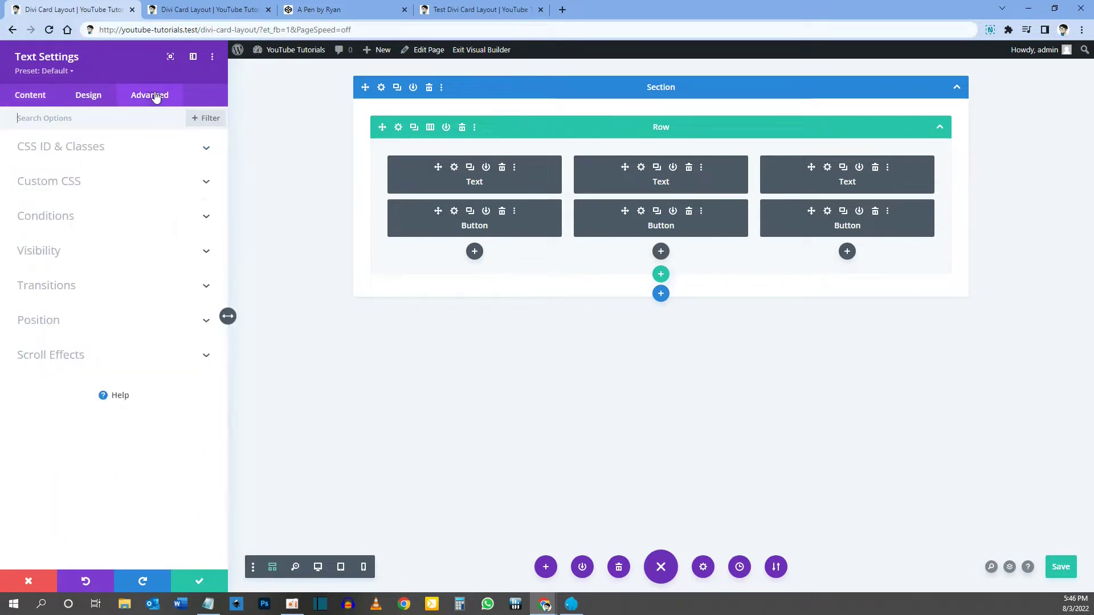
pyautogui.click(69, 148)
pyautogui.doubleClick(77, 190)
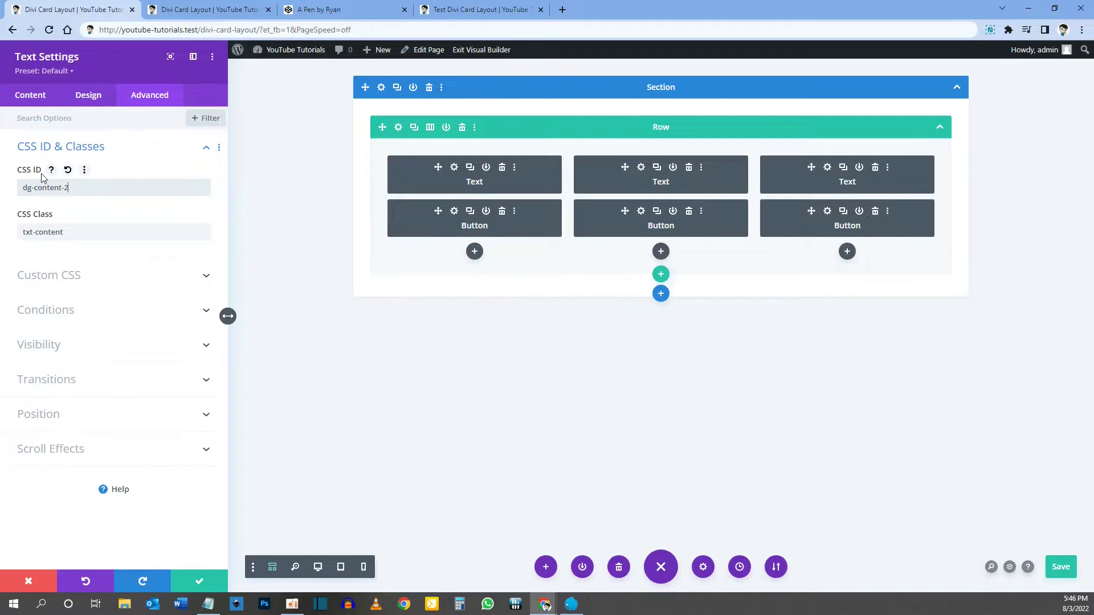
# Change the Card Three text module's CSS ID to dg-content-3, keeping class txt-content
pyautogui.click(826, 168)
pyautogui.click(149, 95)
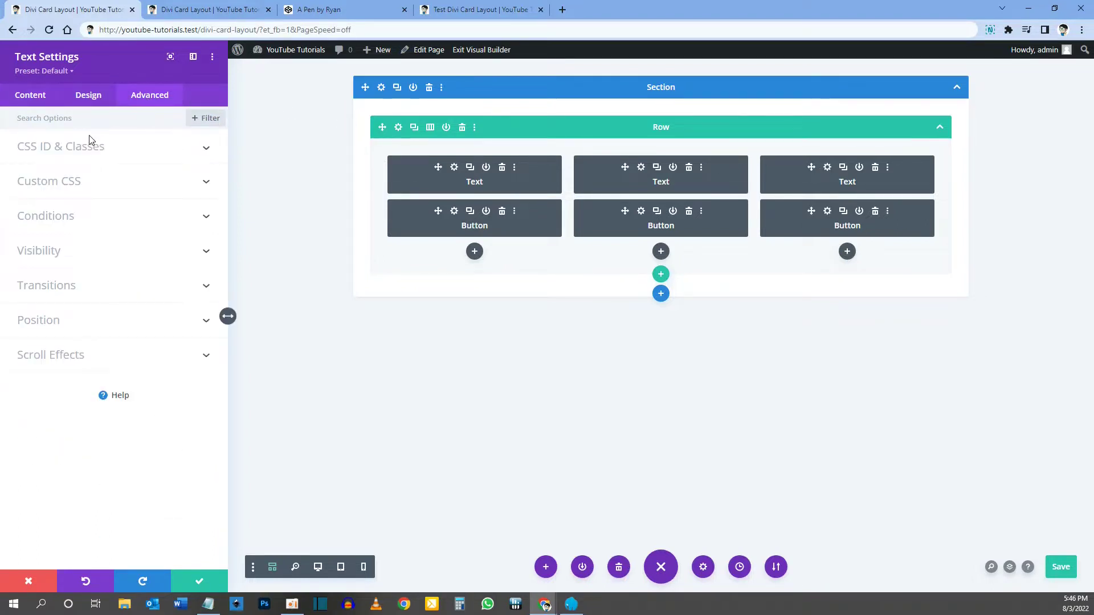
pyautogui.click(80, 147)
pyautogui.click(74, 186)
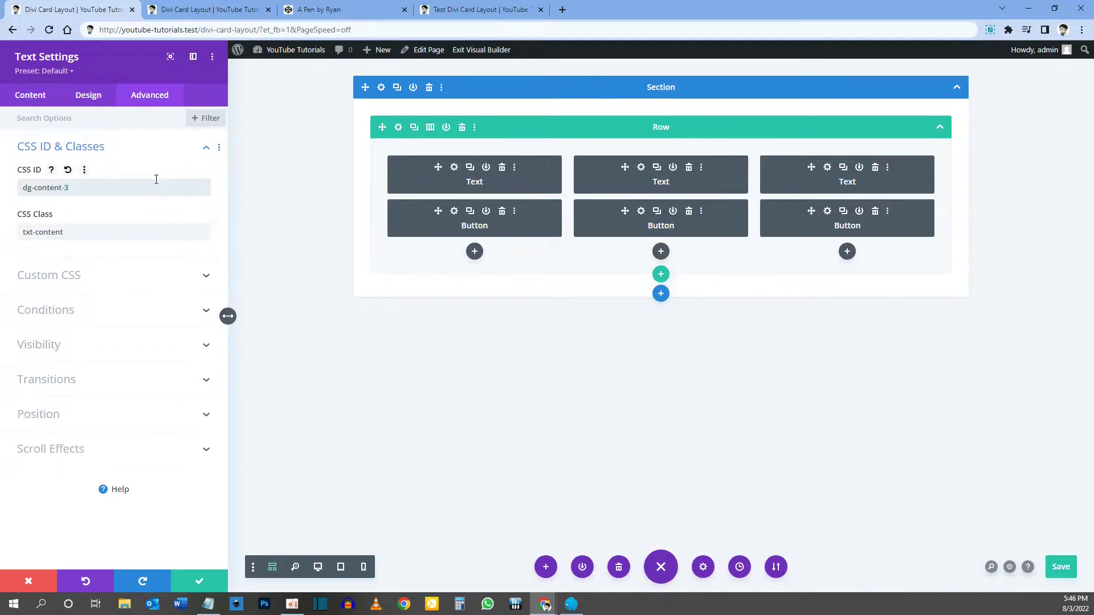
pyautogui.click(454, 210)
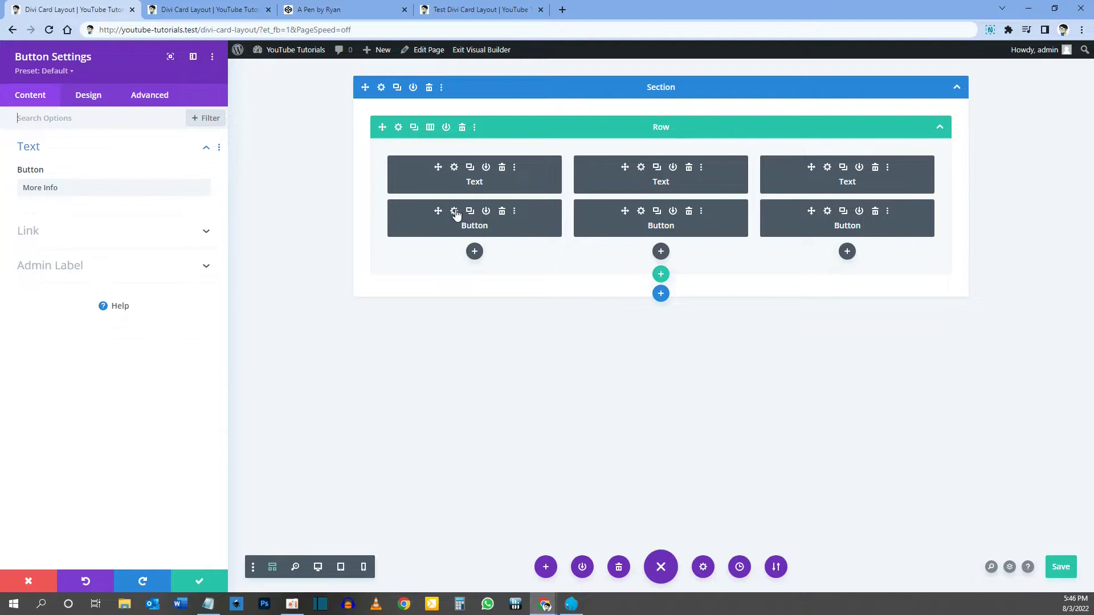
# Copy the first button's CSS ID dg-content-1 after checking the middle button's empty fields
pyautogui.click(163, 102)
pyautogui.click(79, 149)
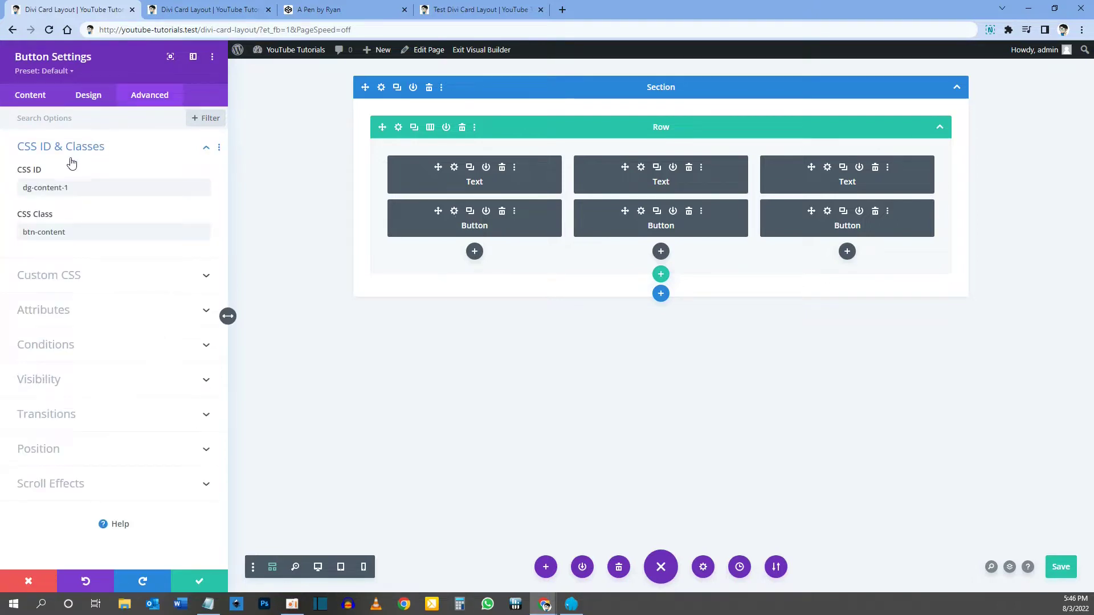
pyautogui.click(641, 212)
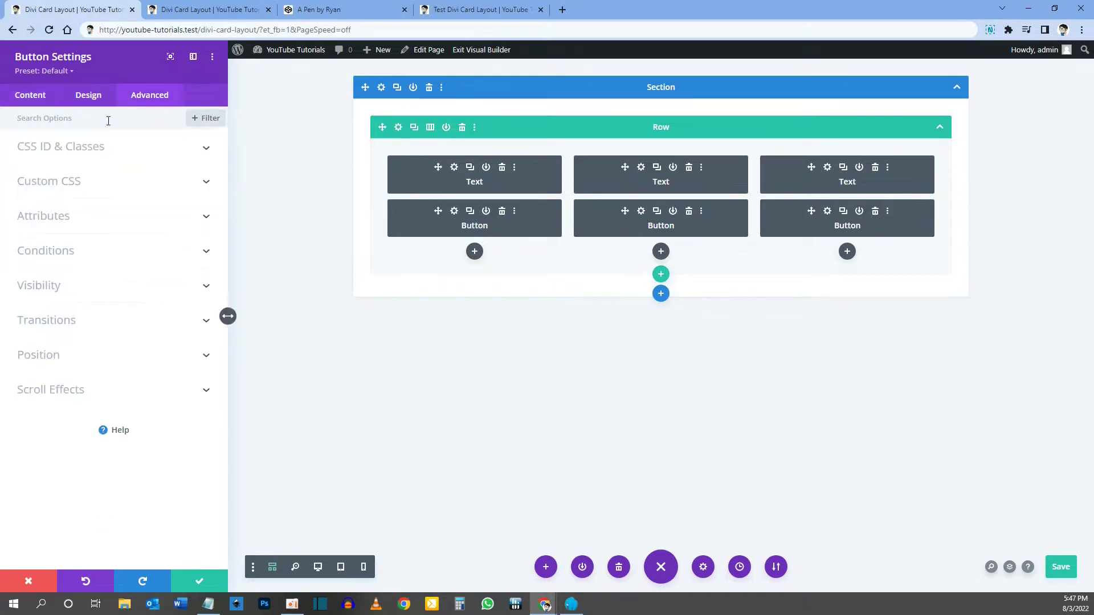
pyautogui.click(63, 147)
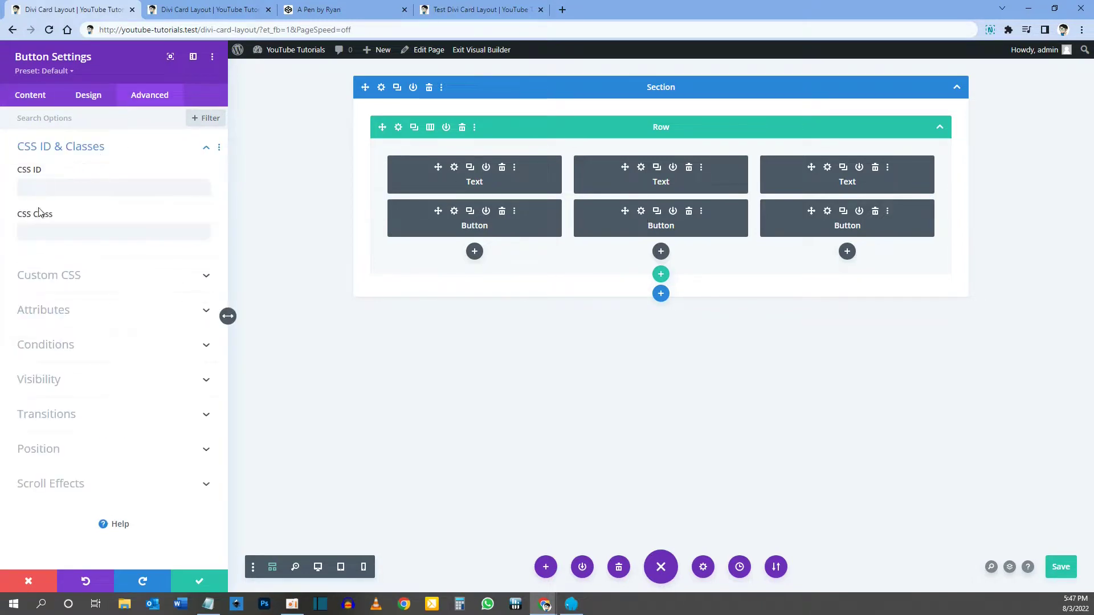
pyautogui.click(455, 213)
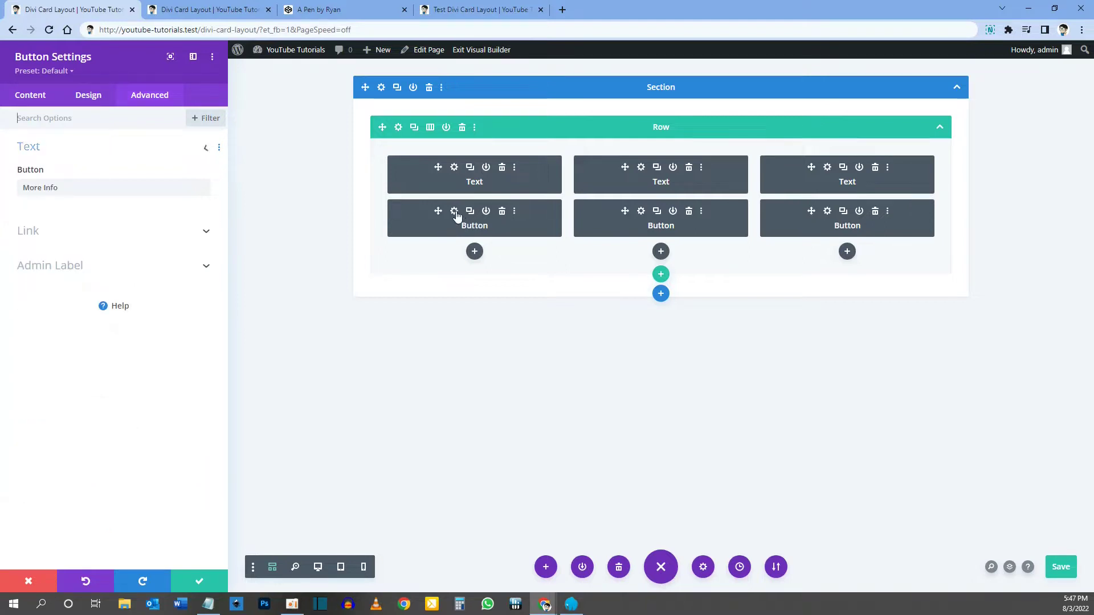
pyautogui.click(150, 95)
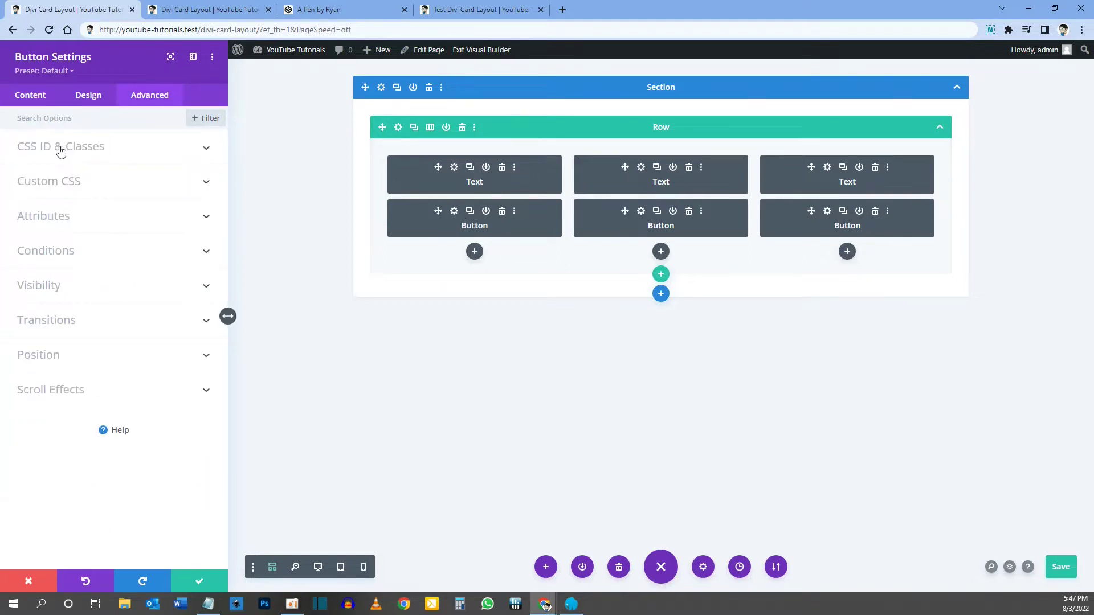
pyautogui.click(61, 147)
pyautogui.moveTo(72, 188); pyautogui.dragTo(23, 190)
pyautogui.hotkey('ctrl', 'c')
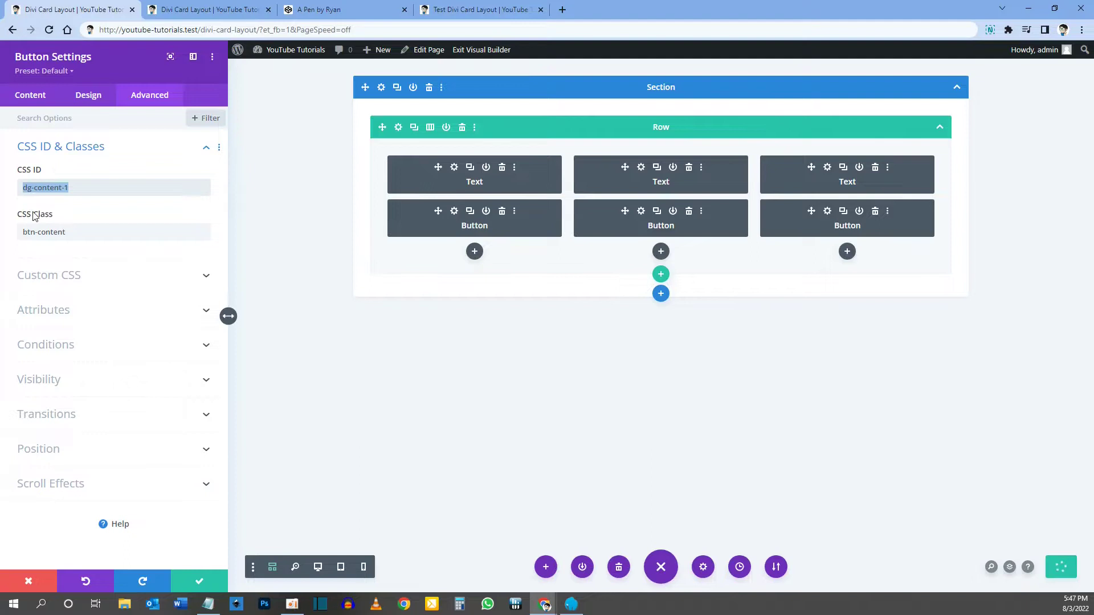
# Give the middle button CSS ID dg-content-2 and class btn-content
pyautogui.click(641, 212)
pyautogui.click(150, 95)
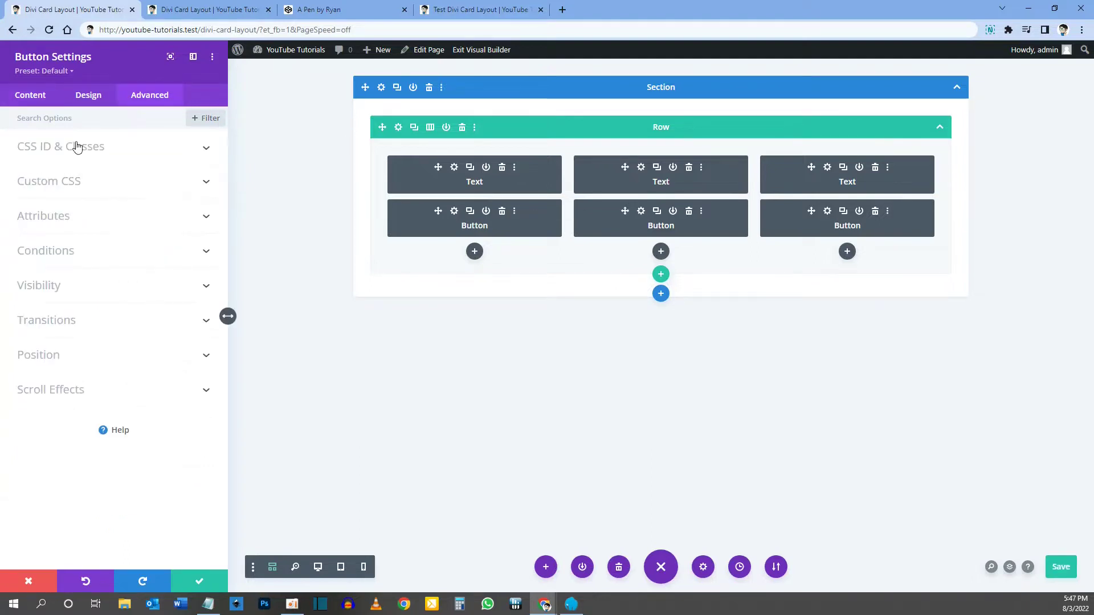
pyautogui.click(77, 147)
pyautogui.click(44, 188)
pyautogui.hotkey('ctrl', 'v')
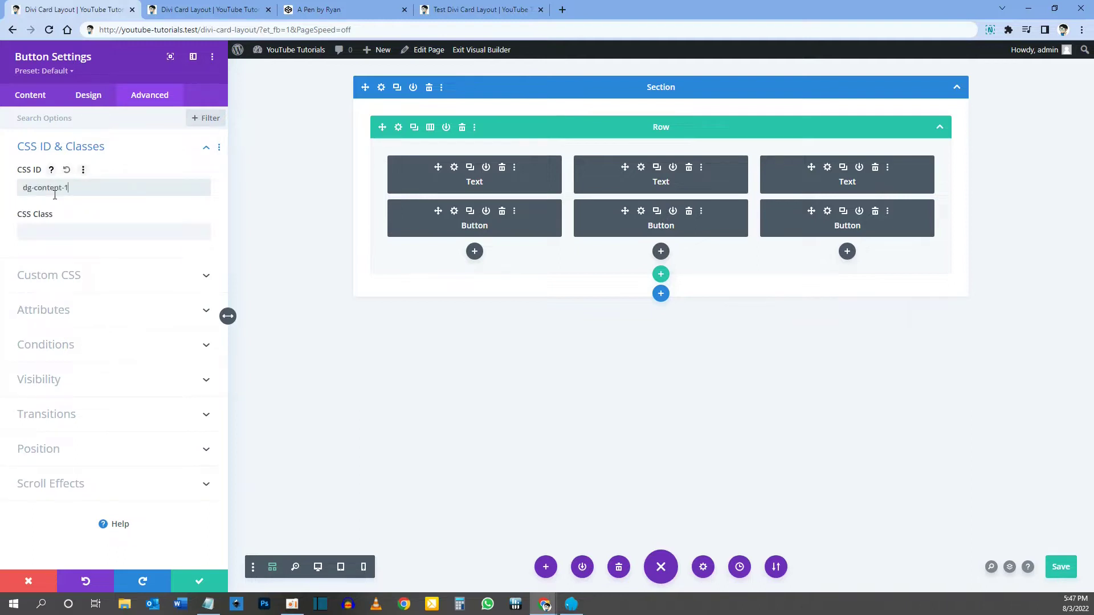
pyautogui.press('BackSpace')
pyautogui.write('2')
pyautogui.click(43, 235)
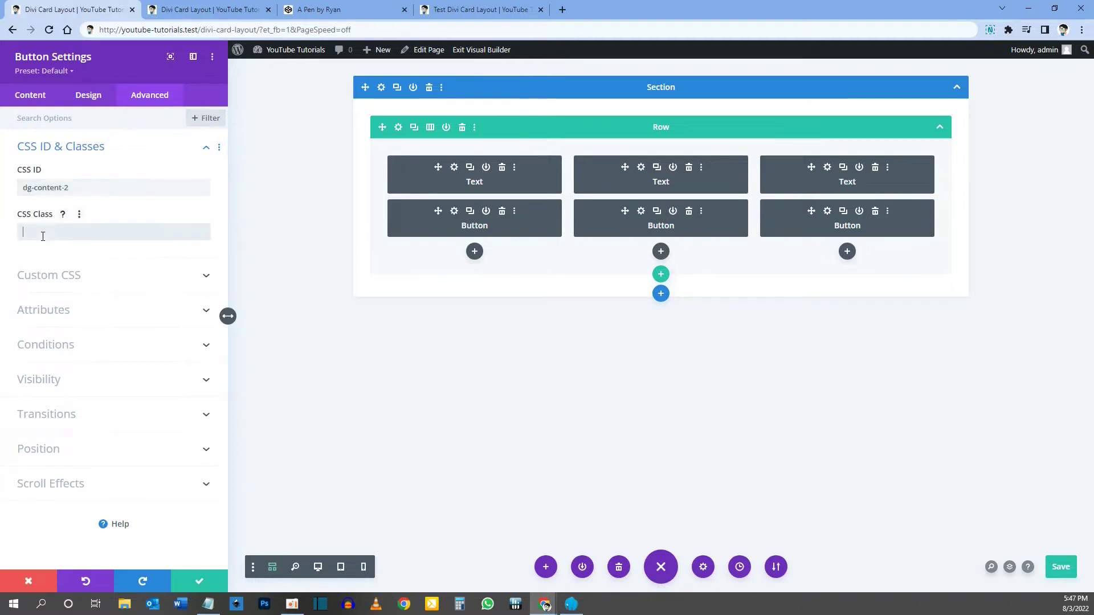
pyautogui.write('btn-content')
# Give the third button CSS ID dg-content-3 and class btn-content, then save the page
pyautogui.click(829, 212)
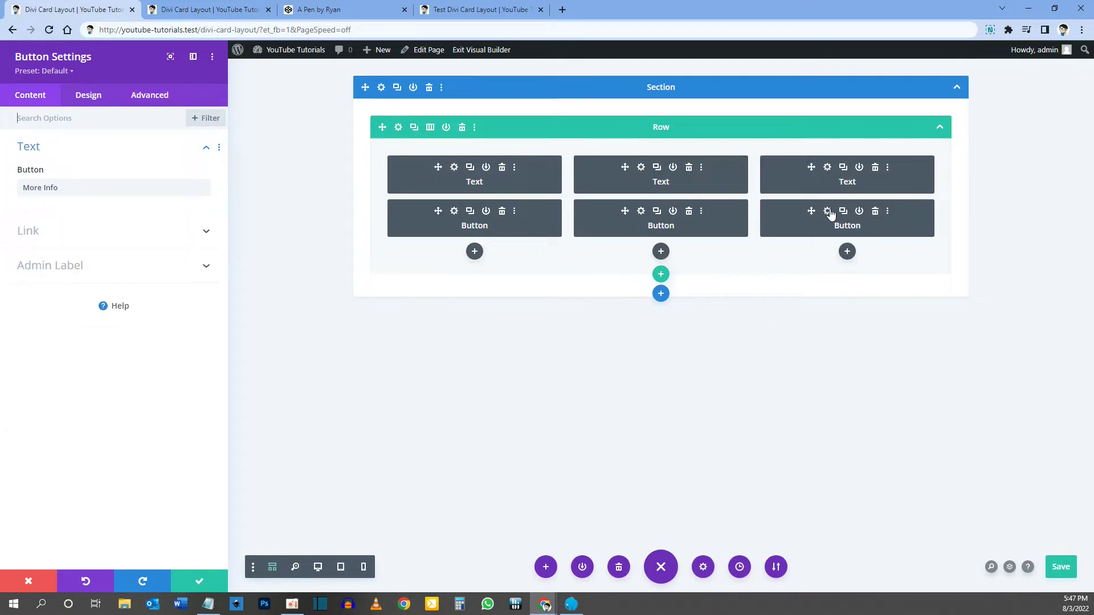
pyautogui.click(156, 100)
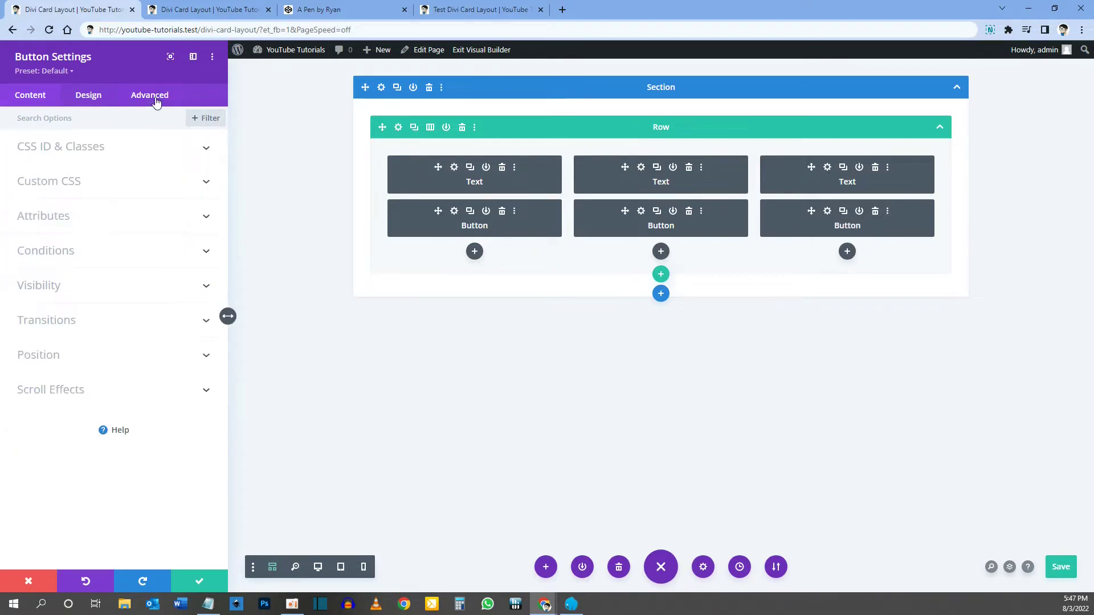
pyautogui.click(57, 149)
pyautogui.click(46, 185)
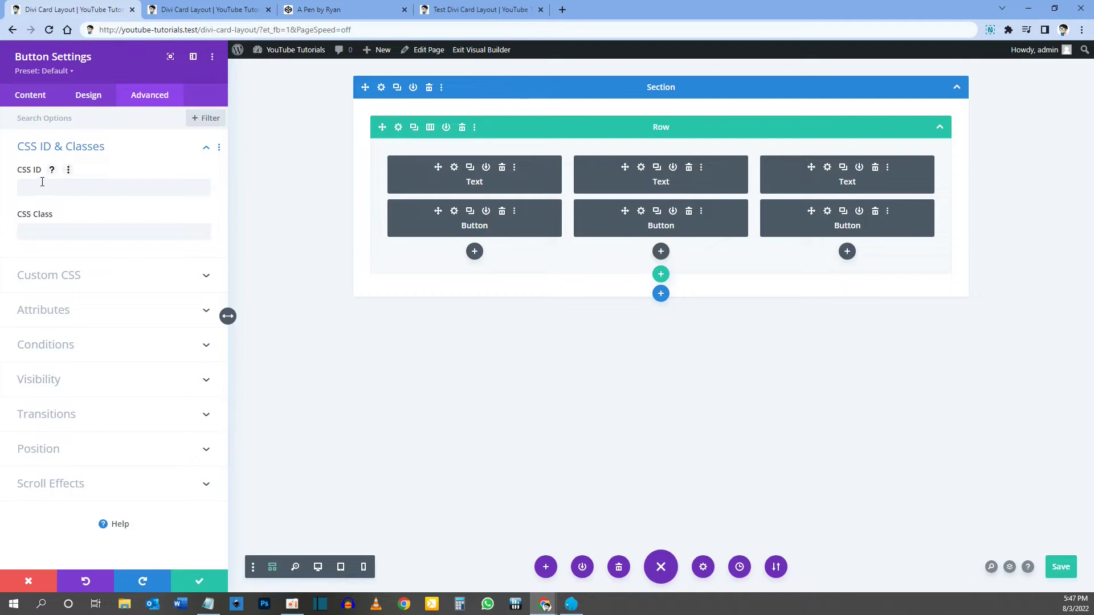
pyautogui.hotkey('ctrl', 'v')
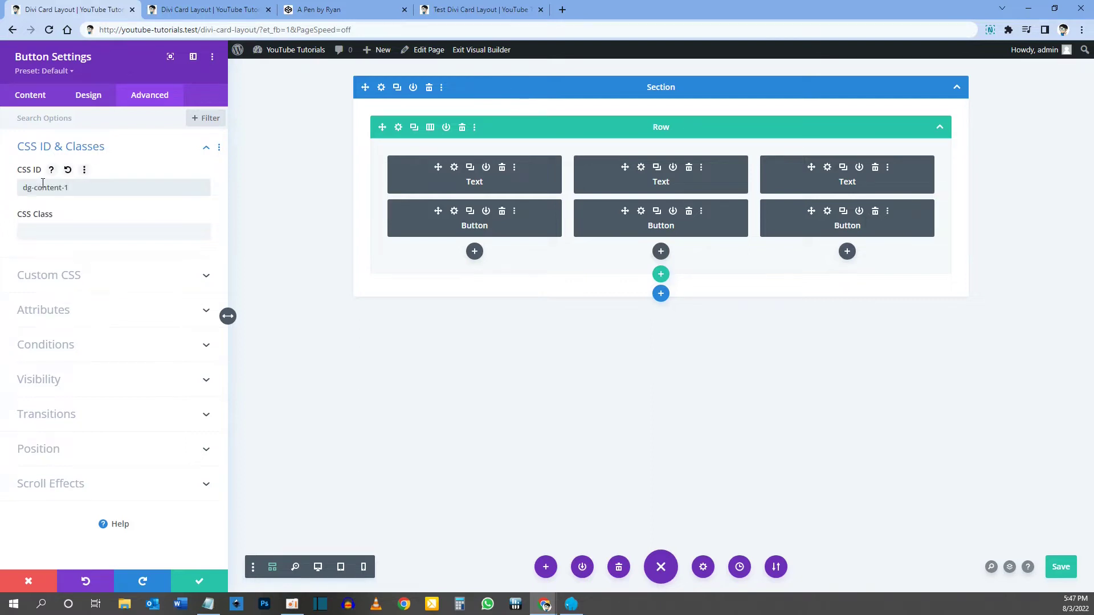
pyautogui.write('3')
pyautogui.click(44, 230)
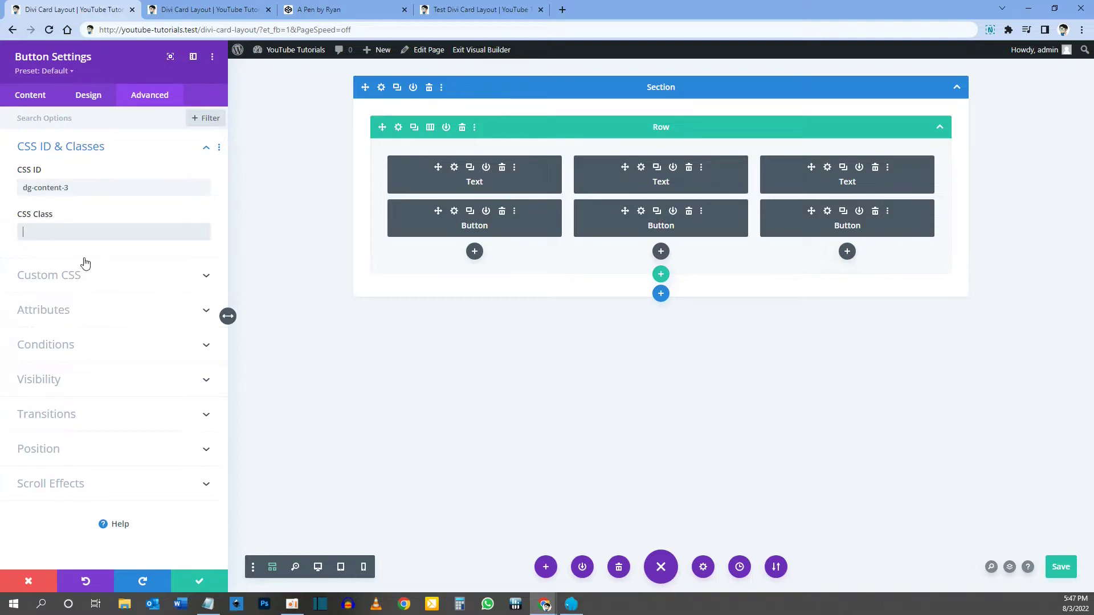
pyautogui.write('btn-content')
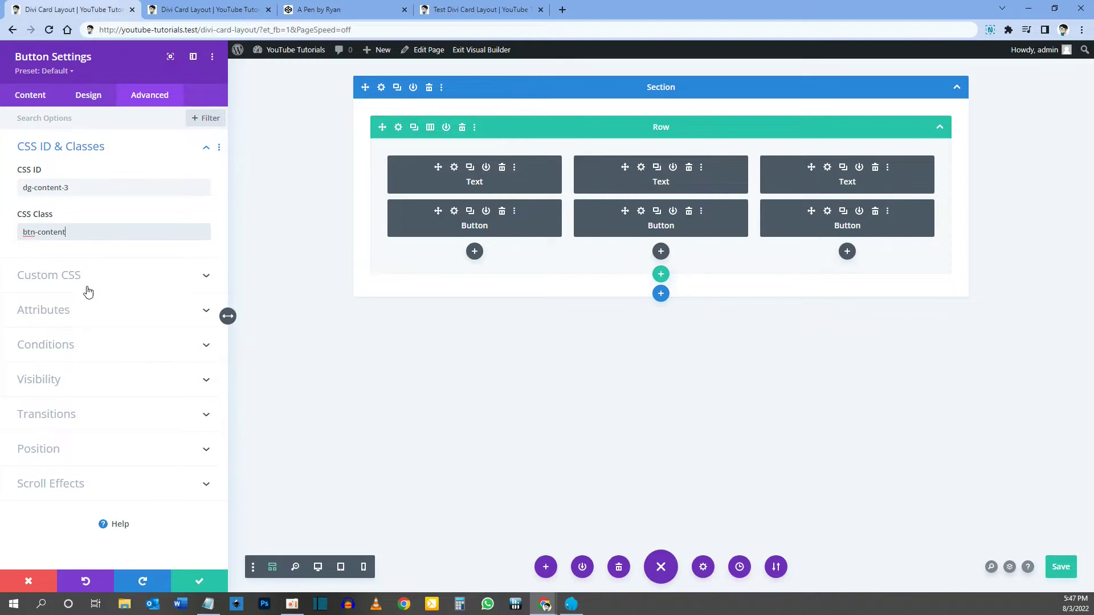
pyautogui.click(1055, 562)
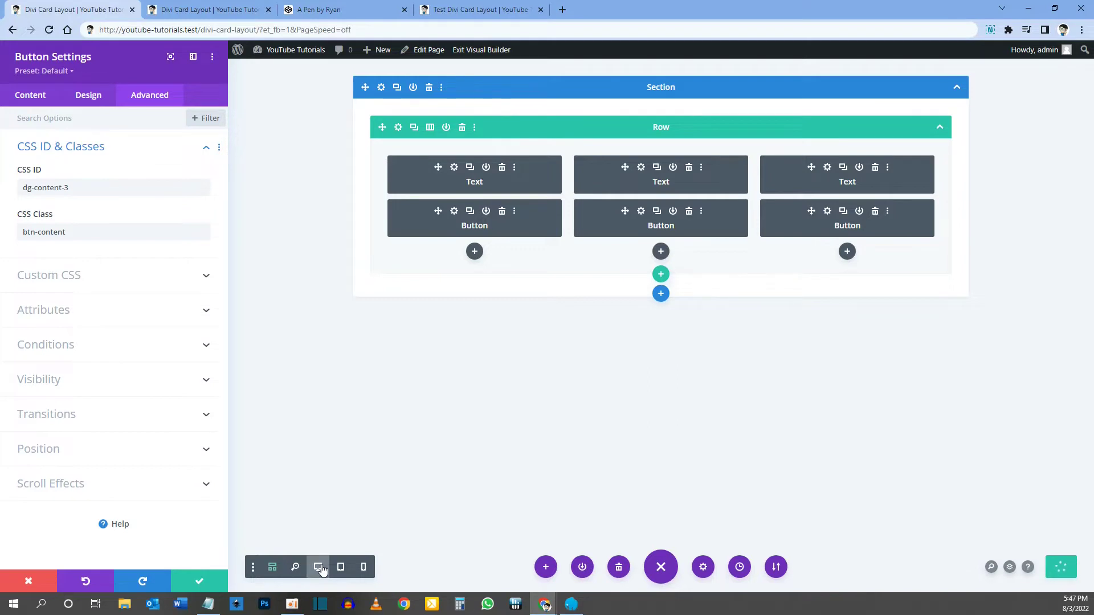
# Preview at desktop size, then reload the live card layout tab to view the card stack
pyautogui.click(319, 567)
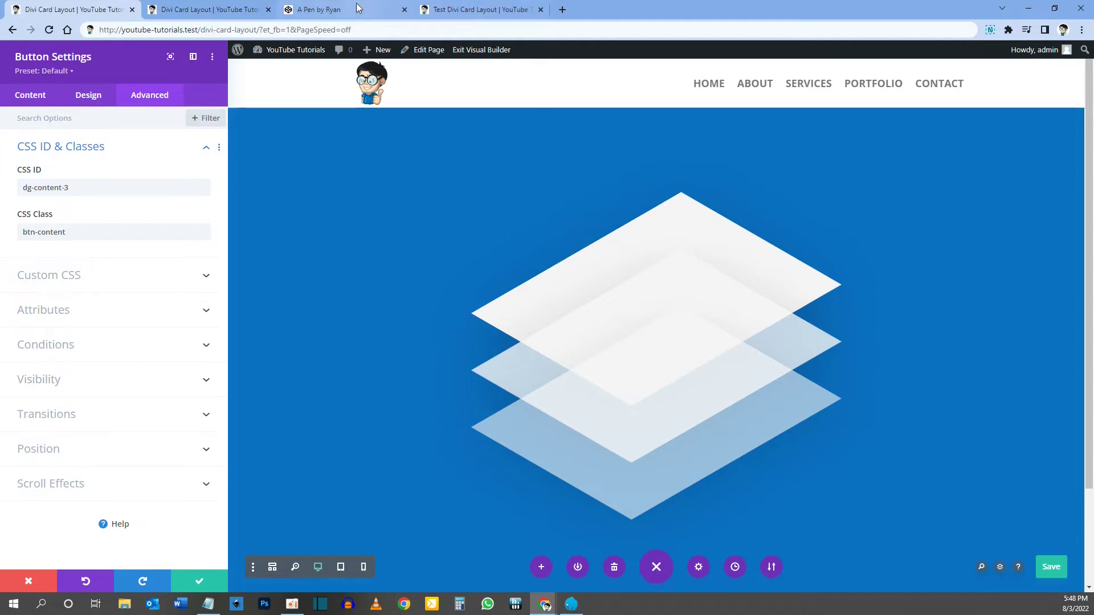
pyautogui.click(208, 10)
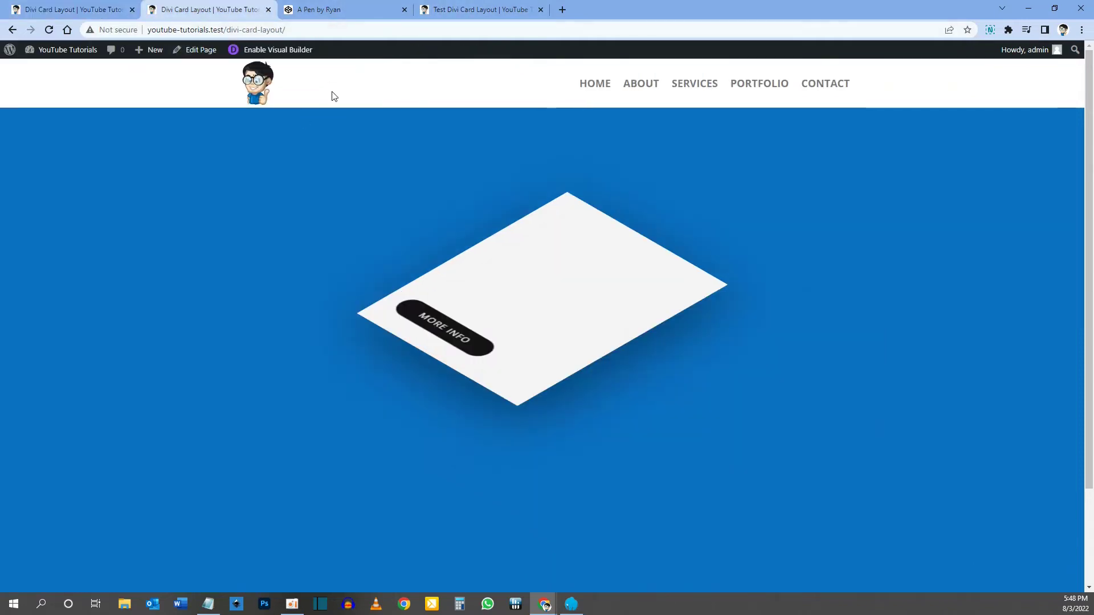
pyautogui.press('F5')
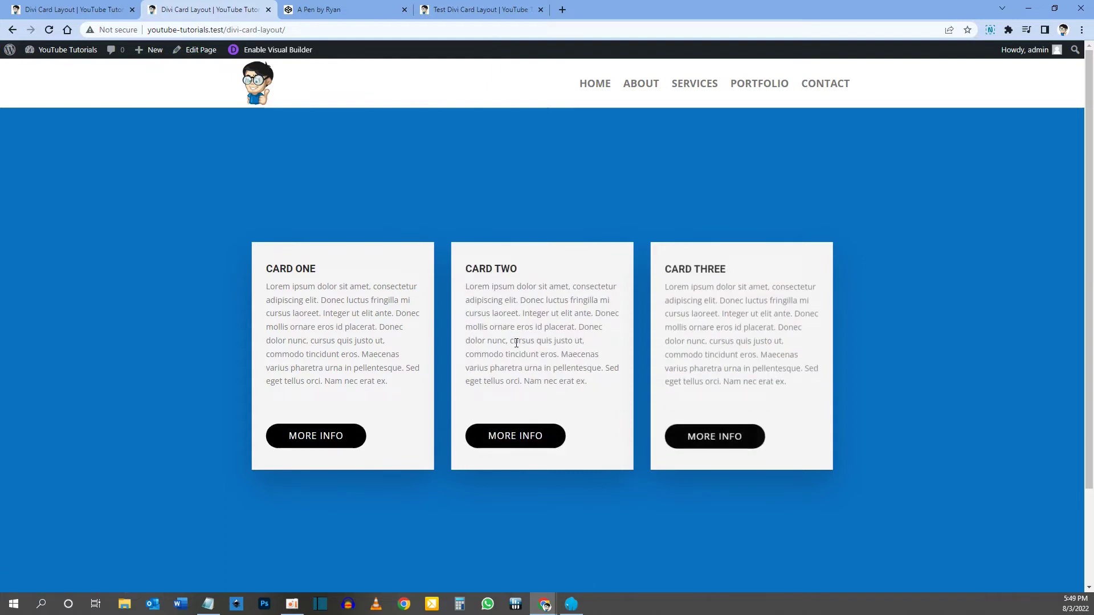
pyautogui.press('F5')
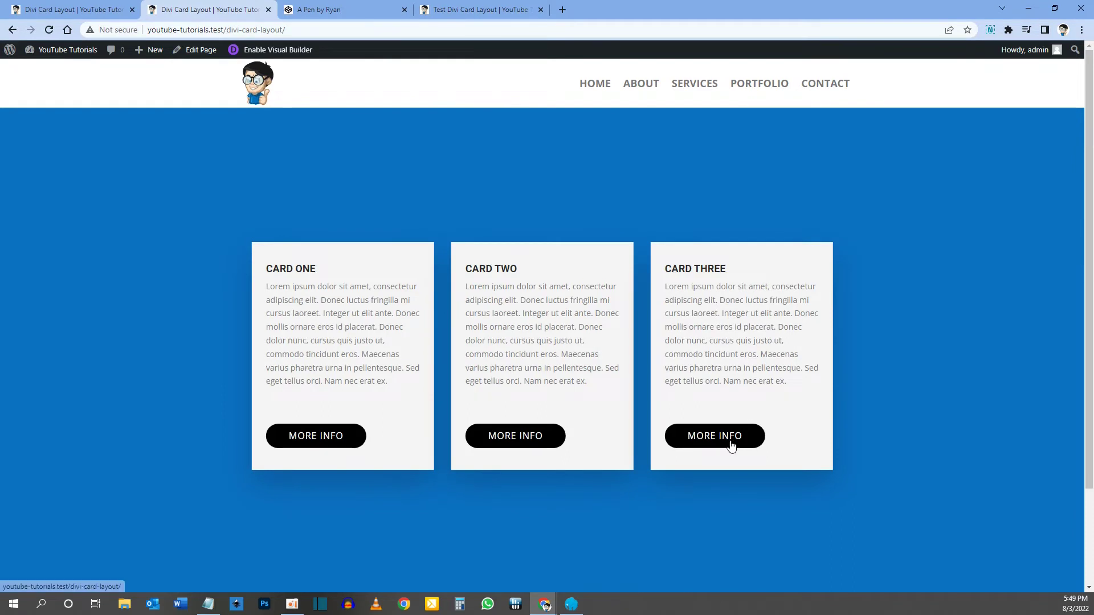
pyautogui.press('F5')
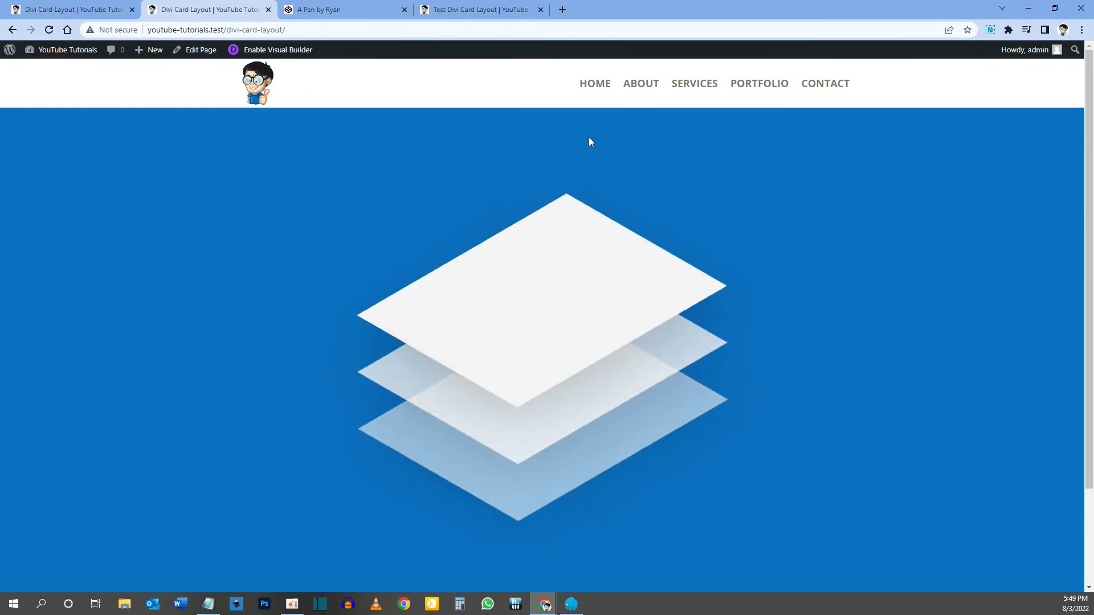